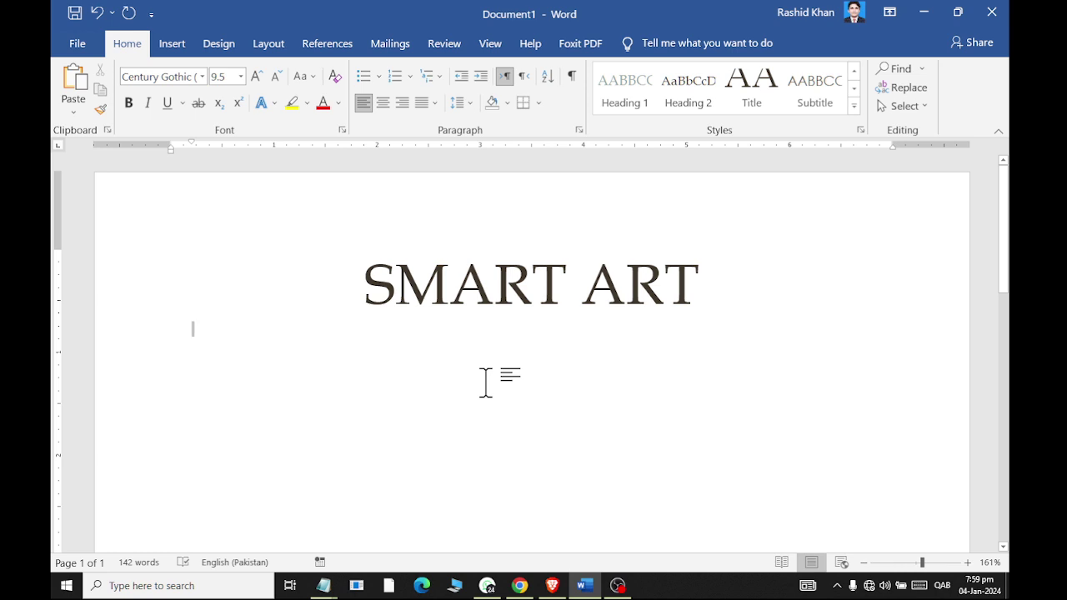
Show the Insert ribbon, then open and close the Shapes gallery.
{"action": "left_click", "coordinate": [170, 54]}
{"action": "left_click", "coordinate": [293, 72]}
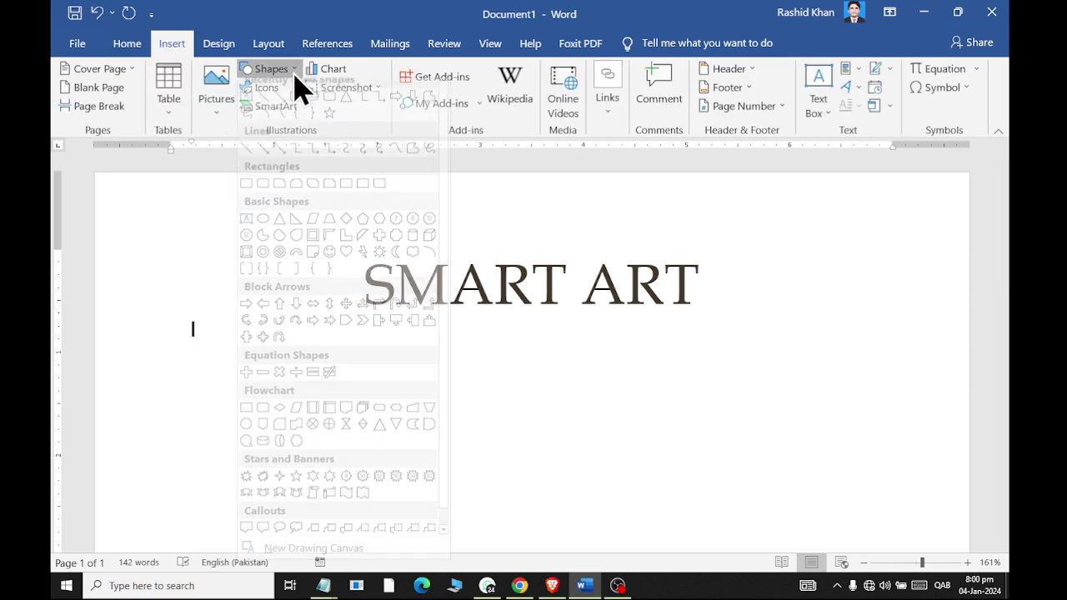
{"action": "left_click", "coordinate": [293, 73]}
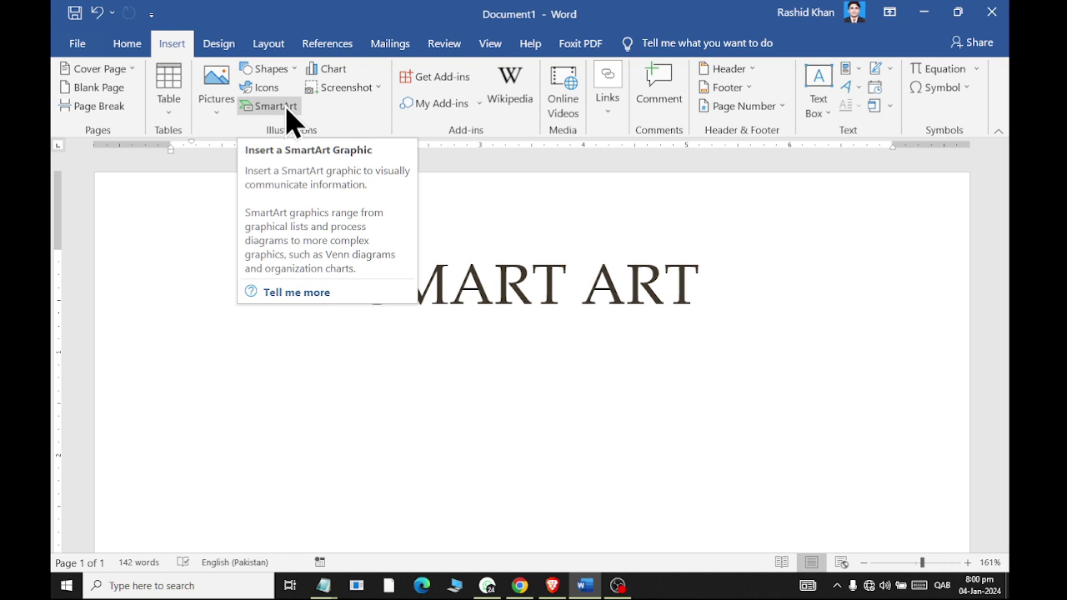
Open the SmartArt chooser and preview the Hexagon Cluster and Table Hierarchy layouts.
{"action": "left_click", "coordinate": [275, 107]}
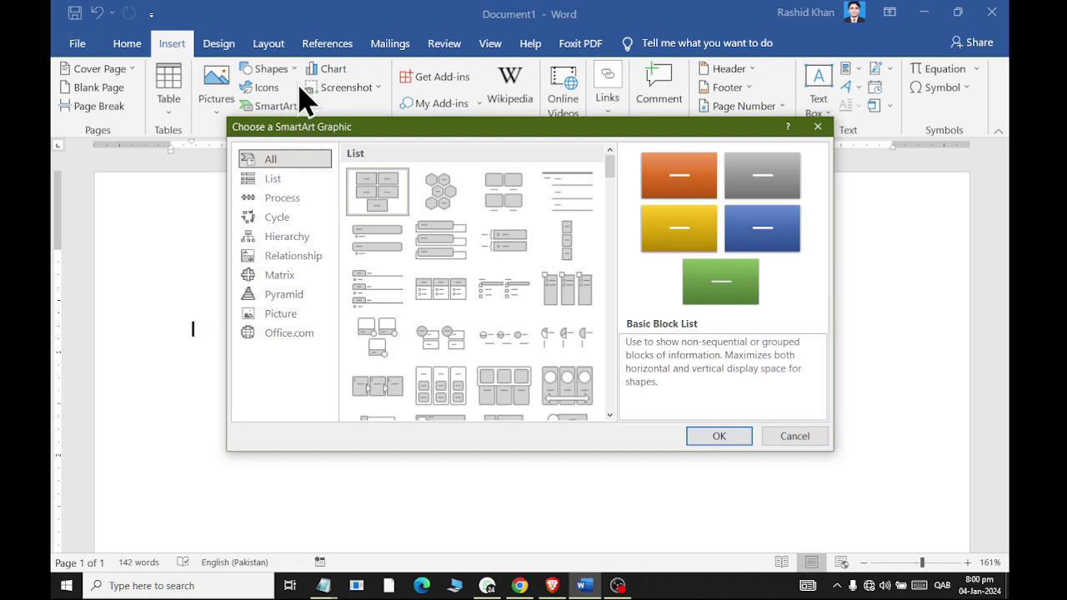
{"action": "scroll", "coordinate": [611, 167], "scroll_direction": "down", "scroll_amount": 1}
{"action": "left_click_drag", "start_coordinate": [611, 169], "coordinate": [595, 296]}
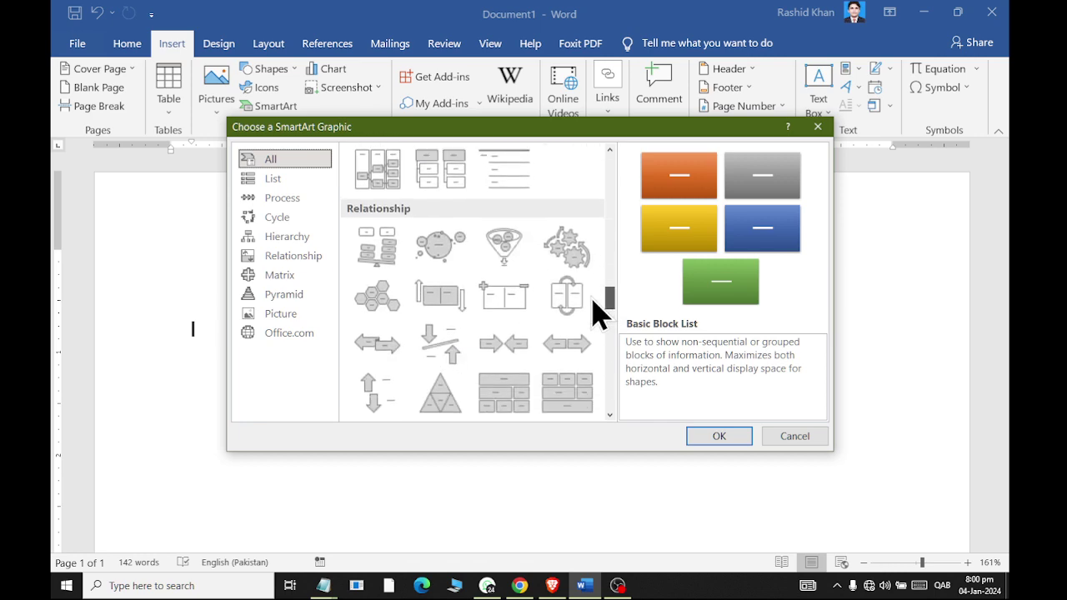
{"action": "left_click", "coordinate": [398, 317]}
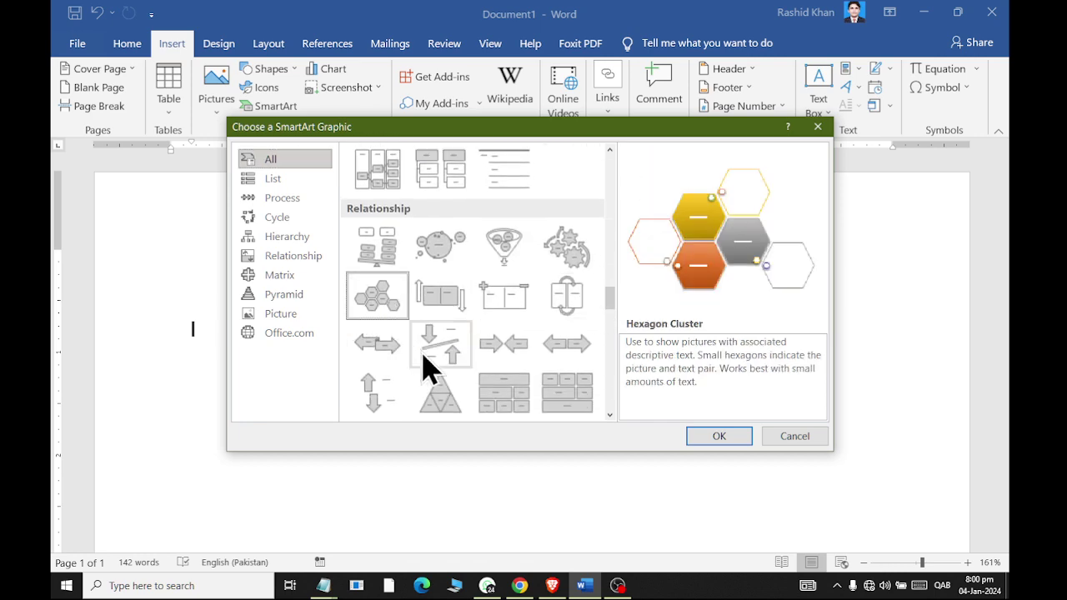
{"action": "left_click", "coordinate": [503, 395]}
{"action": "scroll", "coordinate": [504, 405], "scroll_direction": "down", "scroll_amount": 2}
{"action": "scroll", "coordinate": [467, 342], "scroll_direction": "up", "scroll_amount": 3}
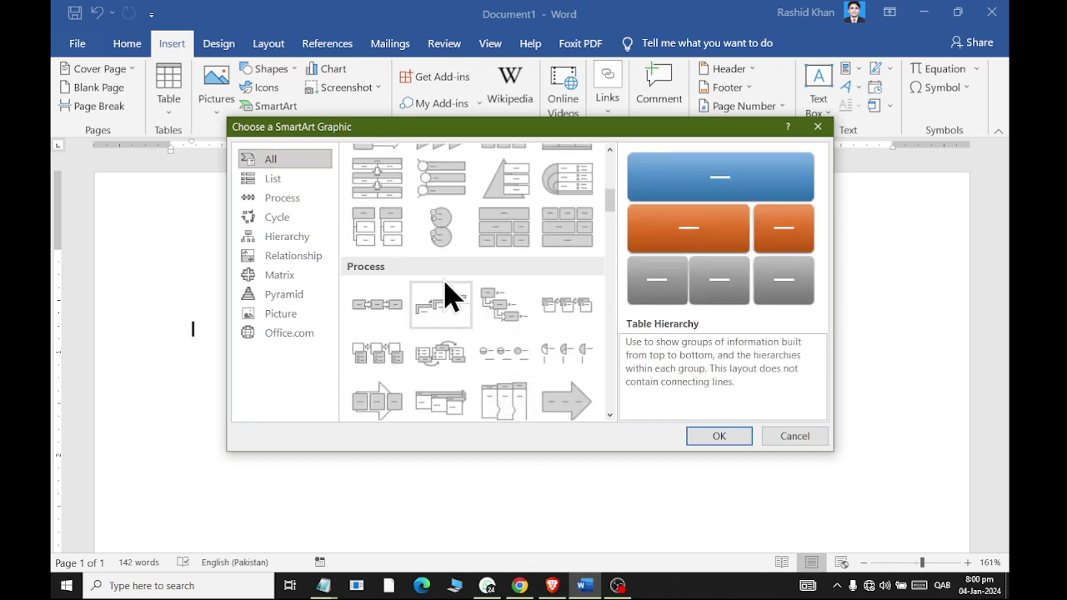
{"action": "scroll", "coordinate": [445, 293], "scroll_direction": "up", "scroll_amount": 5}
Preview Basic Block List, Vertical Box List, Vertical Bullet List, Horizontal Bullet List and other layouts.
{"action": "left_click", "coordinate": [387, 206]}
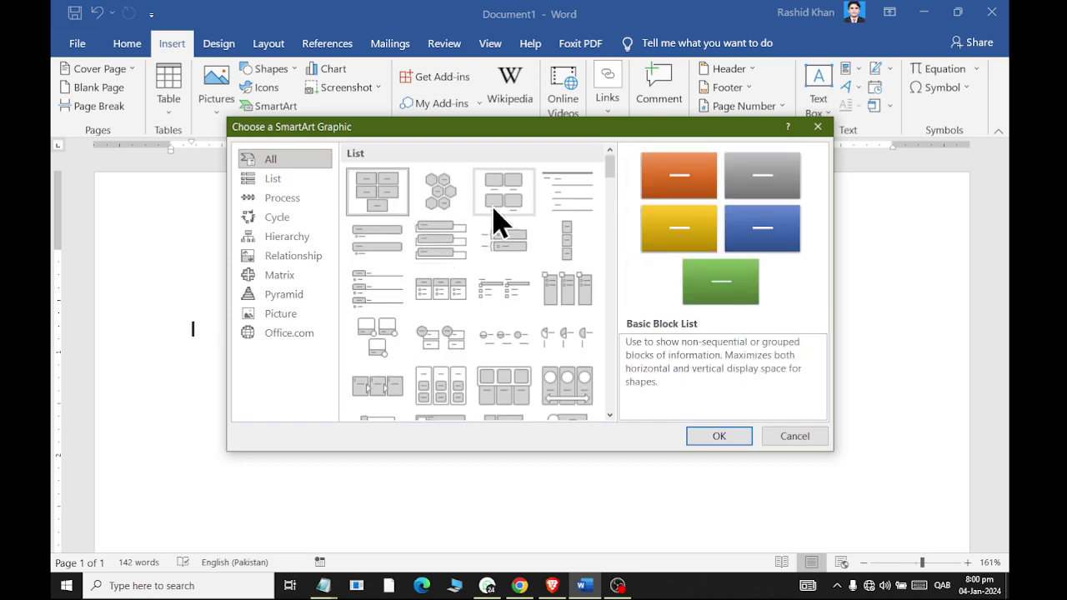
{"action": "left_click", "coordinate": [434, 243]}
{"action": "left_click", "coordinate": [377, 250]}
{"action": "left_click", "coordinate": [435, 302]}
{"action": "left_click", "coordinate": [551, 300]}
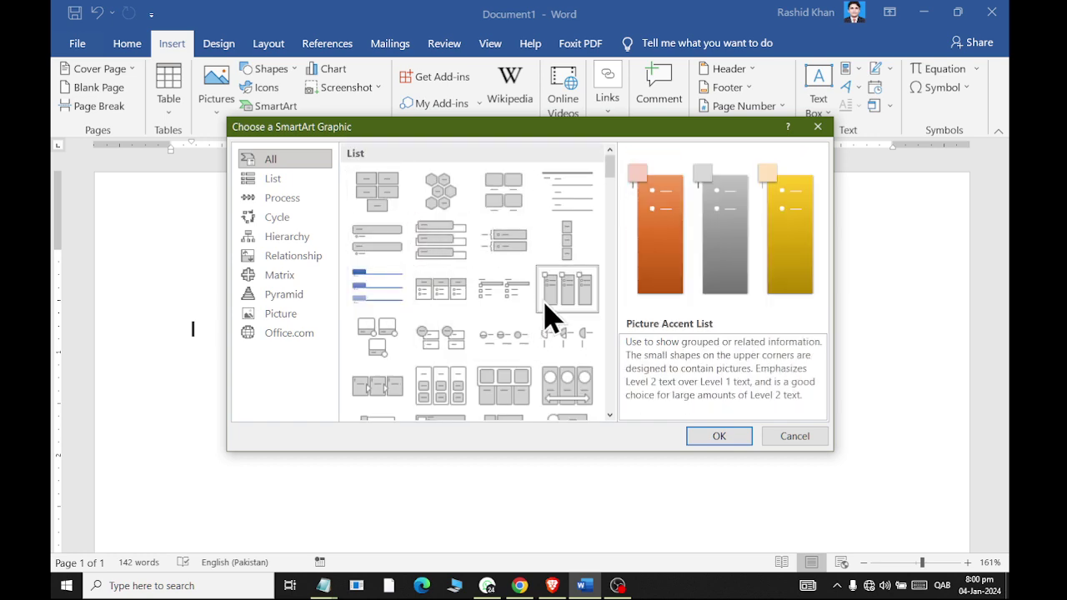
{"action": "left_click", "coordinate": [504, 334]}
{"action": "left_click", "coordinate": [497, 390]}
Preview Segmented Process and Vertical Bending Process, then filter the gallery to List layouts.
{"action": "scroll", "coordinate": [488, 333], "scroll_direction": "down", "scroll_amount": 6}
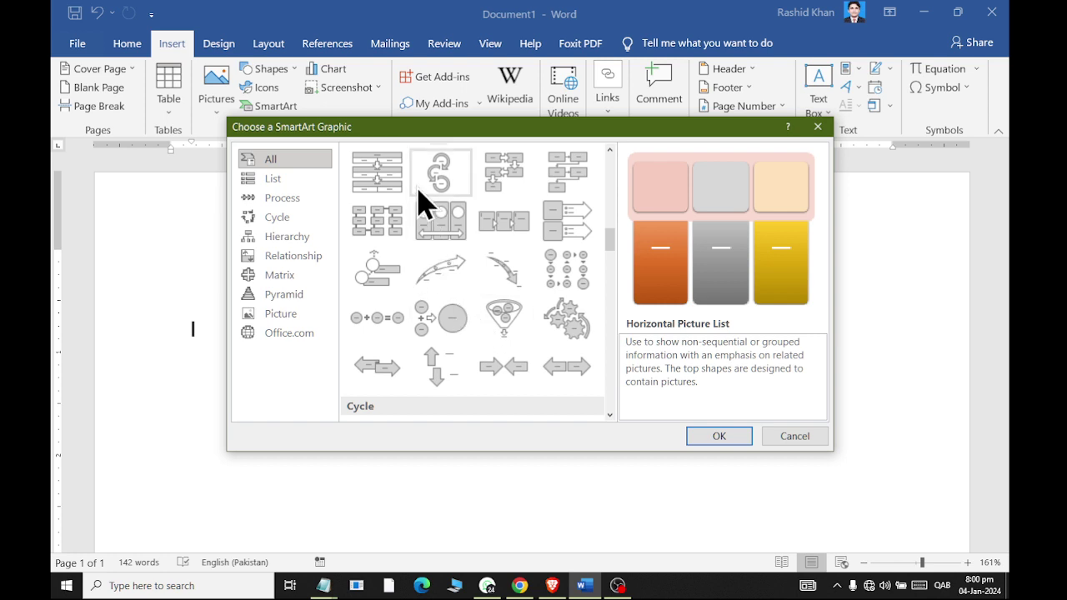
{"action": "left_click", "coordinate": [379, 179]}
{"action": "left_click", "coordinate": [381, 234]}
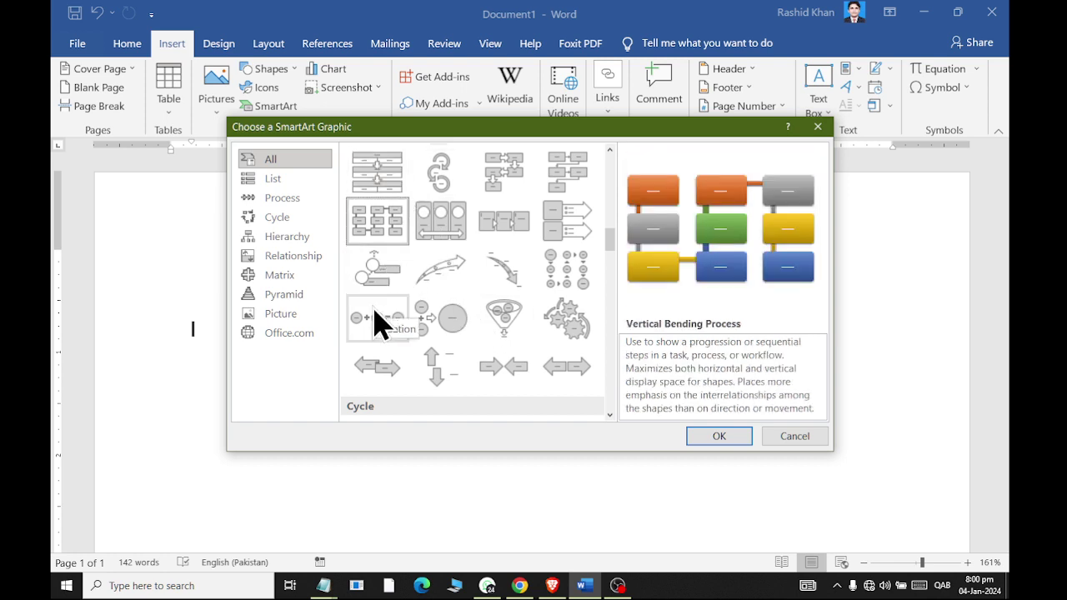
{"action": "scroll", "coordinate": [374, 321], "scroll_direction": "down", "scroll_amount": 3}
{"action": "scroll", "coordinate": [405, 226], "scroll_direction": "down", "scroll_amount": 3}
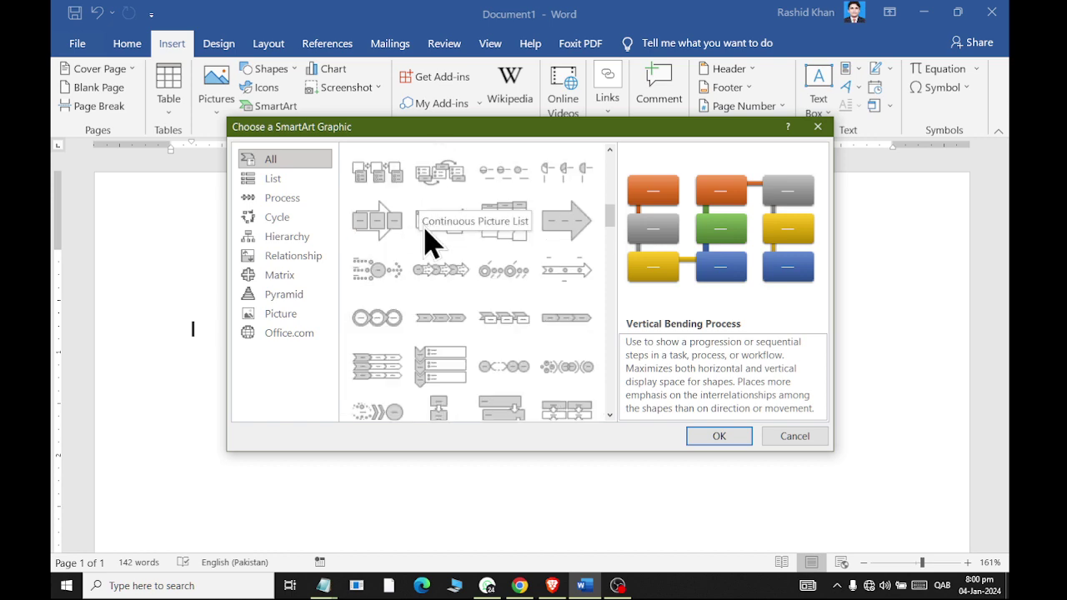
{"action": "scroll", "coordinate": [428, 238], "scroll_direction": "down", "scroll_amount": 3}
{"action": "scroll", "coordinate": [441, 267], "scroll_direction": "down", "scroll_amount": 3}
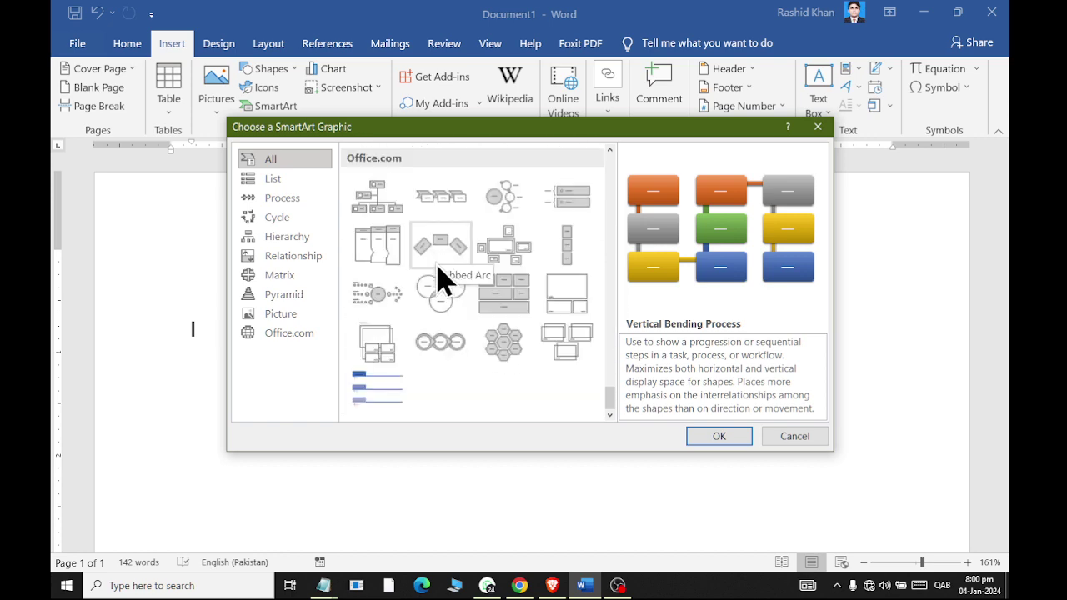
{"action": "left_click", "coordinate": [309, 178]}
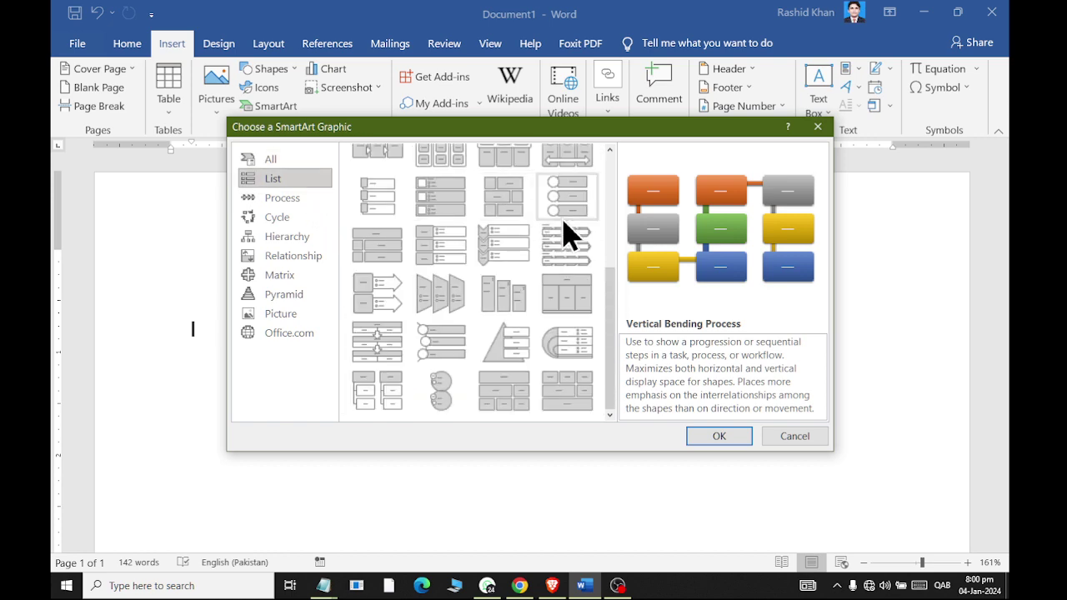
{"action": "left_click_drag", "start_coordinate": [615, 345], "coordinate": [613, 179]}
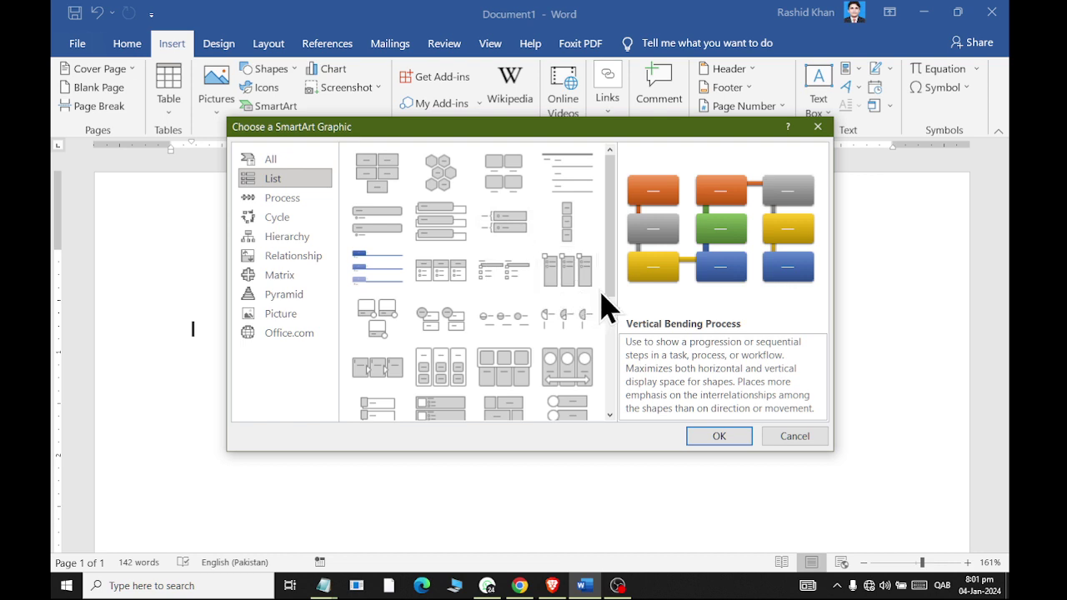
Browse the Process, Cycle, Hierarchy and Relationship layout categories.
{"action": "scroll", "coordinate": [607, 333], "scroll_direction": "down", "scroll_amount": 3}
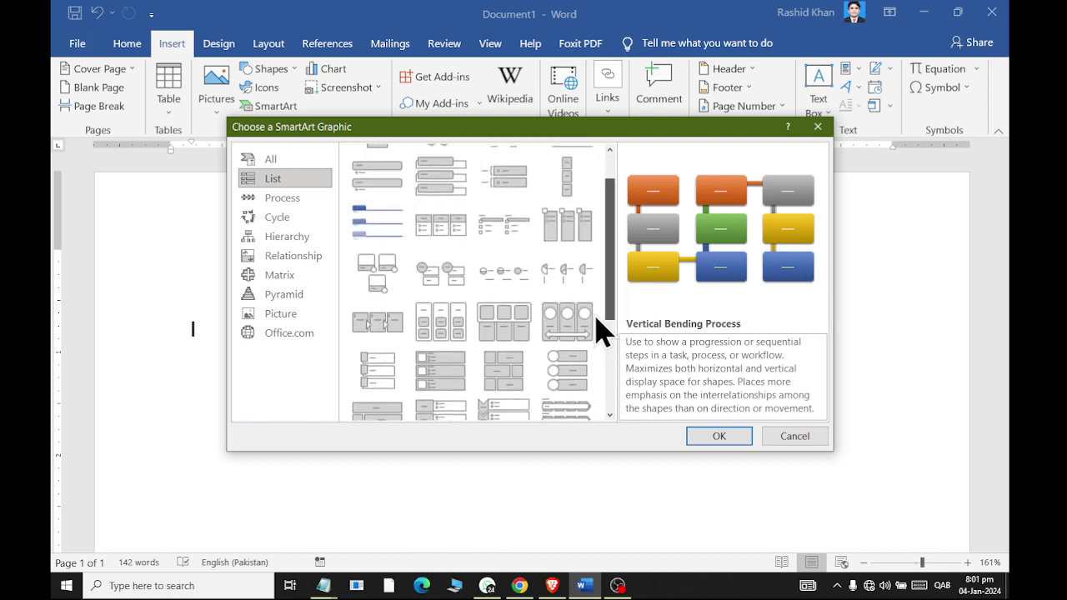
{"action": "left_click", "coordinate": [261, 200]}
{"action": "scroll", "coordinate": [610, 275], "scroll_direction": "down", "scroll_amount": 3}
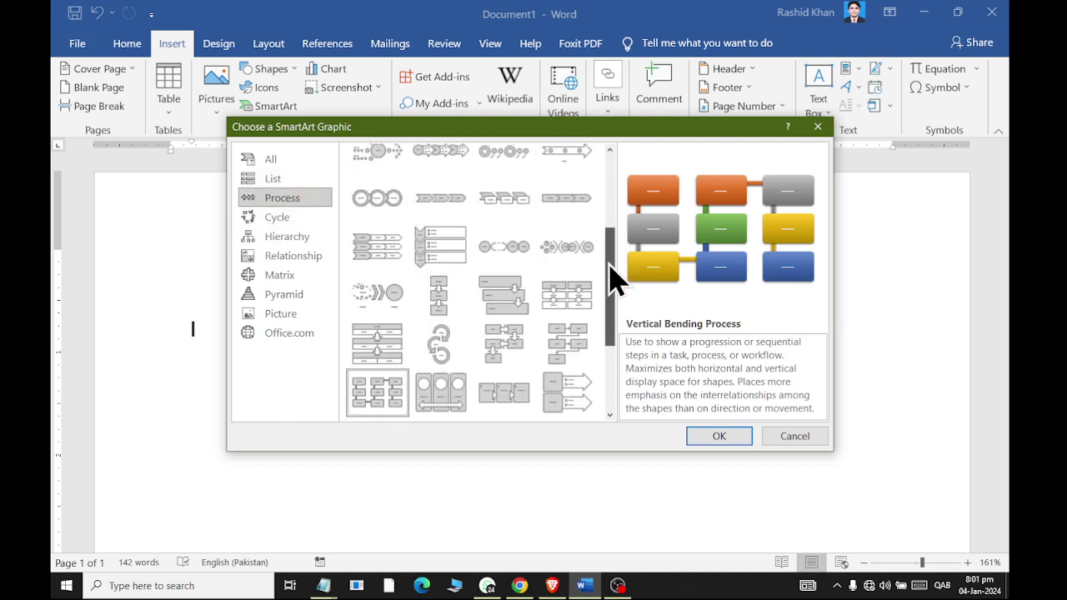
{"action": "left_click_drag", "start_coordinate": [609, 267], "coordinate": [595, 165]}
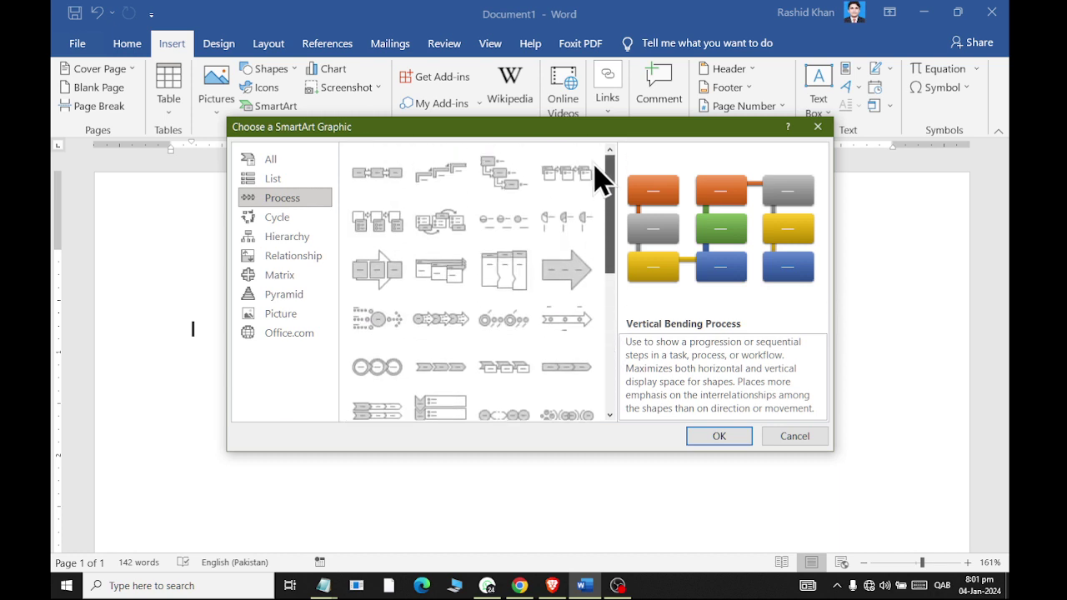
{"action": "left_click", "coordinate": [265, 218]}
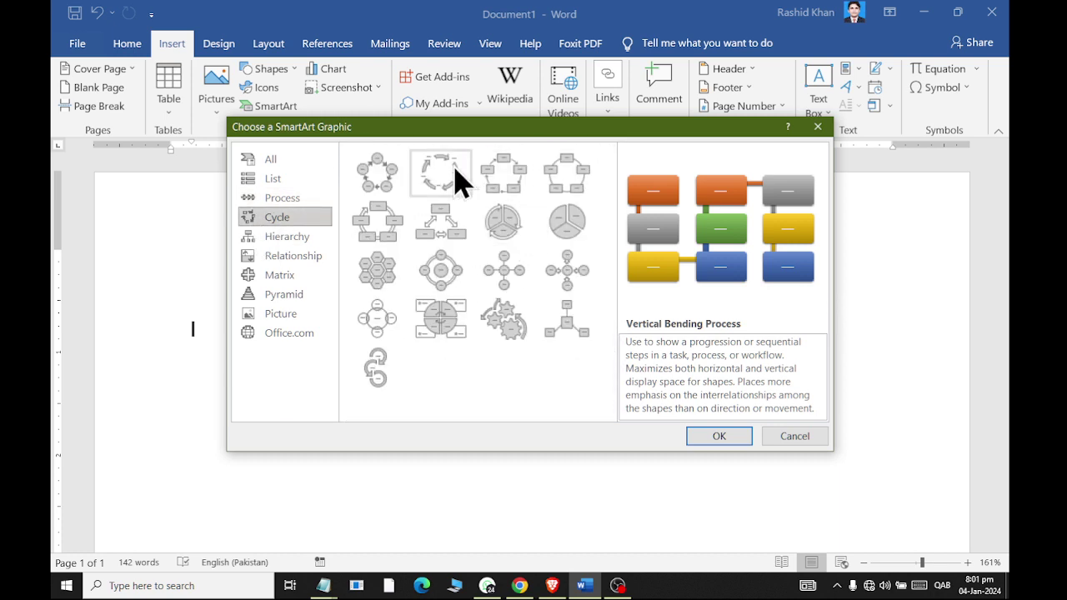
{"action": "left_click", "coordinate": [287, 237]}
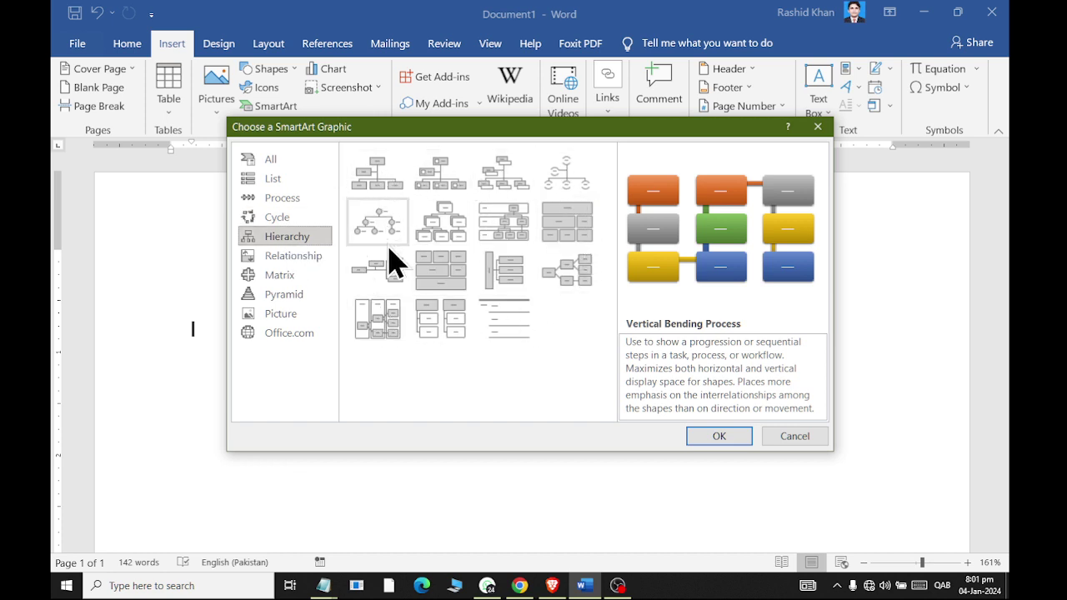
{"action": "left_click", "coordinate": [308, 259]}
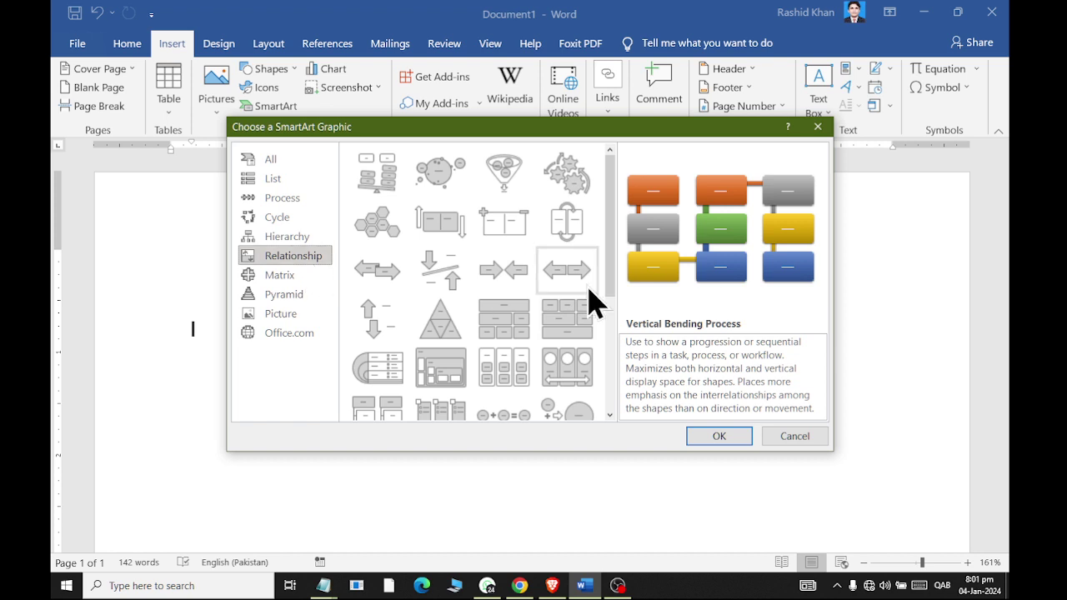
{"action": "scroll", "coordinate": [596, 334], "scroll_direction": "down", "scroll_amount": 3}
{"action": "scroll", "coordinate": [595, 333], "scroll_direction": "up", "scroll_amount": 3}
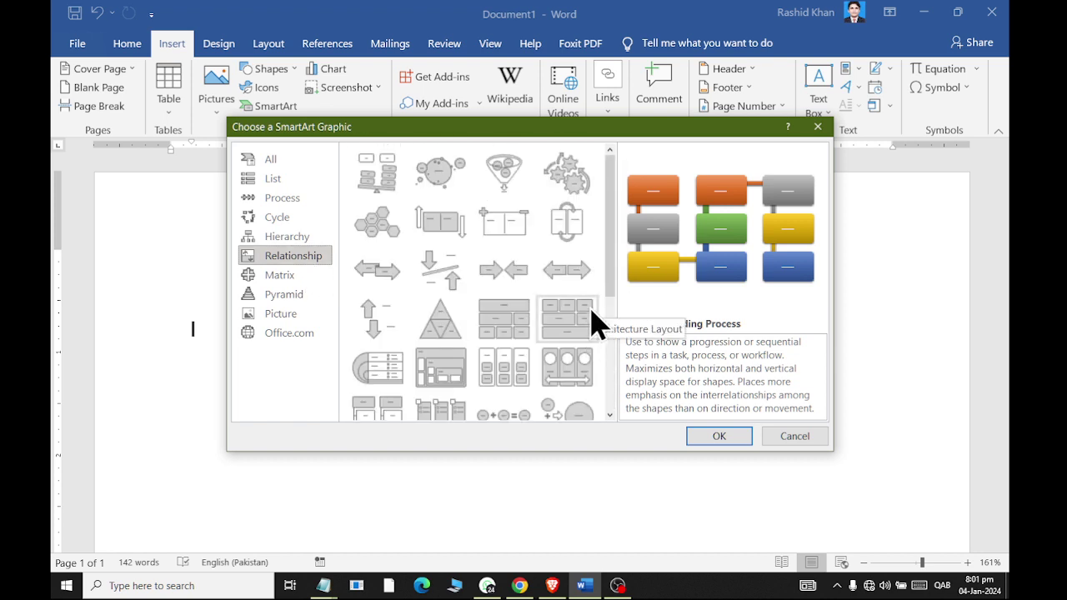
Browse the Matrix, Pyramid, Picture and Office.com layout categories.
{"action": "left_click", "coordinate": [287, 279]}
{"action": "left_click", "coordinate": [291, 300]}
{"action": "left_click", "coordinate": [293, 315]}
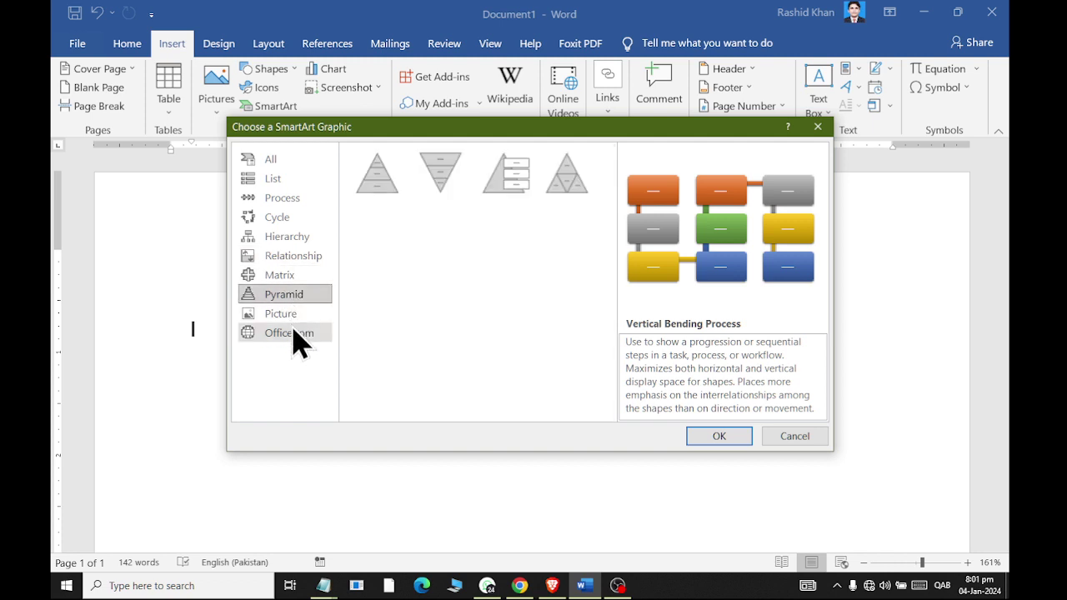
{"action": "scroll", "coordinate": [369, 281], "scroll_direction": "down", "scroll_amount": 3}
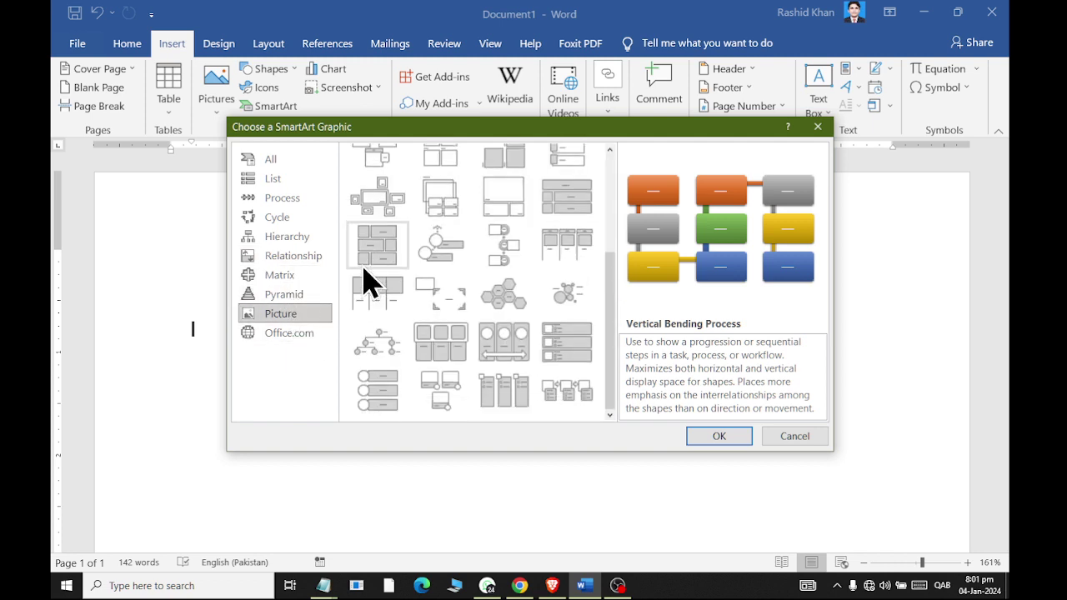
{"action": "scroll", "coordinate": [376, 333], "scroll_direction": "up", "scroll_amount": 3}
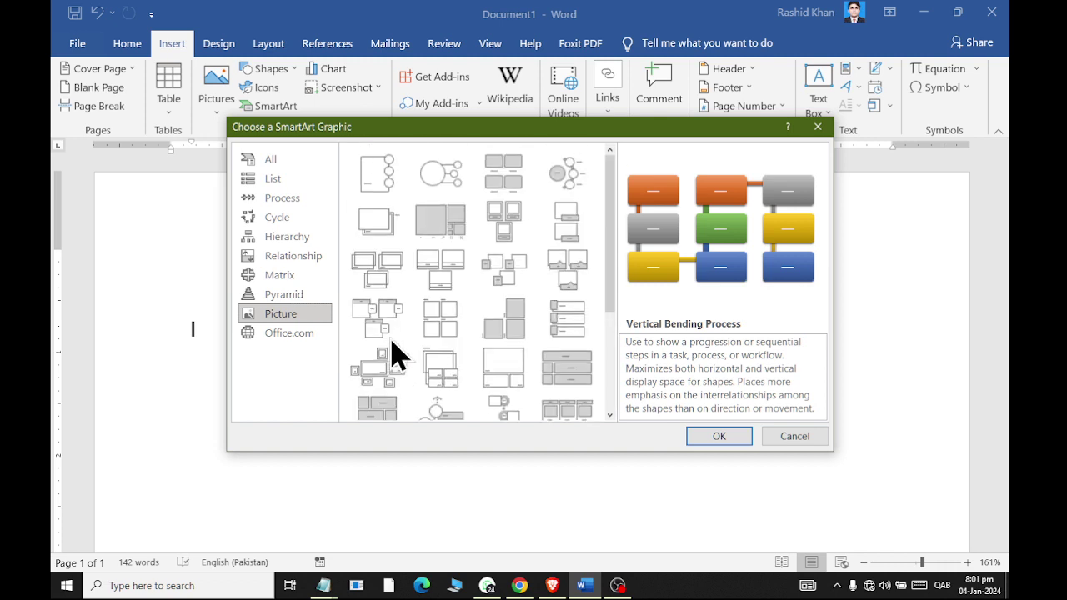
{"action": "left_click", "coordinate": [293, 333]}
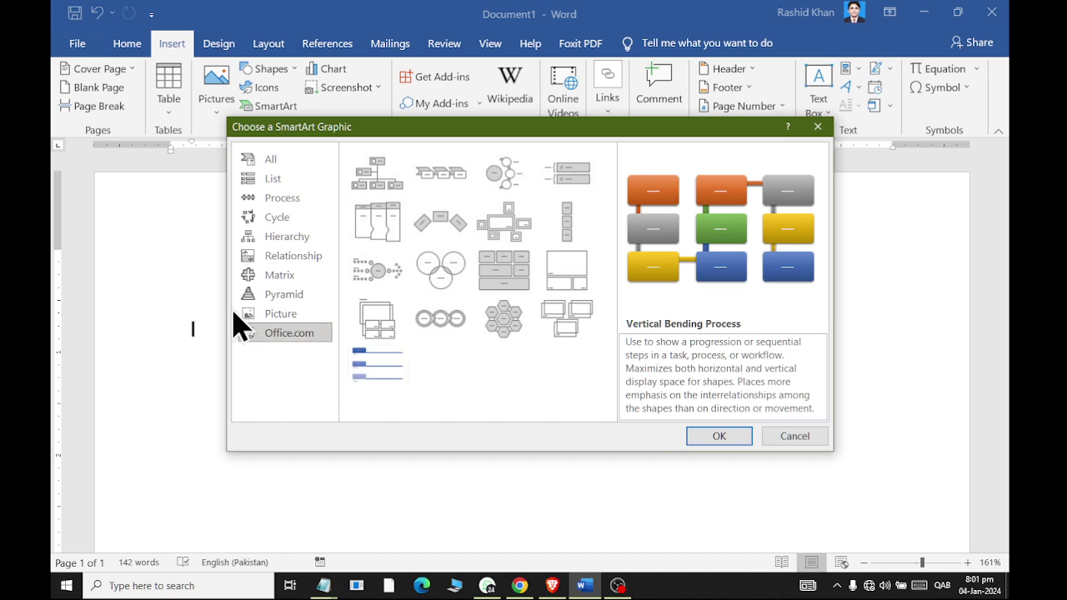
Switch keyboard input to English (United States) and select Basic Block List under List.
{"action": "left_click", "coordinate": [940, 585]}
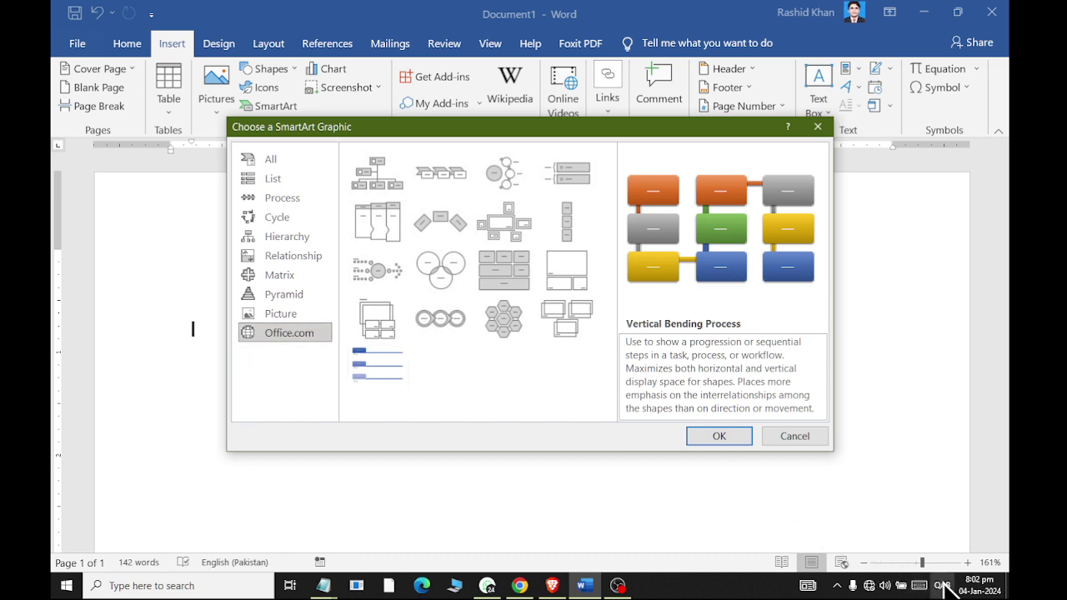
{"action": "left_click", "coordinate": [888, 392]}
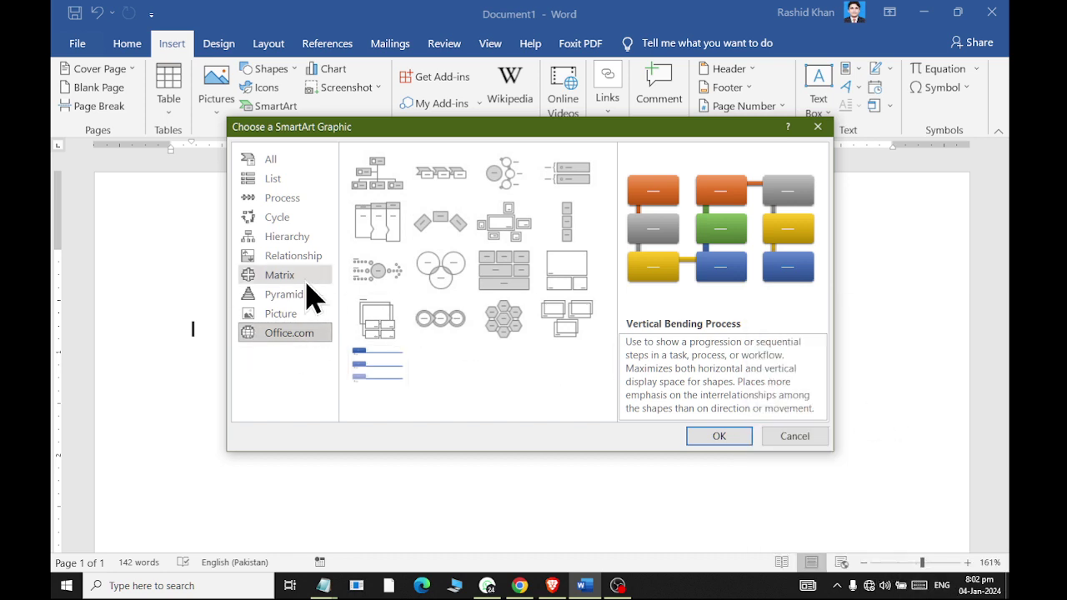
{"action": "left_click", "coordinate": [288, 182]}
{"action": "left_click", "coordinate": [385, 180]}
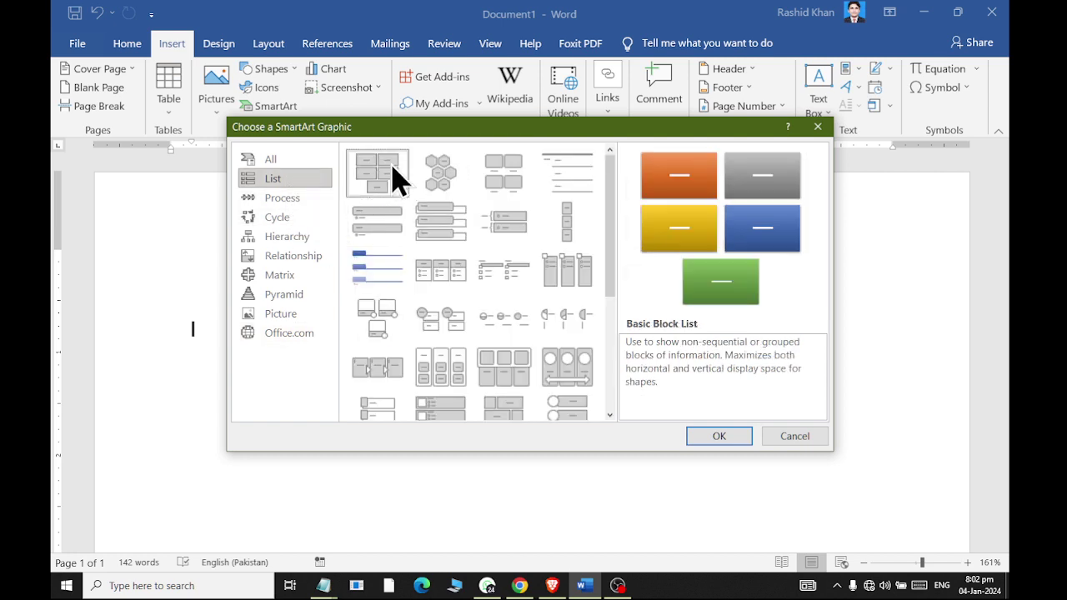
{"action": "left_click", "coordinate": [716, 435]}
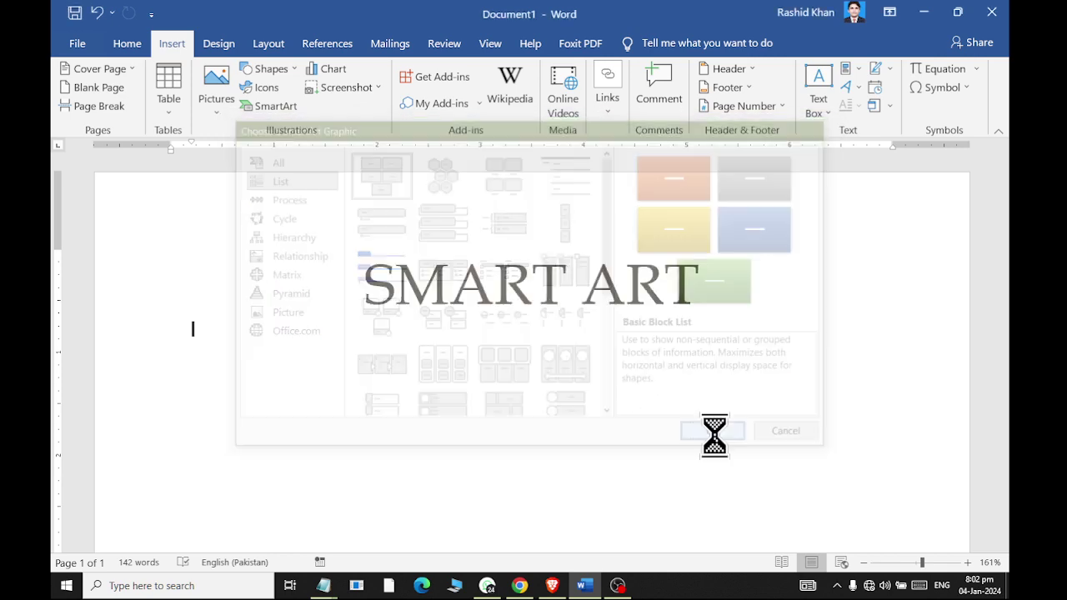
{"action": "scroll", "coordinate": [564, 301], "scroll_direction": "down", "scroll_amount": 5}
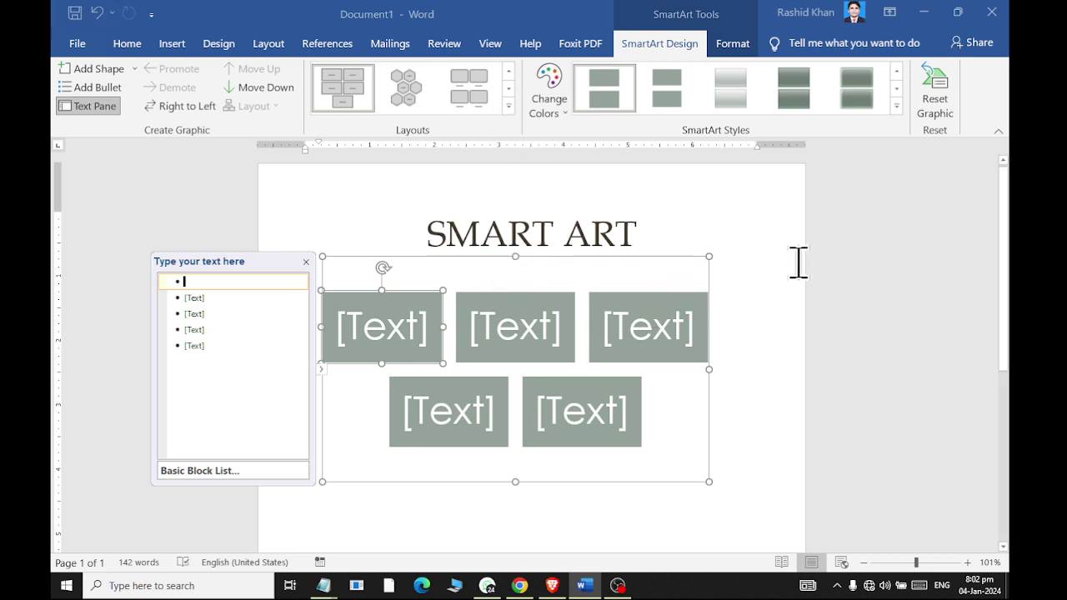
{"action": "left_click", "coordinate": [734, 269]}
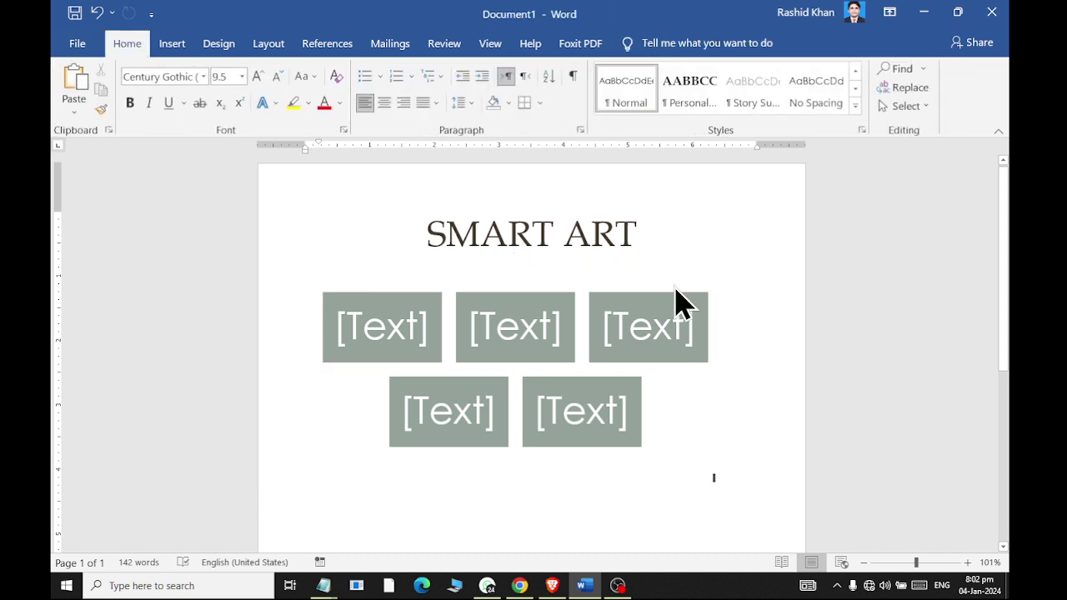
{"action": "left_click", "coordinate": [677, 302]}
{"action": "left_click", "coordinate": [655, 49]}
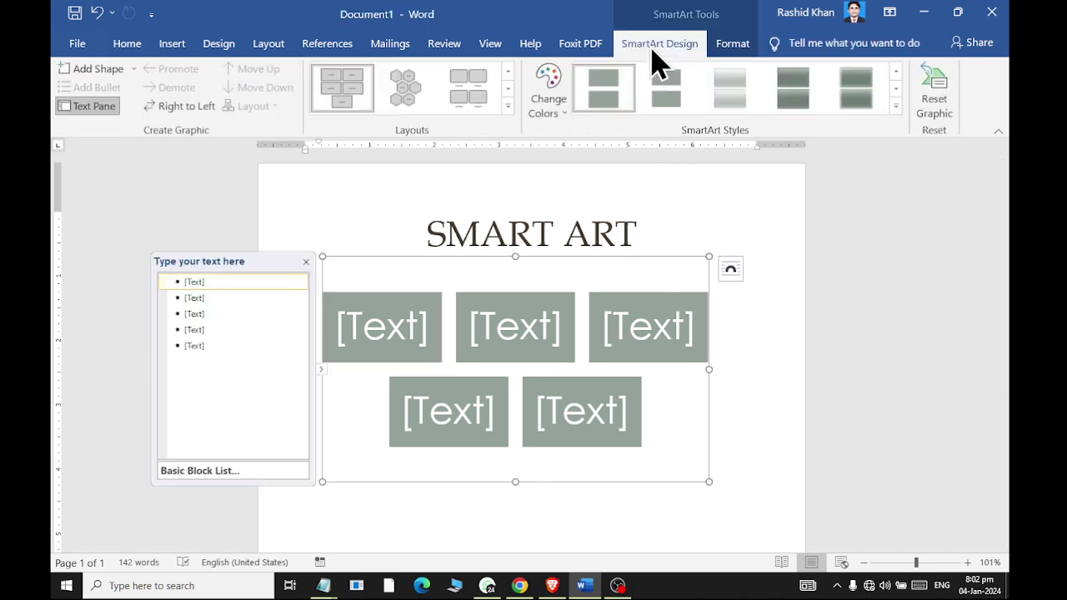
{"action": "left_click", "coordinate": [746, 49]}
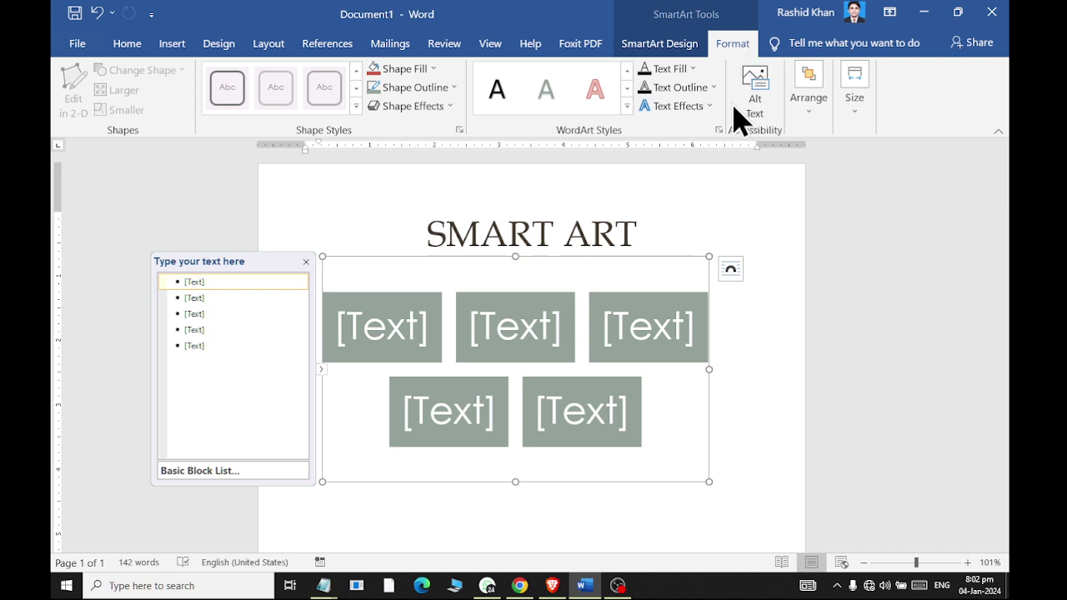
{"action": "left_click", "coordinate": [667, 48]}
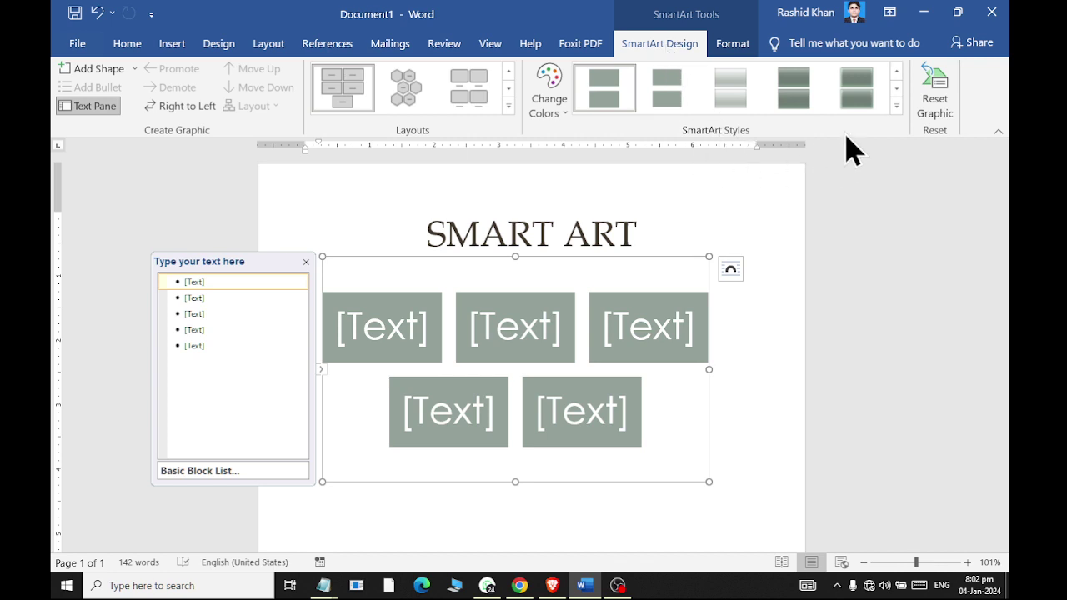
Try the 3-D brick style, then apply the fifth Best Match shaded gradient style.
{"action": "left_click", "coordinate": [897, 106]}
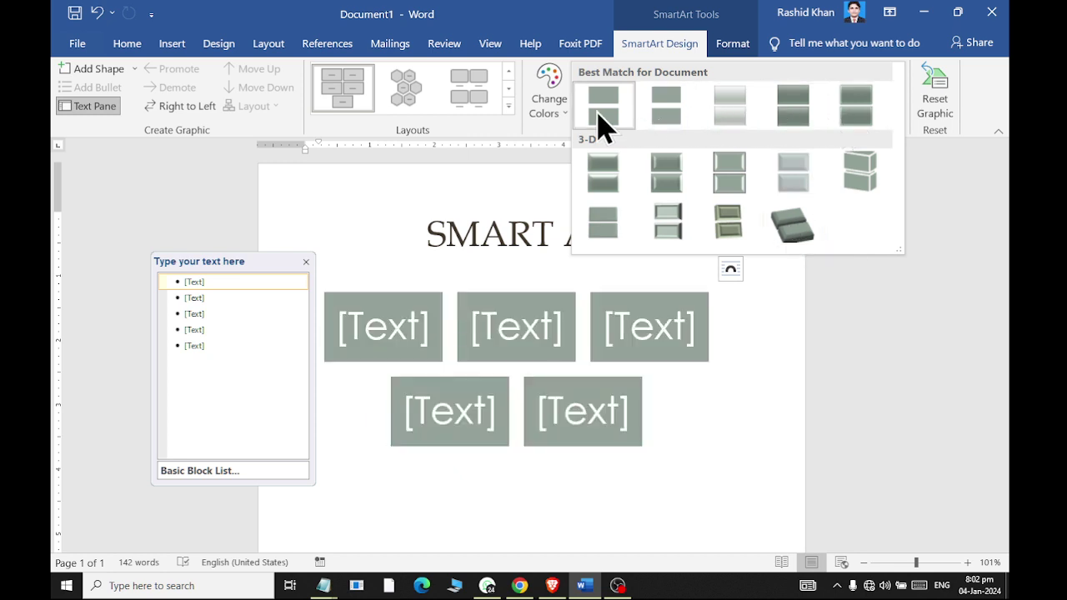
{"action": "left_click", "coordinate": [789, 241]}
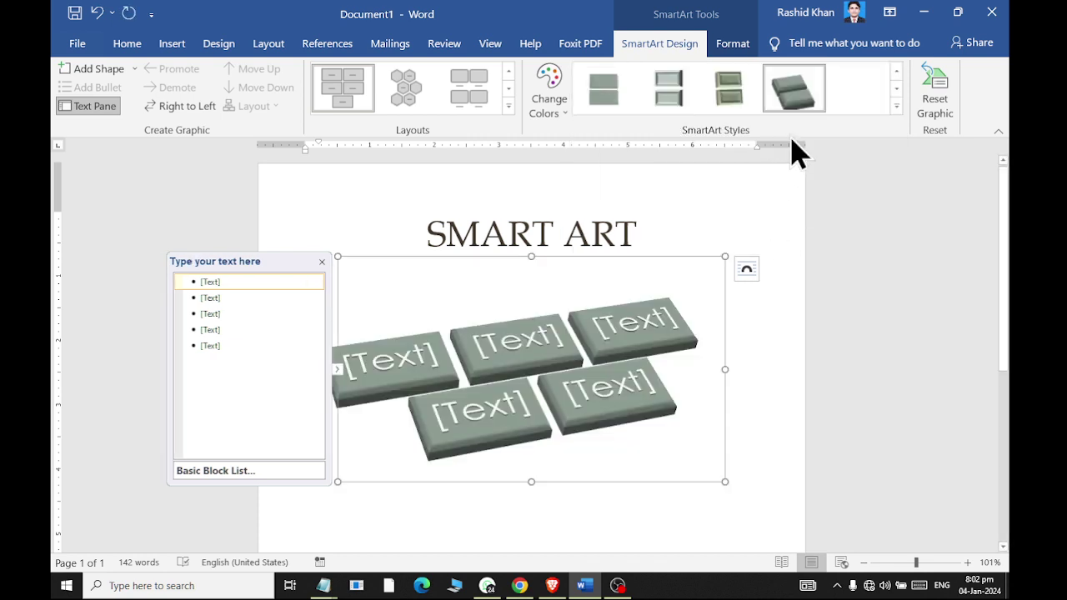
{"action": "left_click", "coordinate": [897, 106]}
{"action": "left_click", "coordinate": [606, 111]}
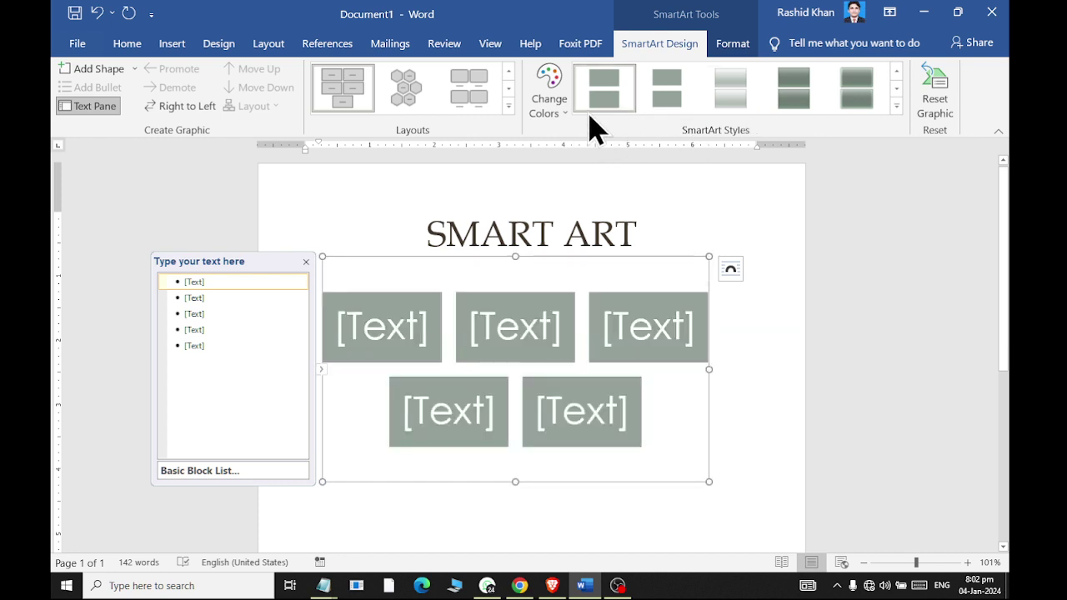
{"action": "left_click", "coordinate": [867, 117]}
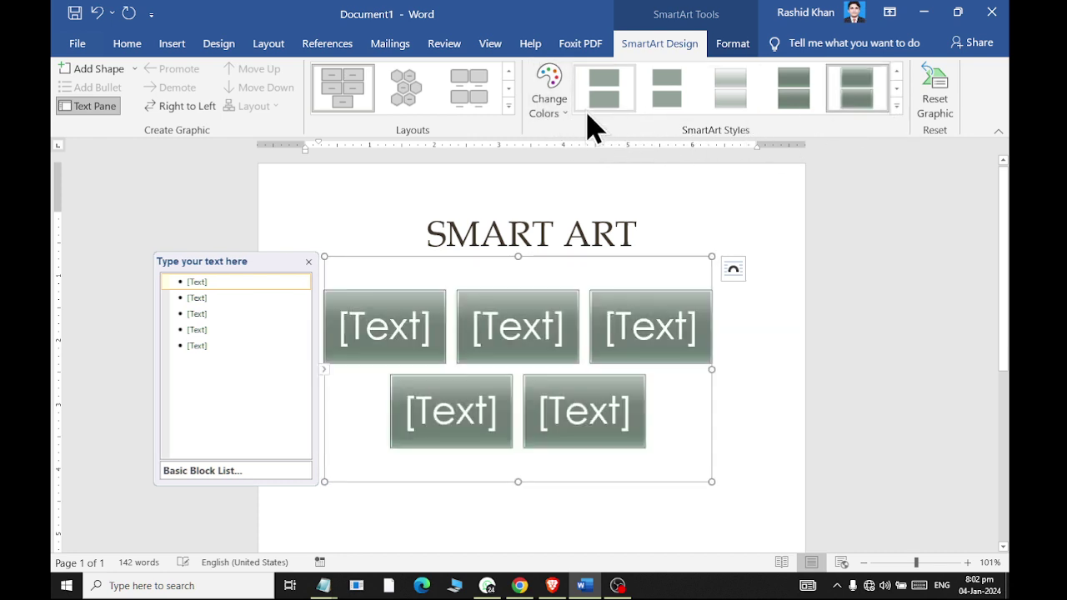
{"action": "left_click", "coordinate": [551, 100]}
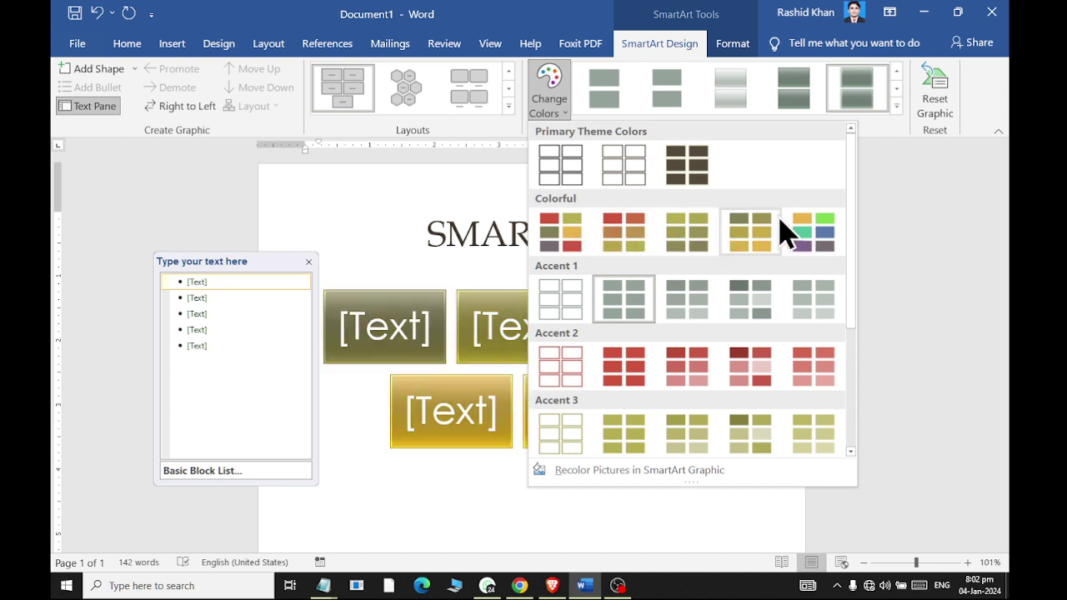
Try Alternating Hexagons and Picture Caption List, return to Basic Block List and reset the graphic.
{"action": "left_click", "coordinate": [824, 228]}
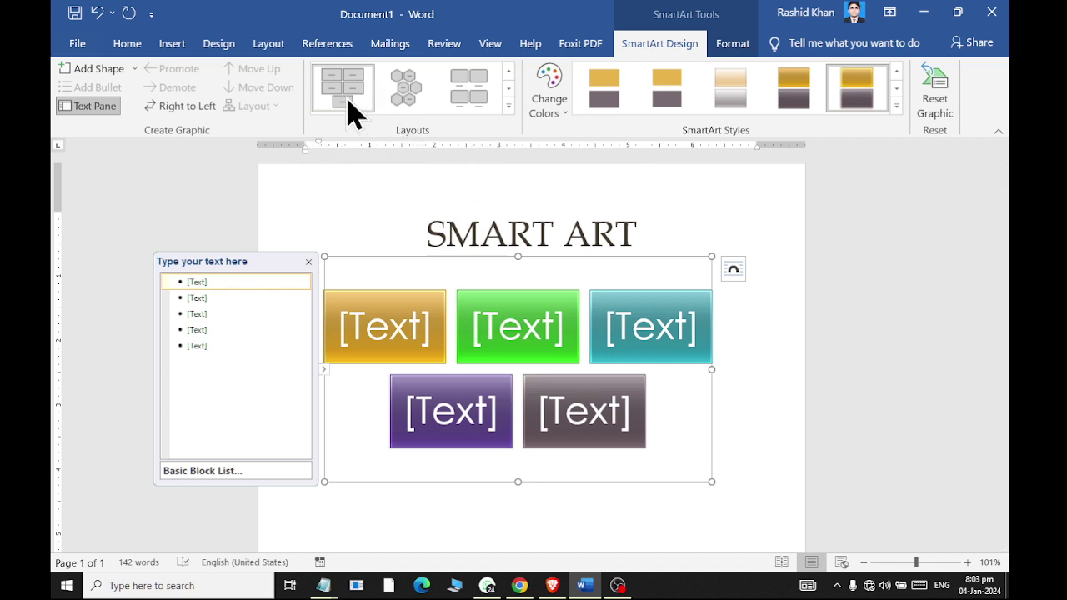
{"action": "left_click", "coordinate": [420, 107]}
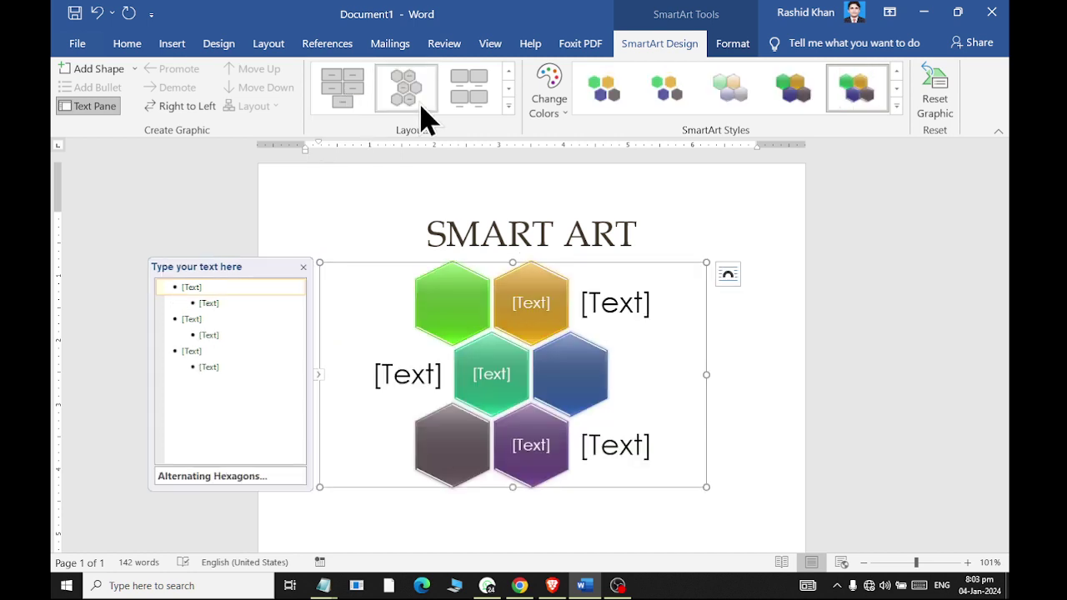
{"action": "left_click", "coordinate": [476, 115]}
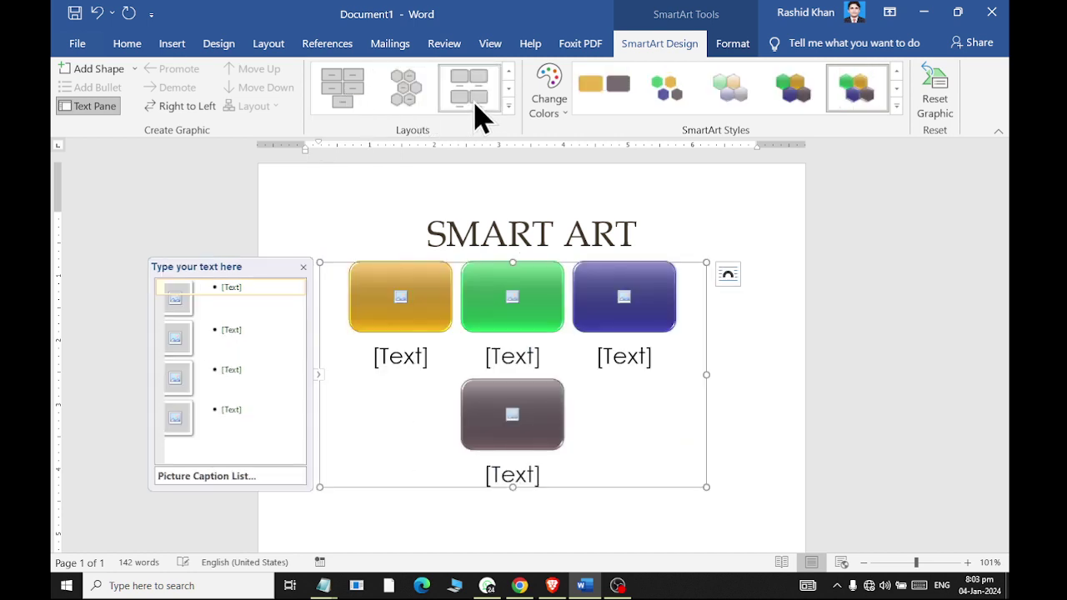
{"action": "left_click", "coordinate": [370, 100]}
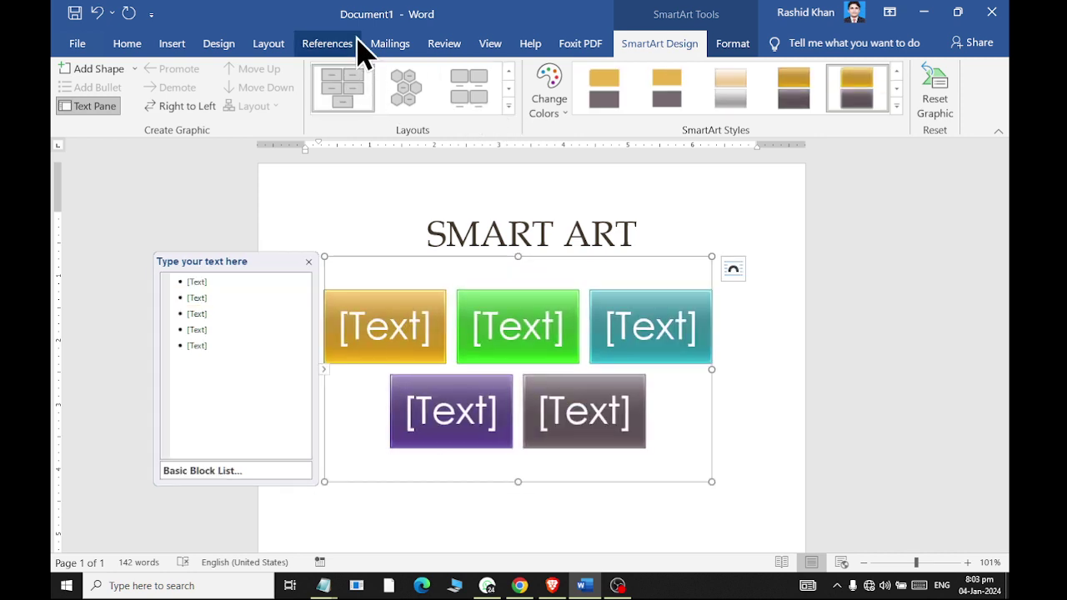
{"action": "left_click", "coordinate": [932, 111]}
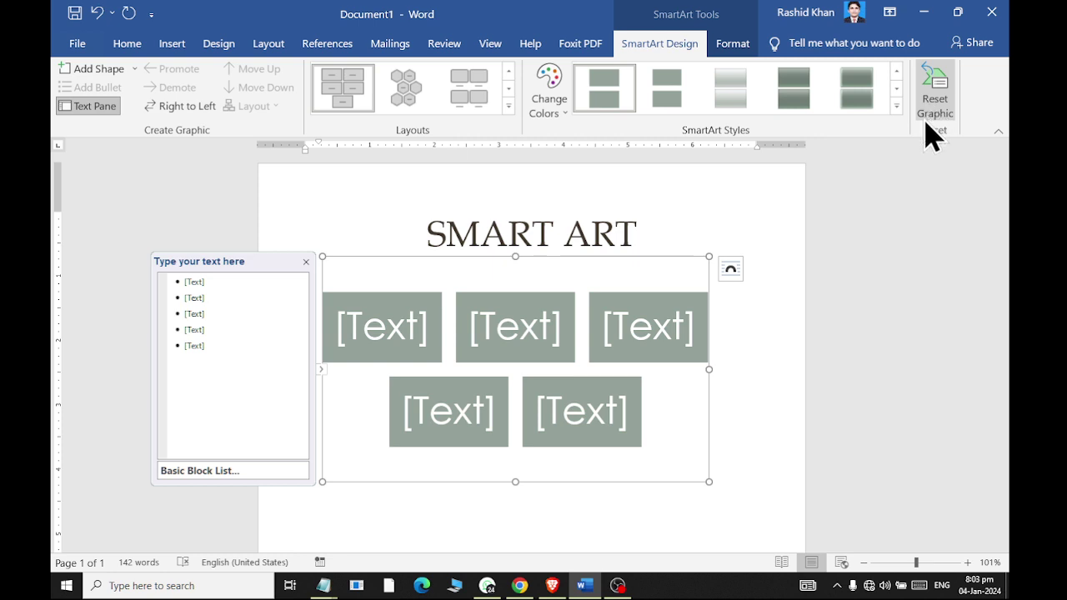
Recolour the flat blocks with the Colorful multicoloured palette and hide the text pane.
{"action": "left_click", "coordinate": [563, 112]}
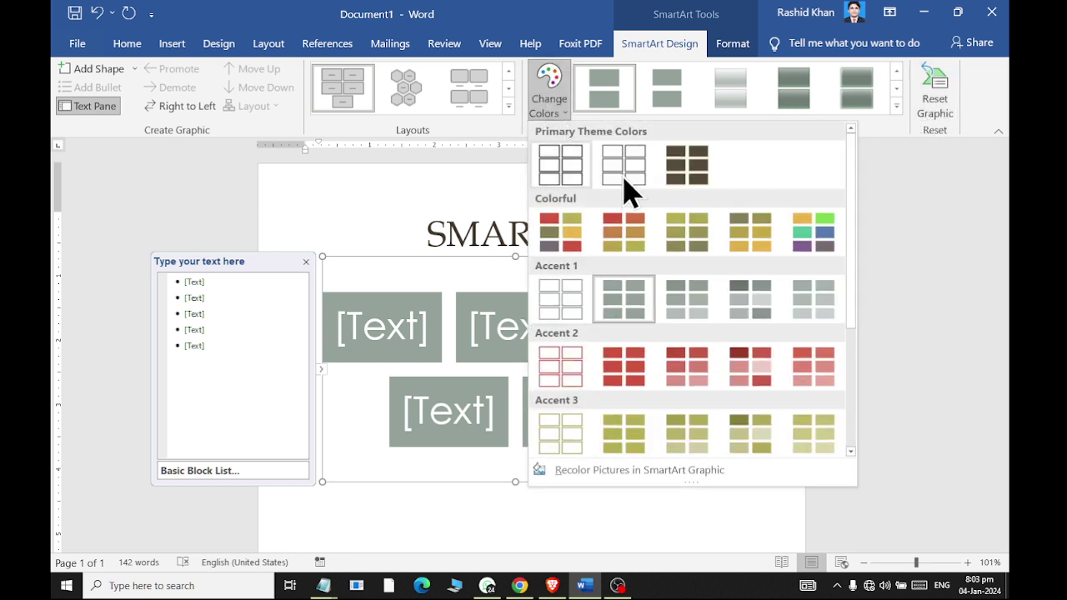
{"action": "left_click", "coordinate": [798, 236]}
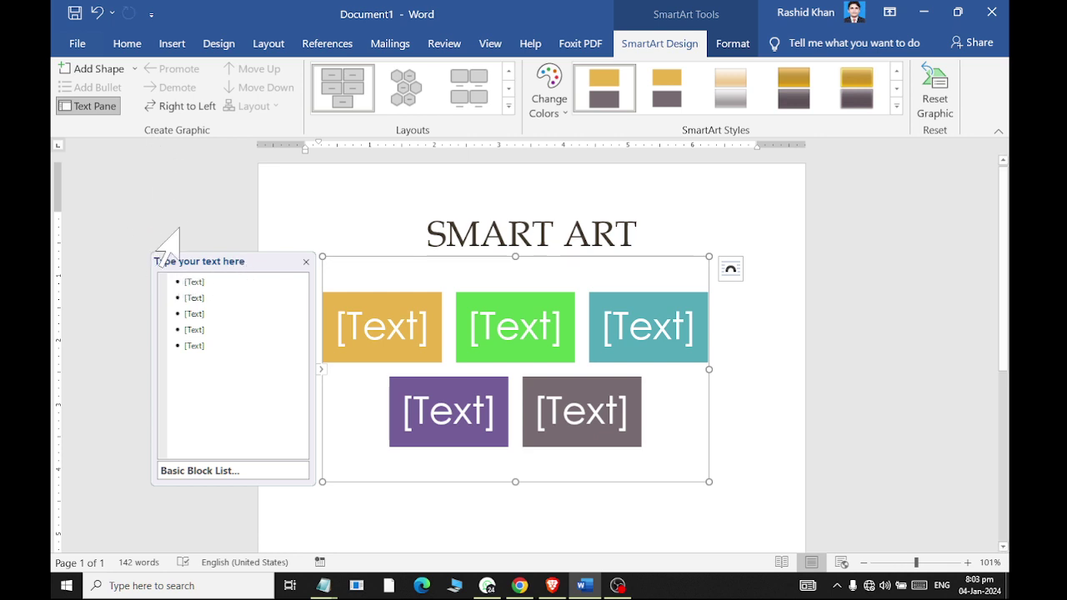
{"action": "left_click", "coordinate": [72, 107]}
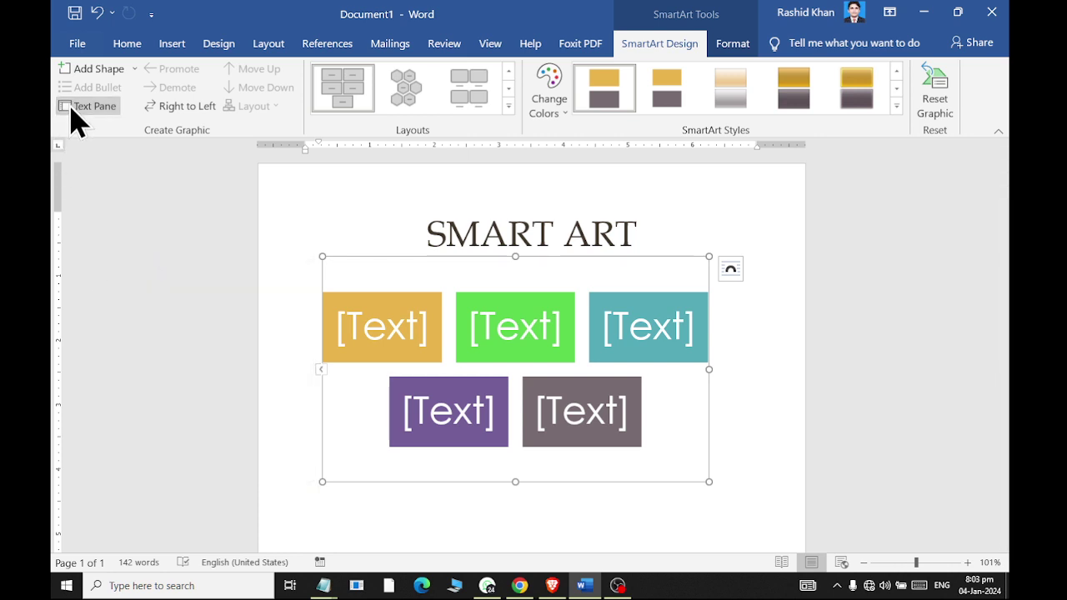
{"action": "left_click", "coordinate": [71, 108]}
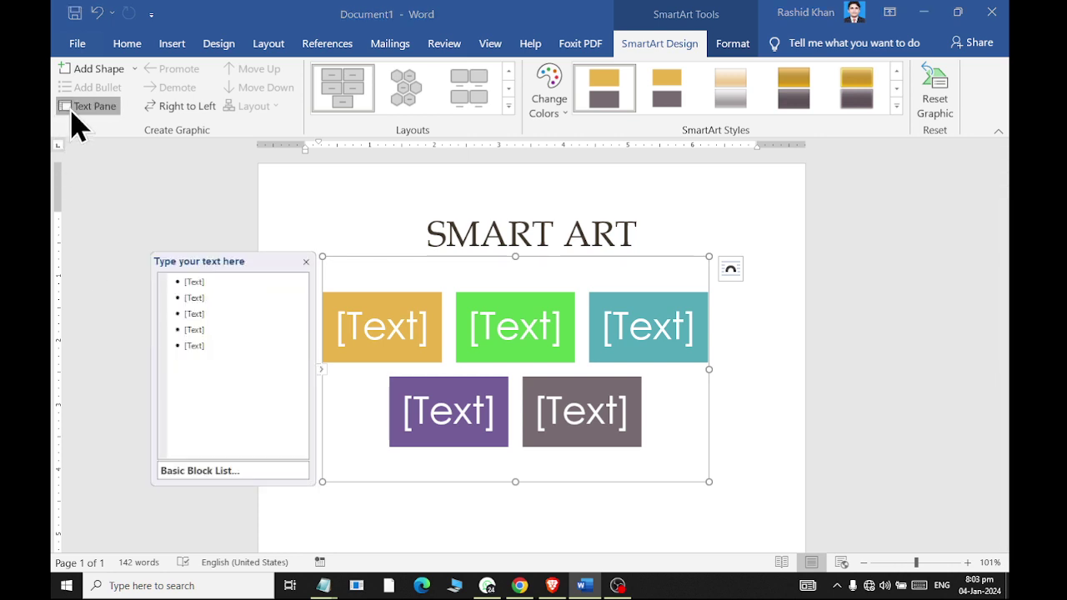
{"action": "left_click", "coordinate": [71, 113]}
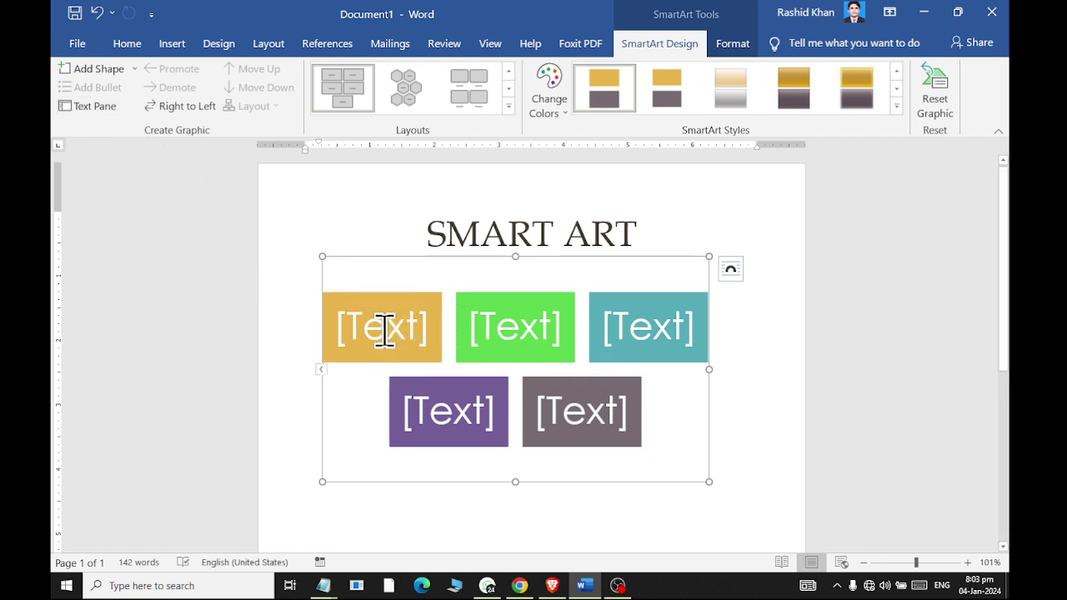
Type computer, Laptop and Smart Phone into the orange, green and teal blocks.
{"action": "left_click", "coordinate": [385, 329]}
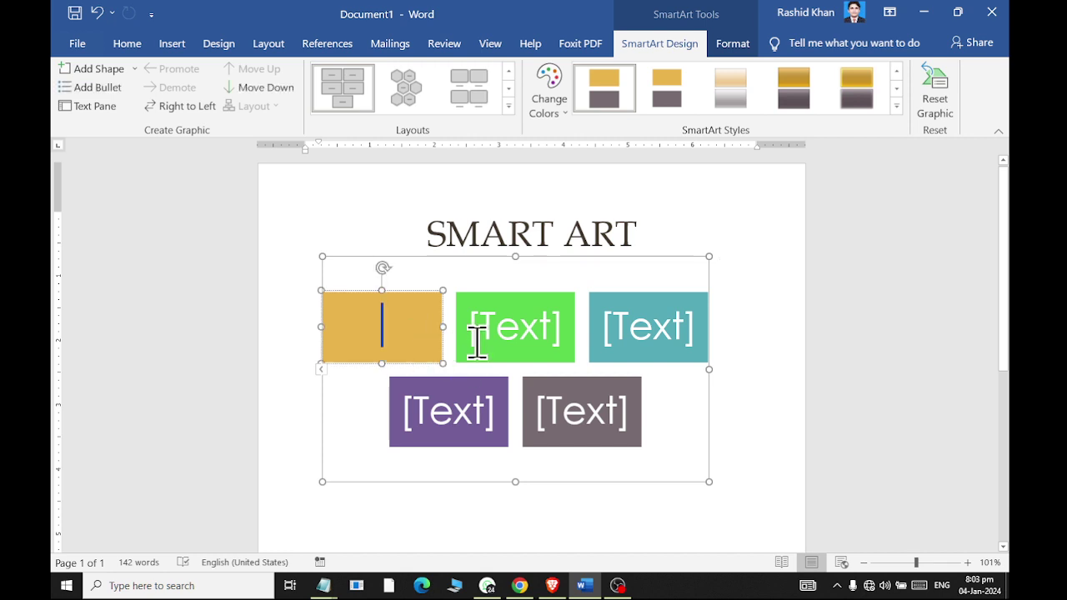
{"action": "type", "text": "Computer"}
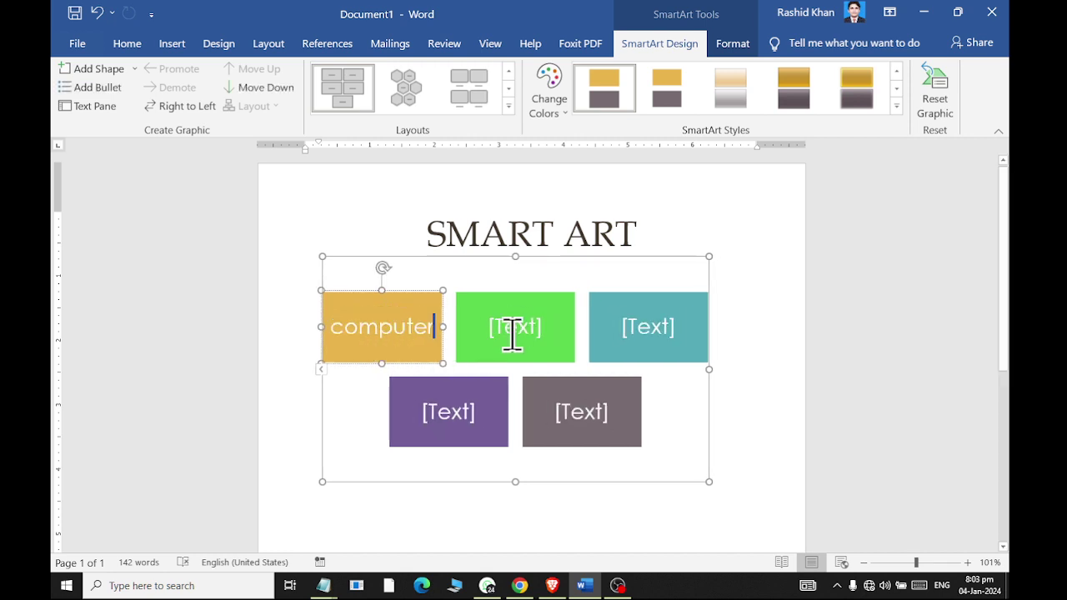
{"action": "left_click", "coordinate": [514, 333]}
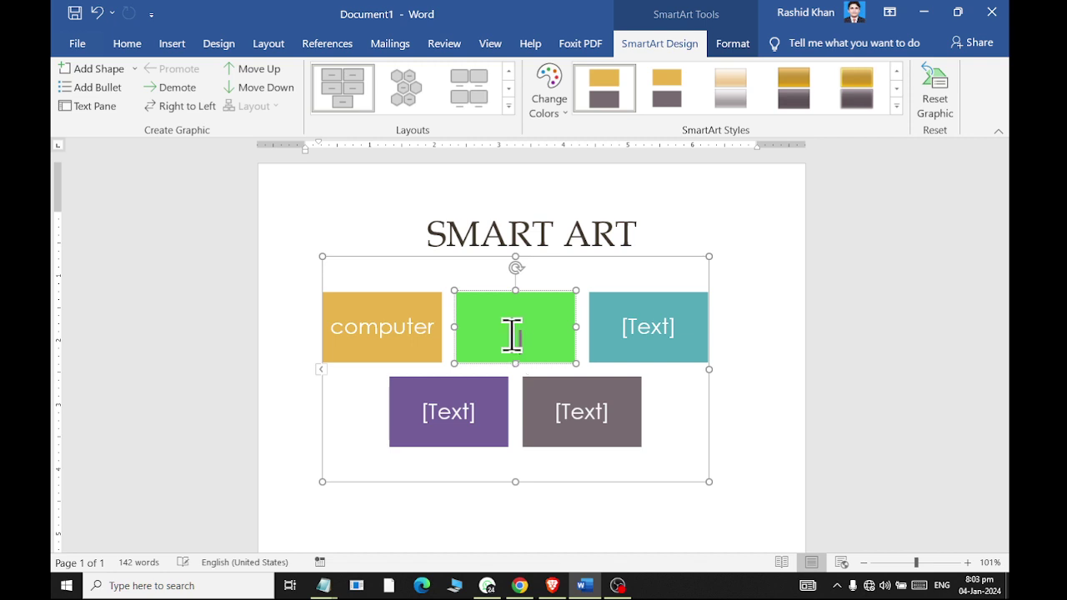
{"action": "type", "text": "La"}
{"action": "key", "text": "BackSpace"}
{"action": "key", "text": "BackSpace"}
{"action": "type", "text": "Ala"}
{"action": "key", "text": "BackSpace"}
{"action": "key", "text": "BackSpace"}
{"action": "key", "text": "BackSpace"}
{"action": "type", "text": "Lapt"}
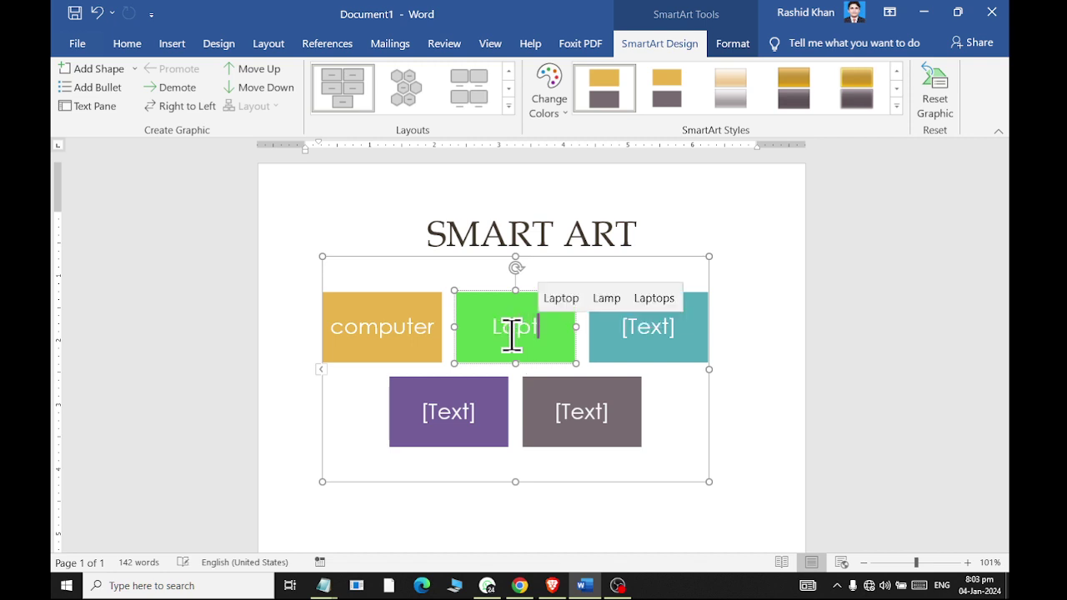
{"action": "type", "text": "op"}
{"action": "left_click", "coordinate": [662, 340]}
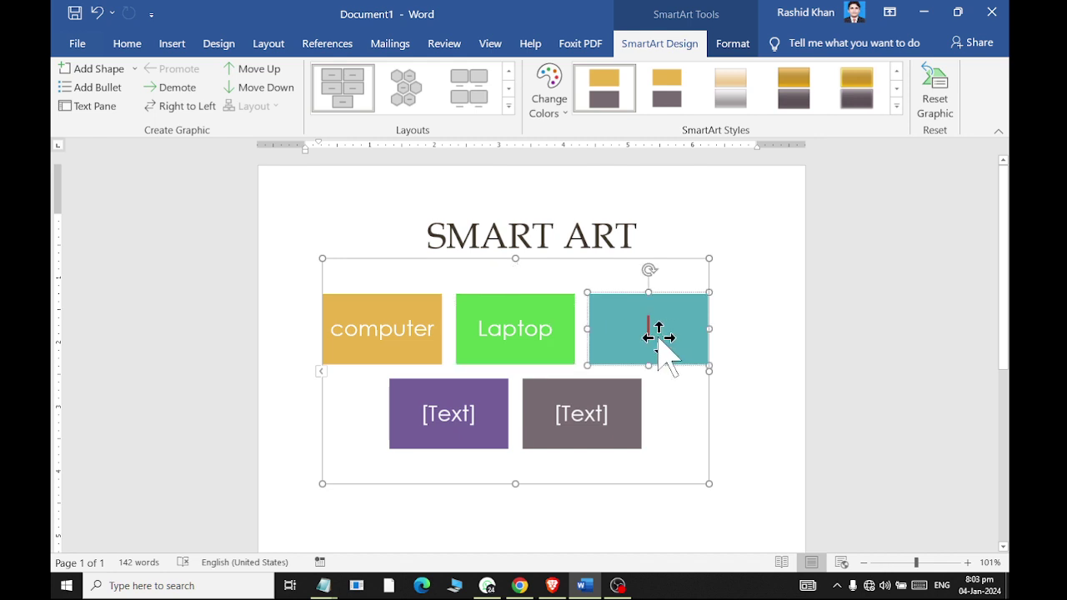
{"action": "type", "text": "Smart Ph"}
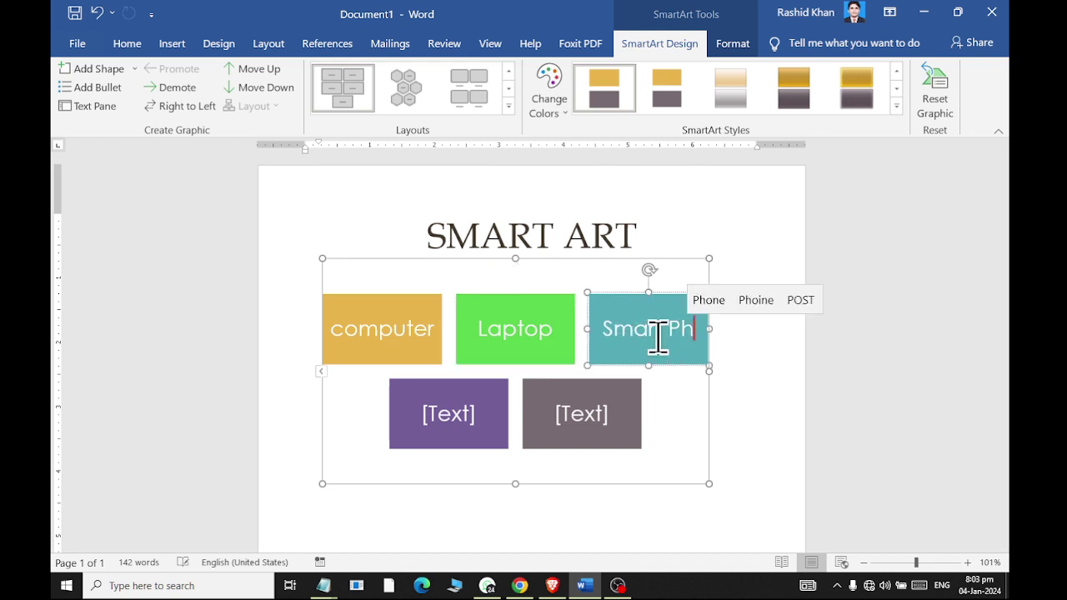
{"action": "type", "text": "one"}
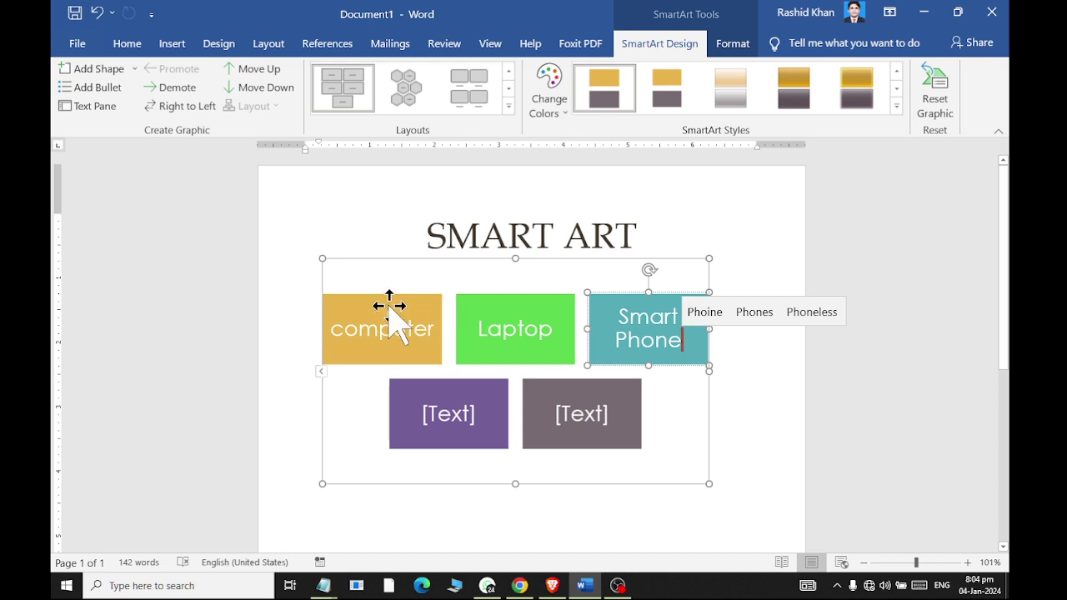
{"action": "left_click", "coordinate": [389, 317]}
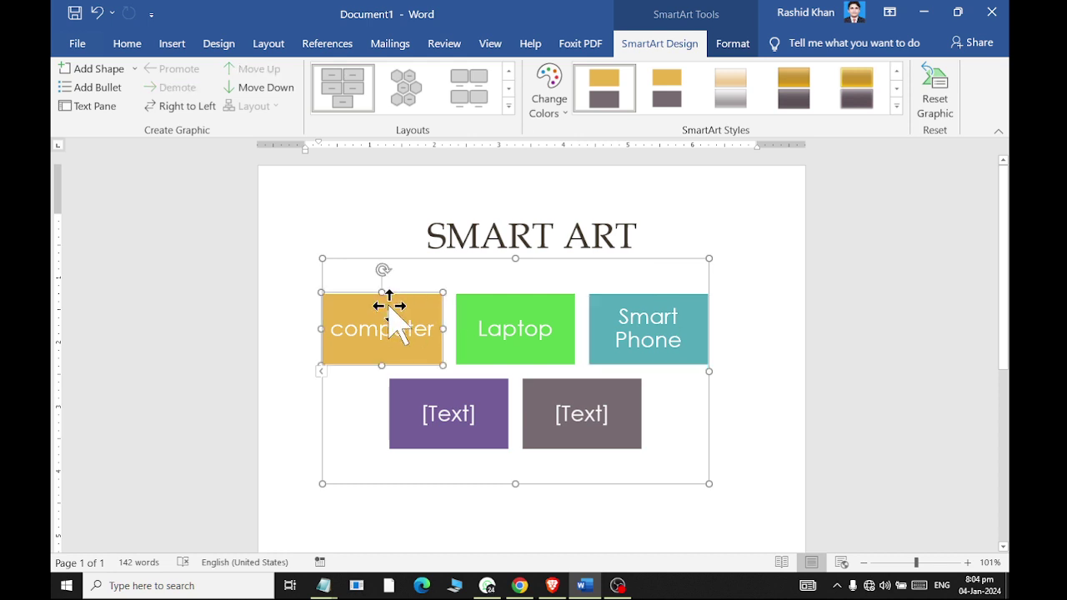
Add an empty block before computer and delete the empty block added after it.
{"action": "left_click", "coordinate": [134, 68]}
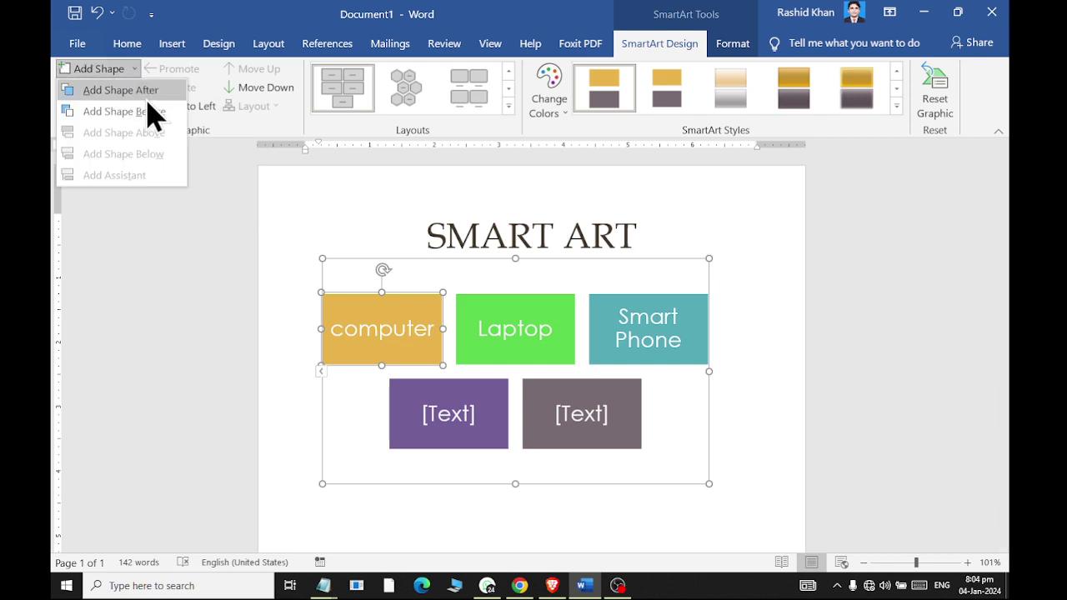
{"action": "left_click", "coordinate": [148, 98]}
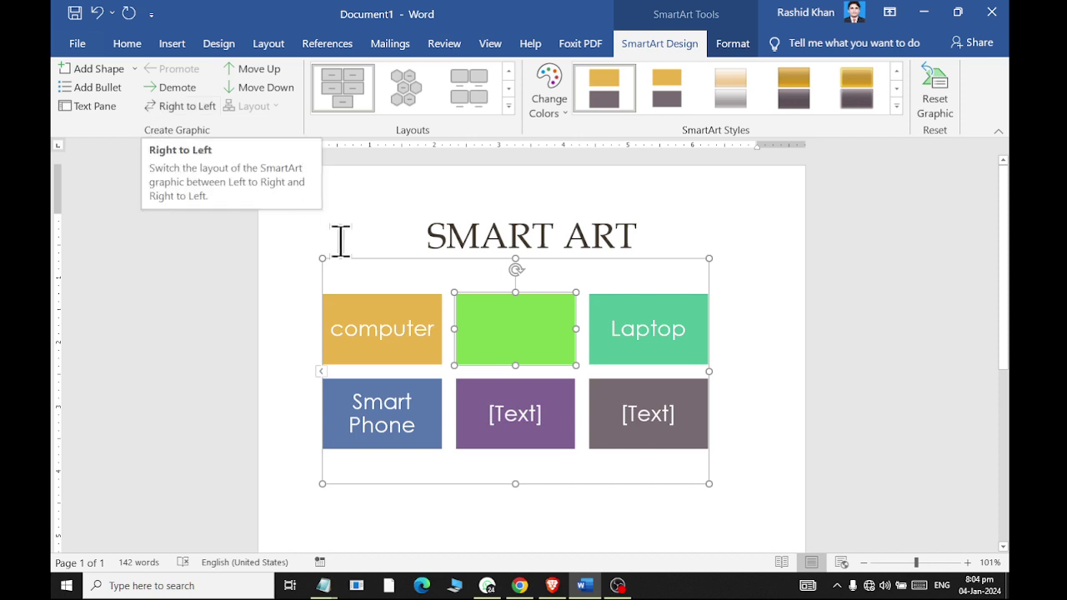
{"action": "left_click", "coordinate": [401, 355]}
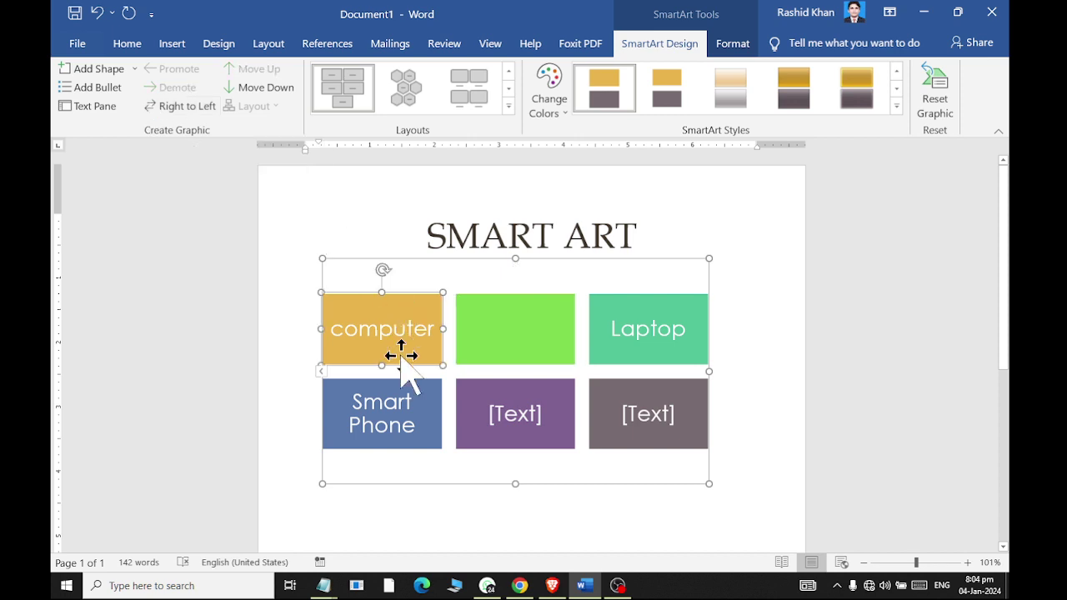
{"action": "left_click", "coordinate": [134, 69]}
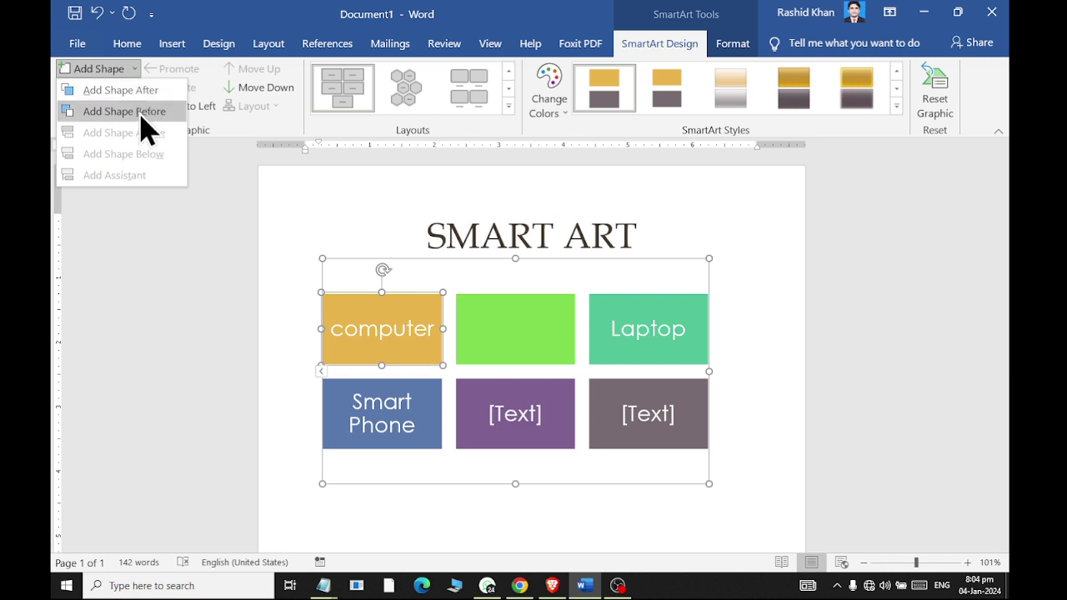
{"action": "left_click", "coordinate": [125, 111]}
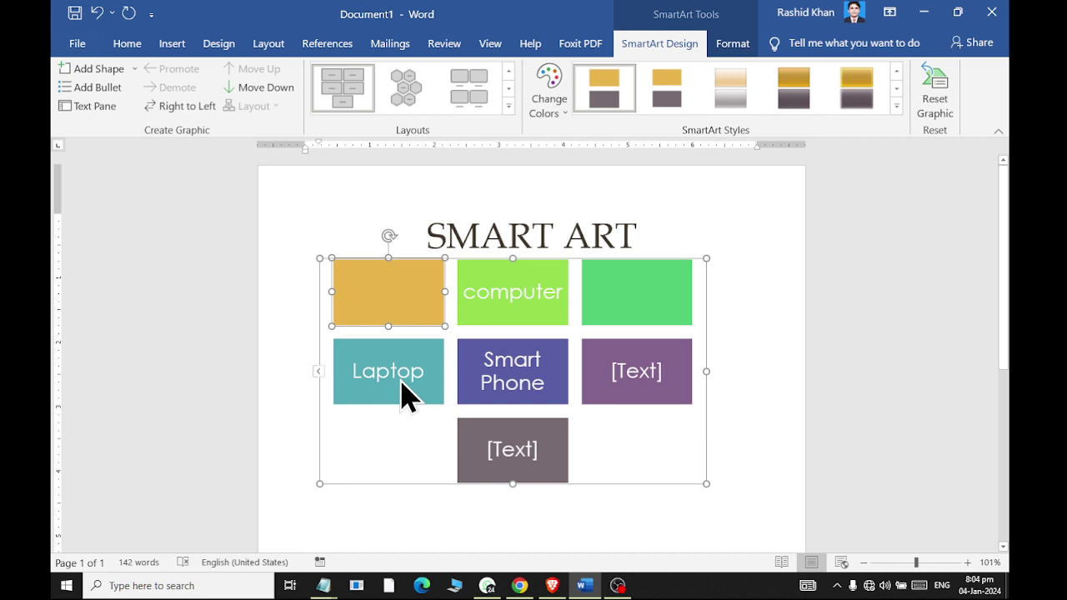
{"action": "left_click", "coordinate": [625, 290]}
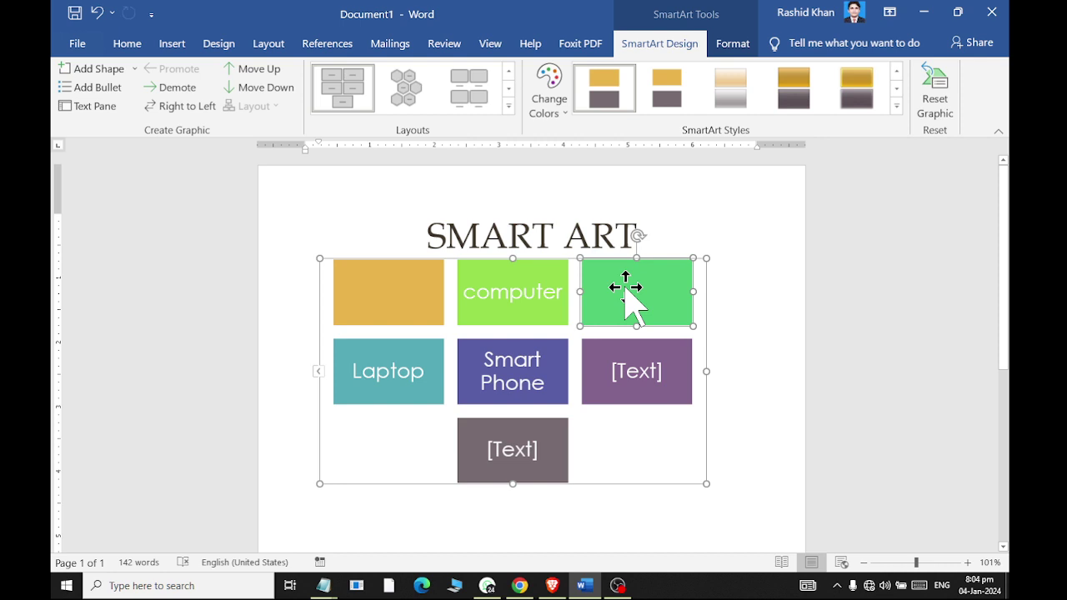
{"action": "key", "text": "Delete"}
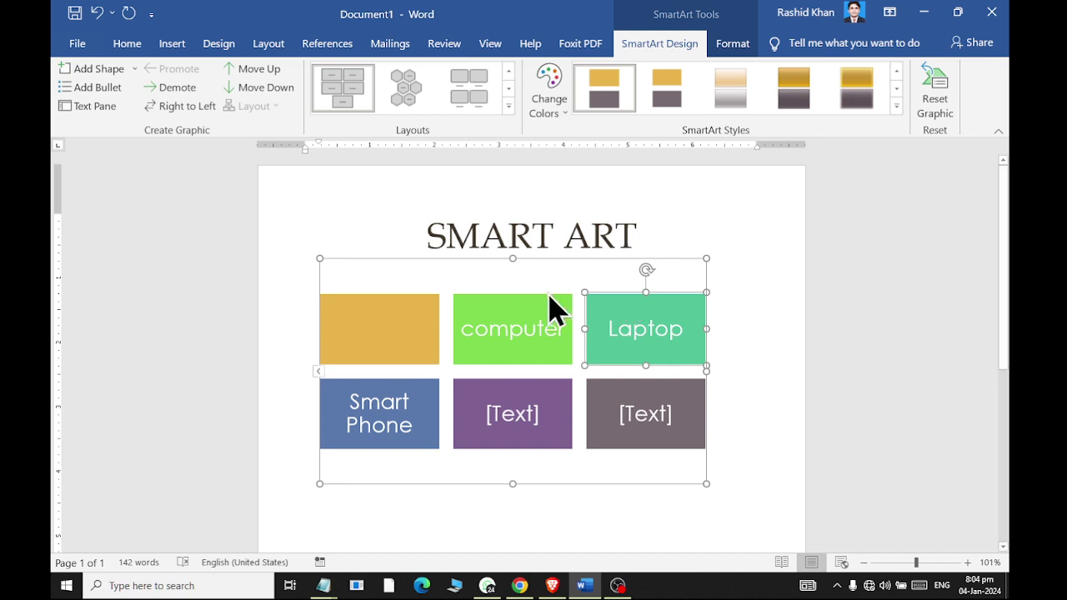
Label the empty first block 'Commmon Conputers'.
{"action": "left_click", "coordinate": [351, 333]}
{"action": "type", "text": "C"}
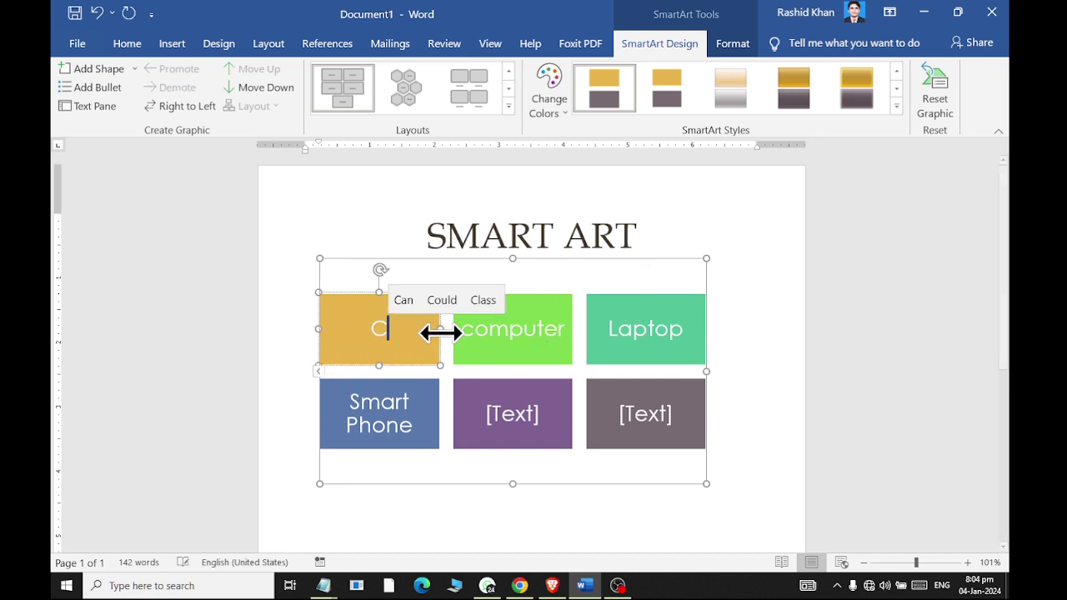
{"action": "type", "text": "ommmon"}
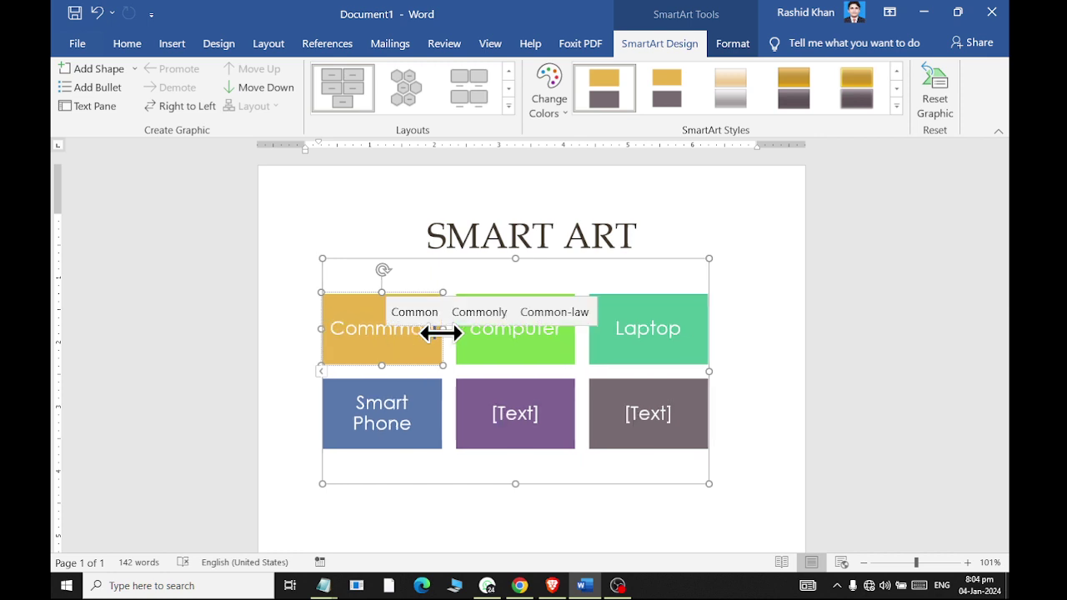
{"action": "type", "text": "com"}
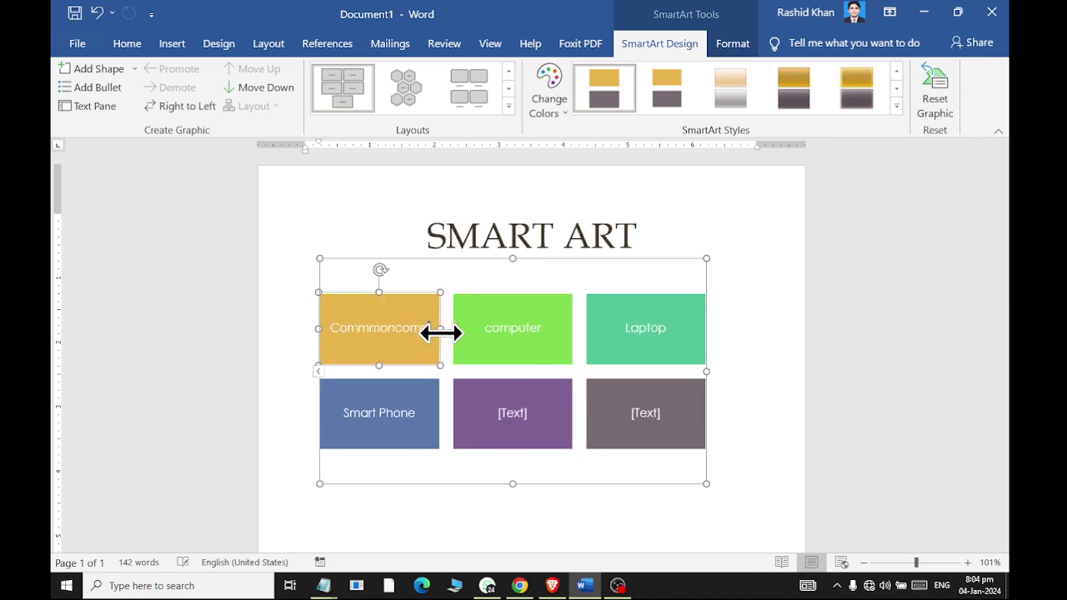
{"action": "key", "text": "BackSpace"}
{"action": "key", "text": "BackSpace"}
{"action": "key", "text": "BackSpace"}
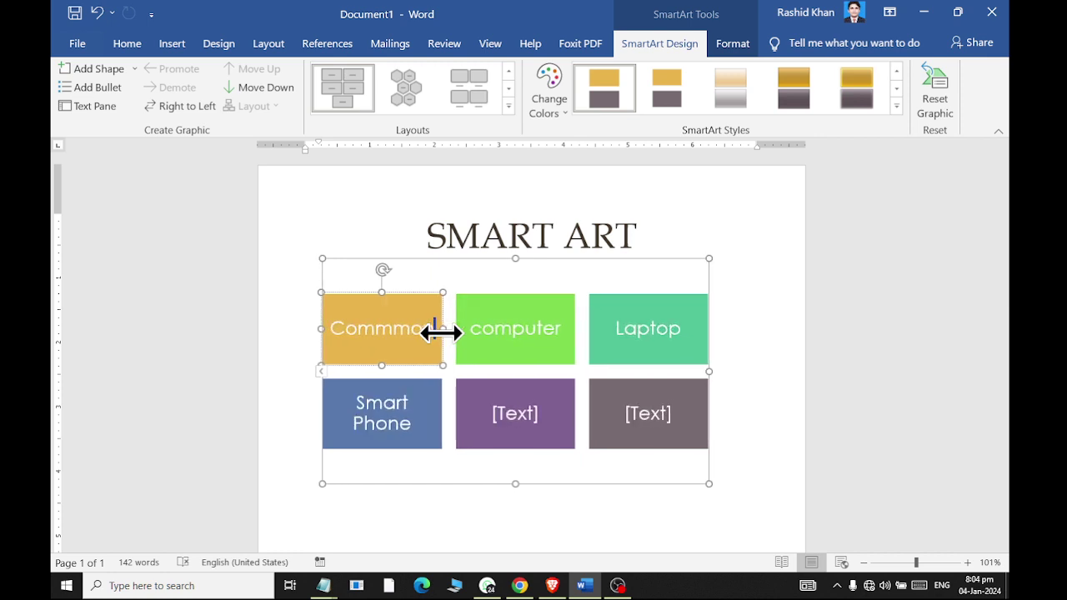
{"action": "type", "text": "n Conputers"}
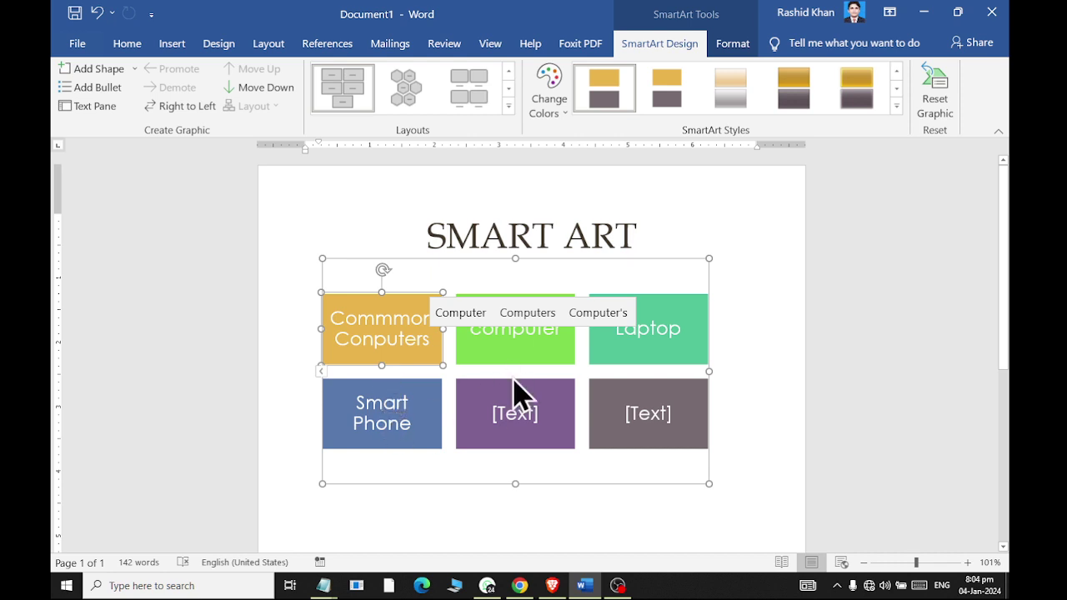
Replace 'computer' with 'Desktop' in the green block, then select each block in turn.
{"action": "left_click", "coordinate": [517, 338]}
{"action": "double_click", "coordinate": [512, 328]}
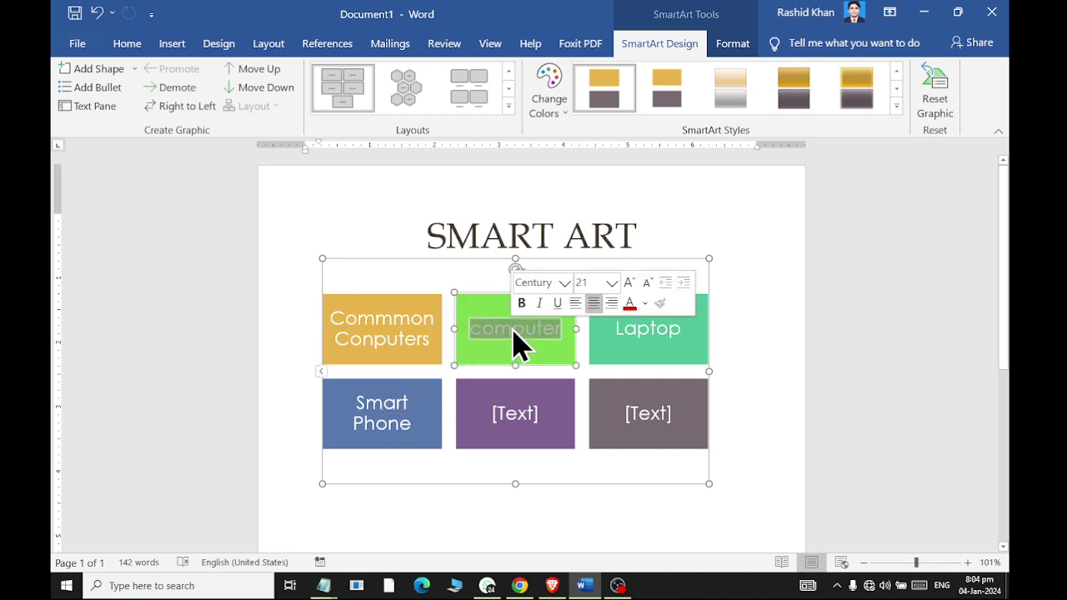
{"action": "type", "text": "Desktop"}
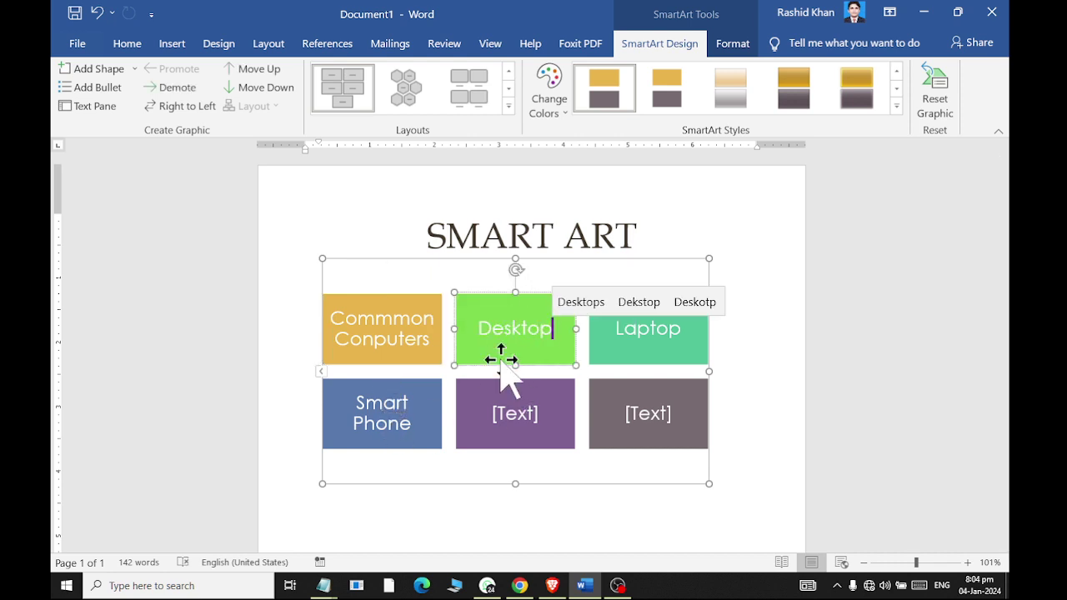
{"action": "left_click", "coordinate": [379, 438]}
{"action": "left_click", "coordinate": [402, 356]}
{"action": "left_click", "coordinate": [488, 348]}
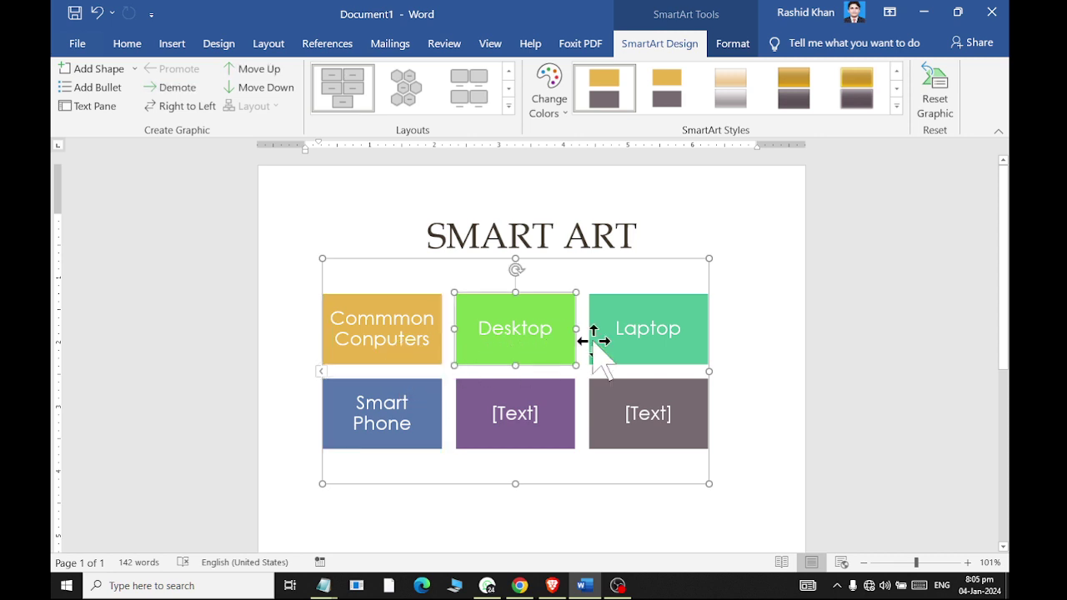
{"action": "left_click", "coordinate": [674, 353]}
{"action": "left_click", "coordinate": [352, 409]}
{"action": "left_click", "coordinate": [395, 313]}
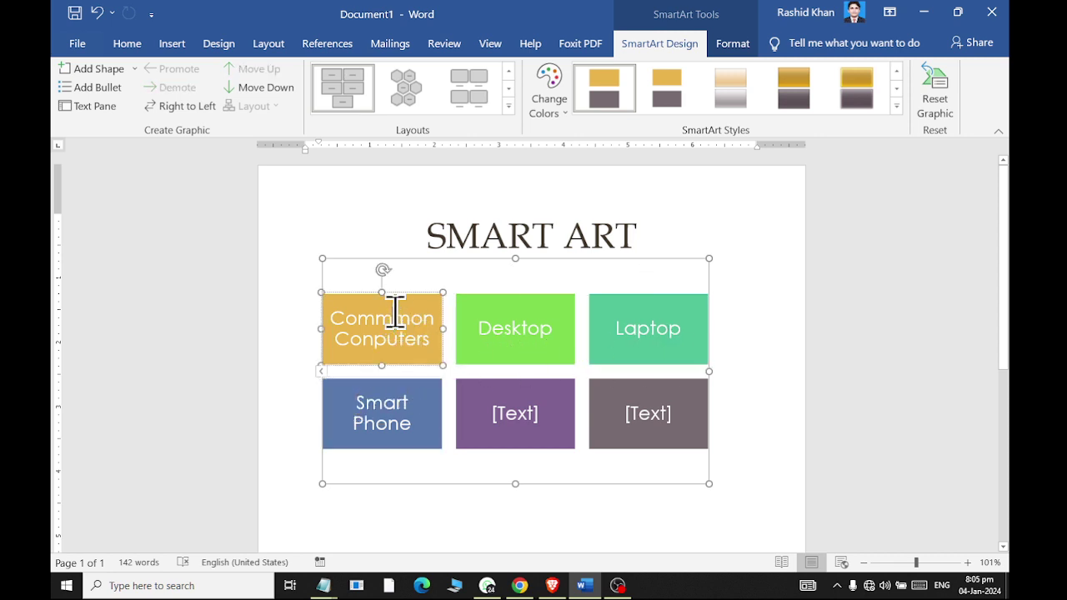
{"action": "left_click", "coordinate": [486, 303]}
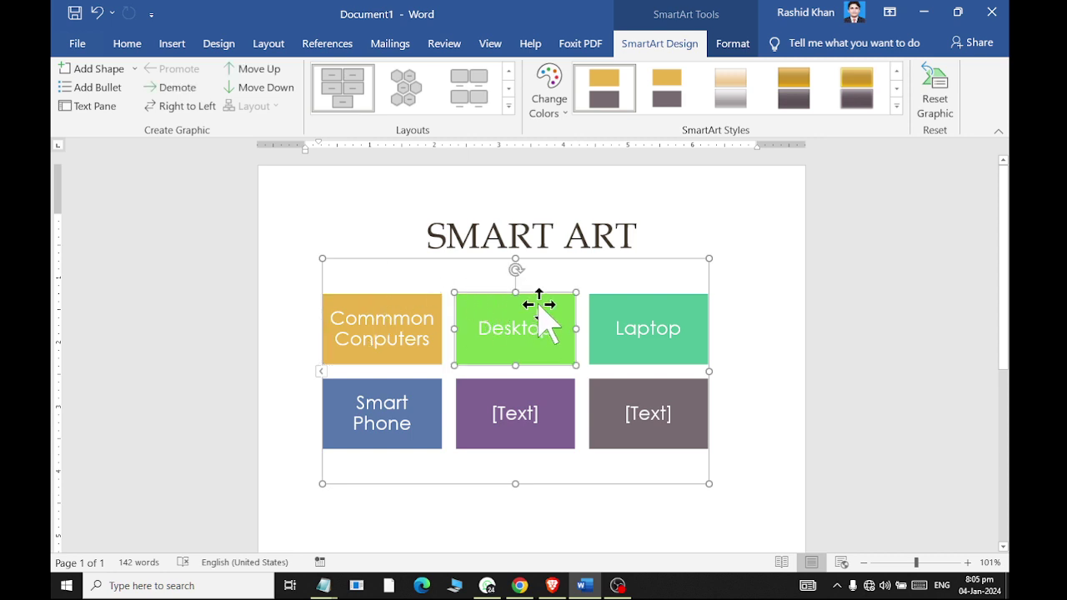
{"action": "left_click", "coordinate": [178, 88]}
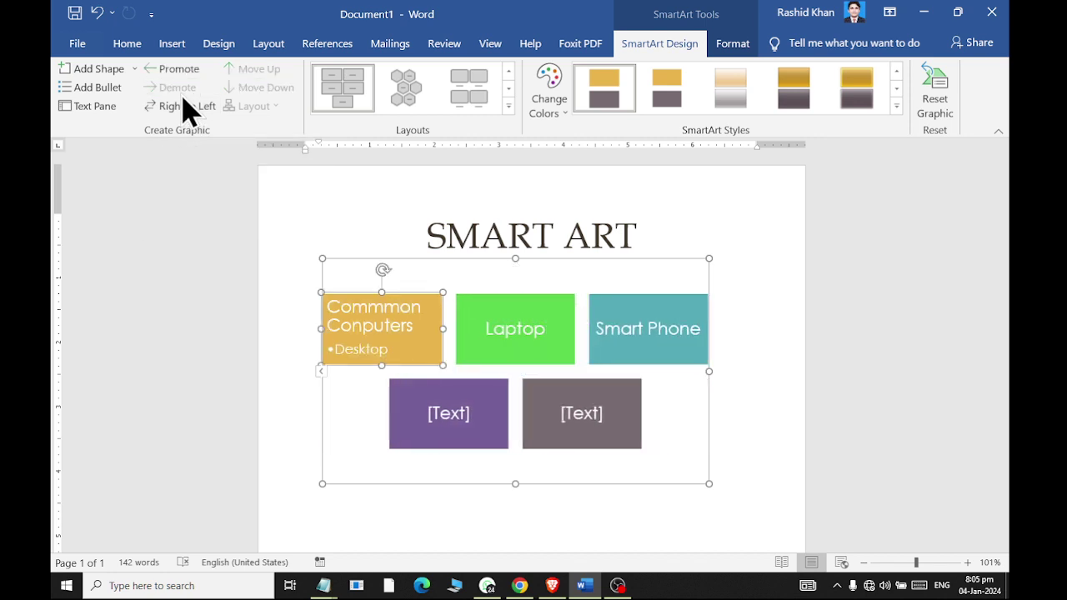
{"action": "left_click", "coordinate": [497, 300]}
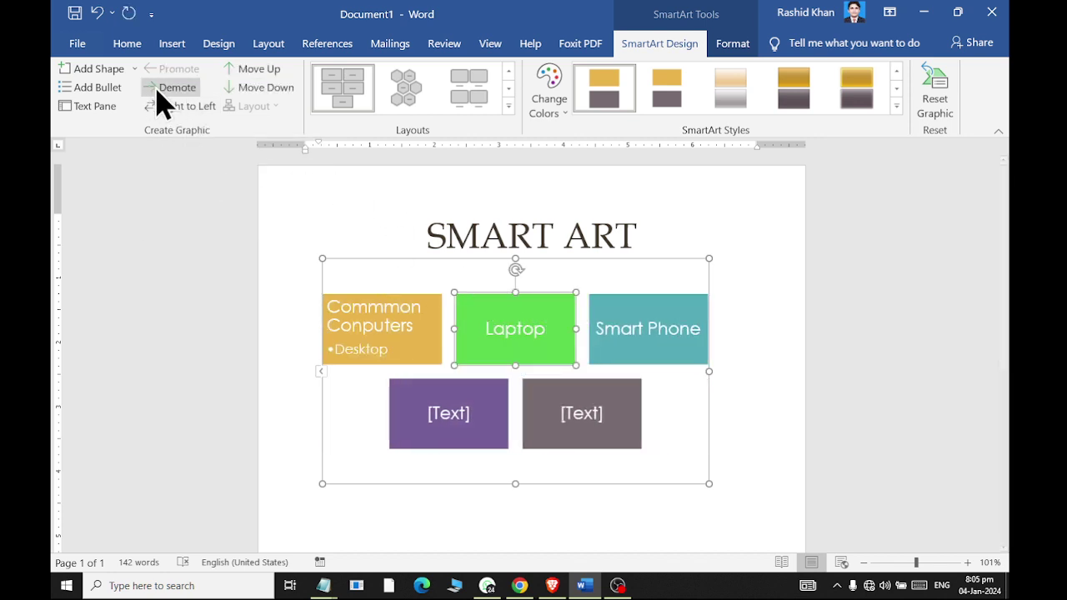
{"action": "left_click", "coordinate": [178, 88]}
{"action": "left_click", "coordinate": [574, 312]}
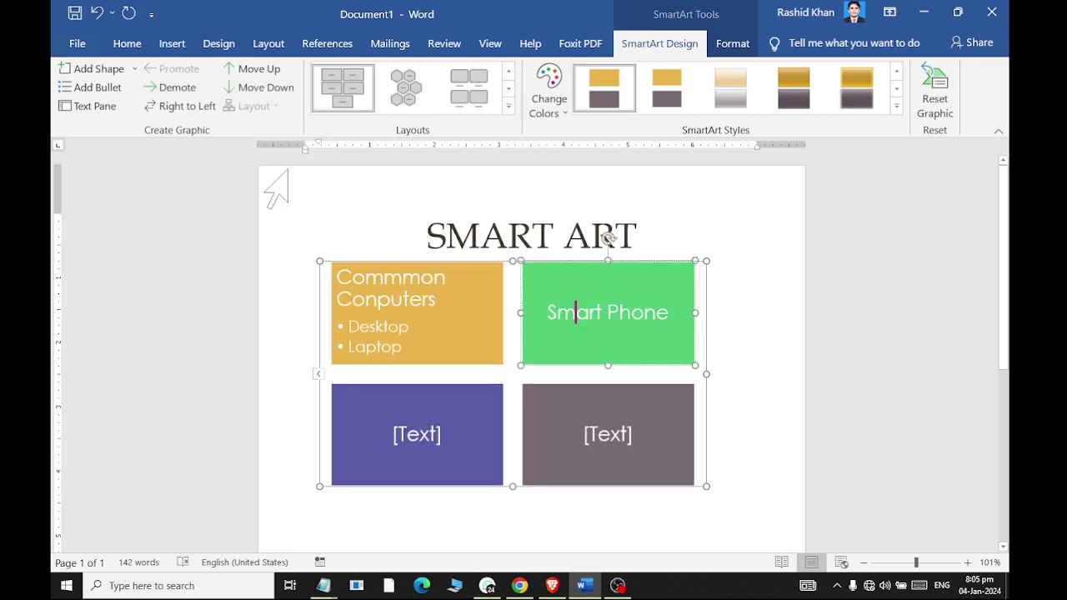
{"action": "left_click", "coordinate": [195, 97]}
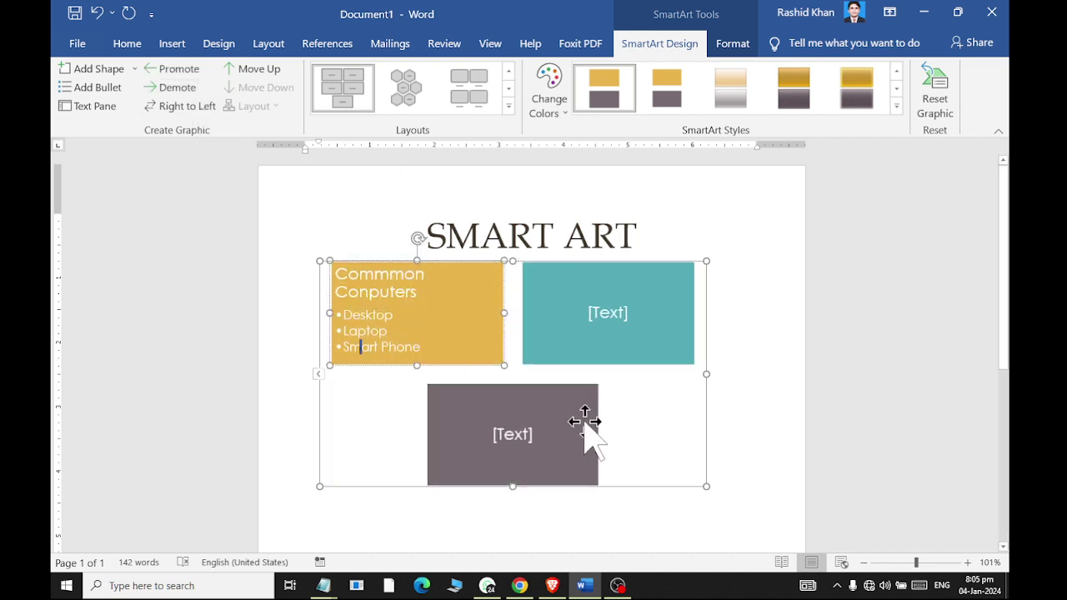
{"action": "left_click", "coordinate": [376, 315]}
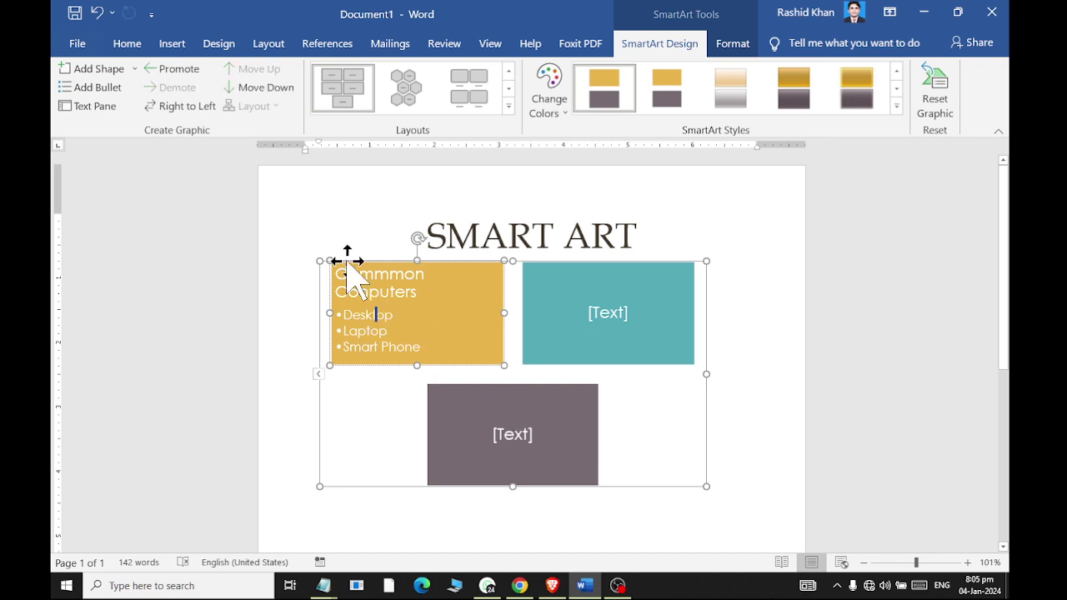
{"action": "left_click", "coordinate": [197, 80]}
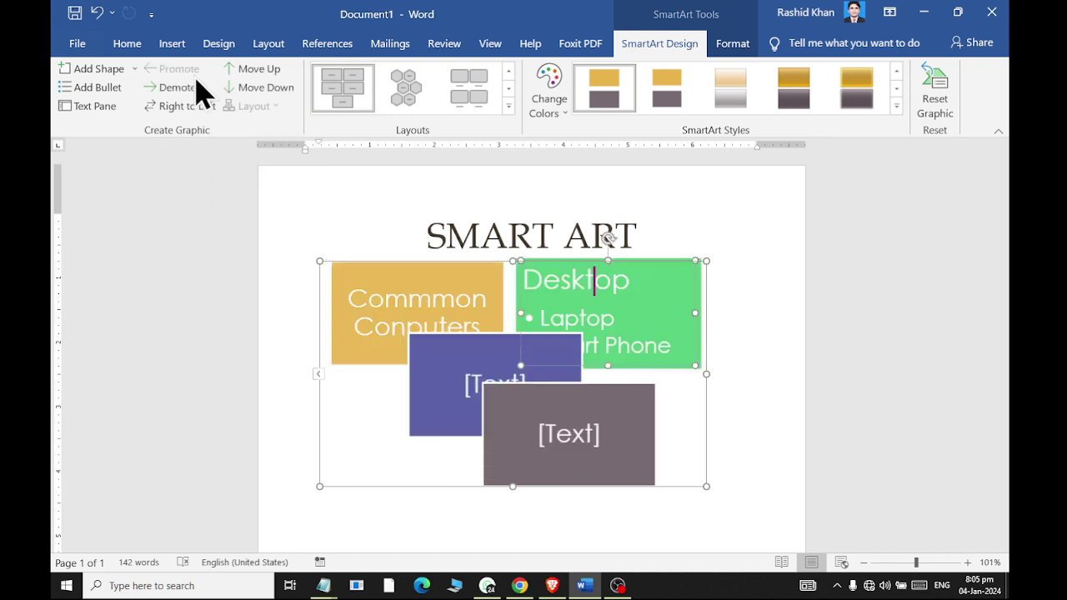
{"action": "left_click", "coordinate": [556, 318]}
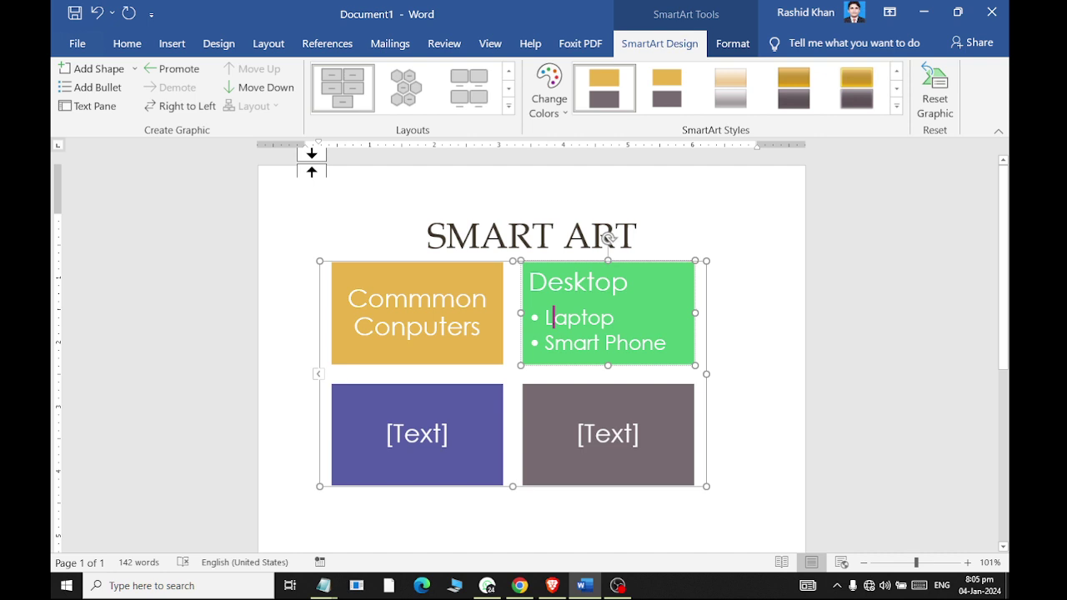
{"action": "left_click", "coordinate": [178, 70]}
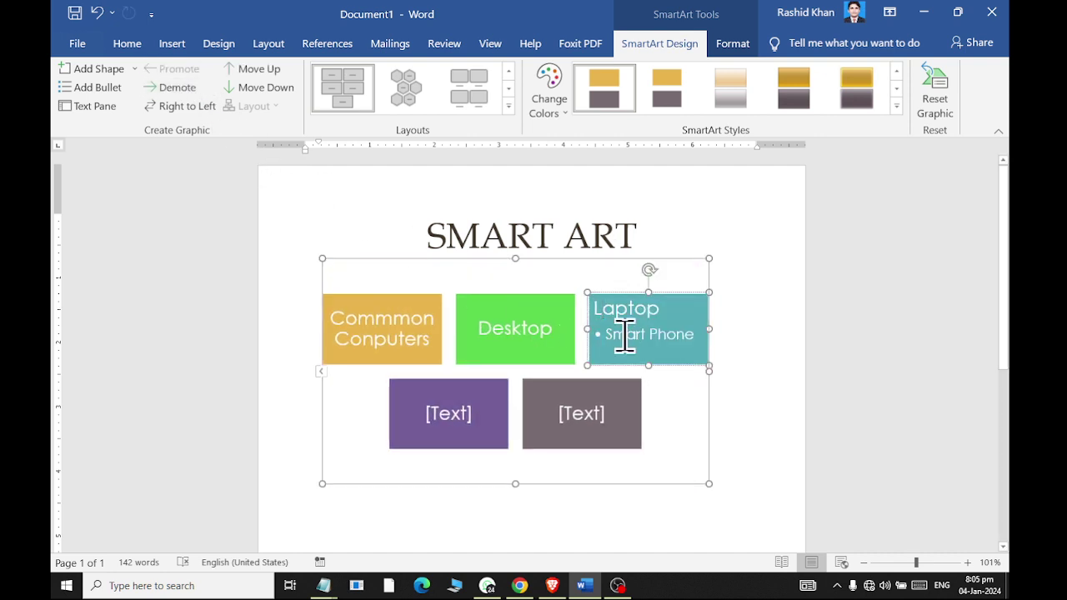
{"action": "left_click", "coordinate": [625, 334]}
{"action": "left_click", "coordinate": [190, 73]}
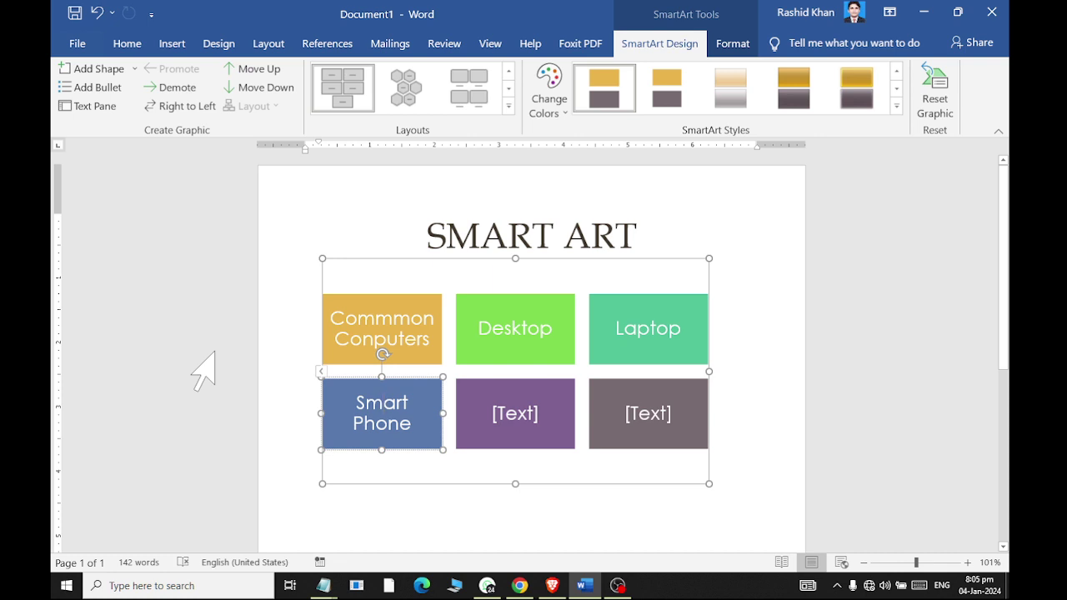
Demote Laptop and Smart Phone to bullets inside the Desktop block.
{"action": "left_click", "coordinate": [558, 356]}
{"action": "left_click", "coordinate": [657, 360]}
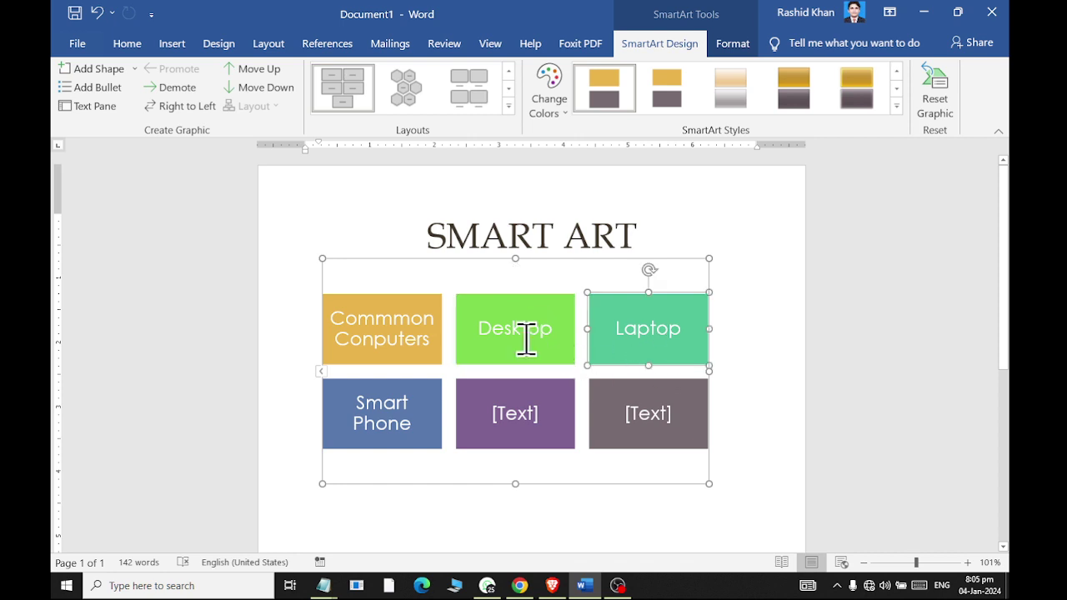
{"action": "left_click", "coordinate": [177, 88]}
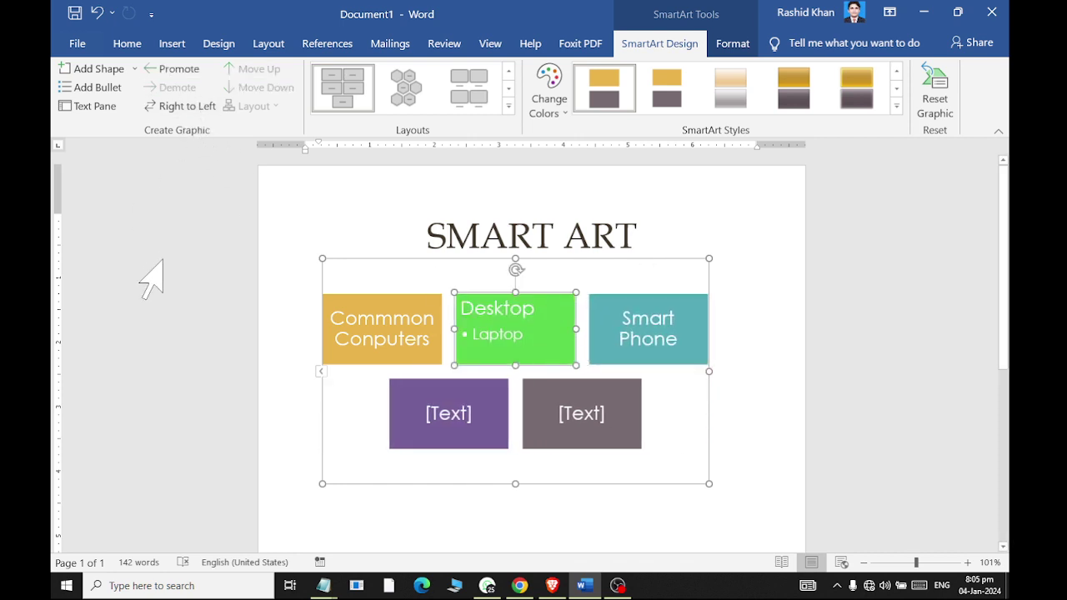
{"action": "left_click", "coordinate": [476, 335]}
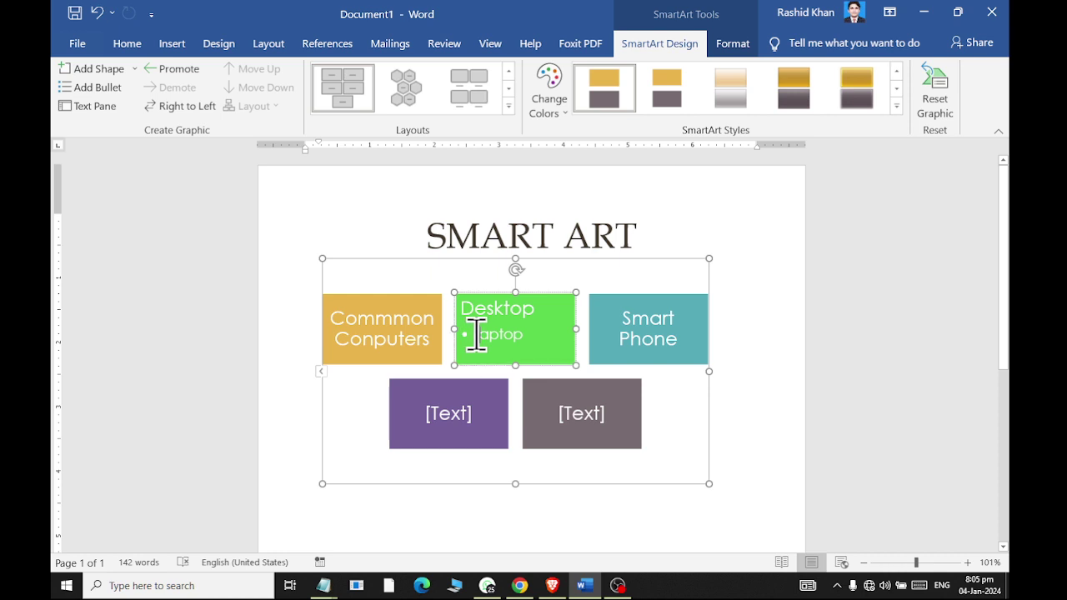
{"action": "left_click", "coordinate": [622, 326]}
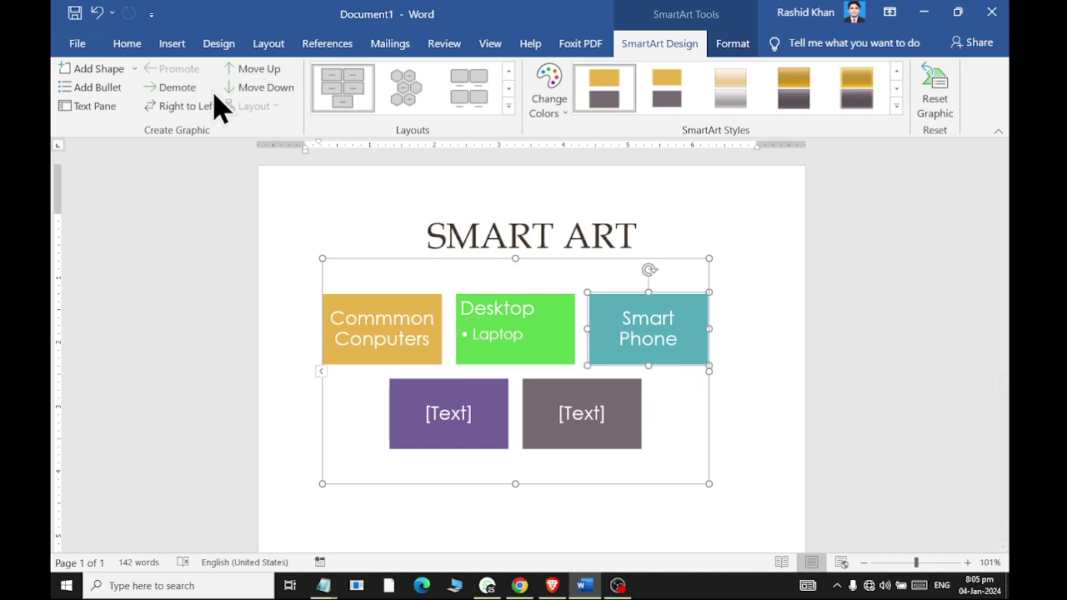
{"action": "left_click", "coordinate": [177, 87]}
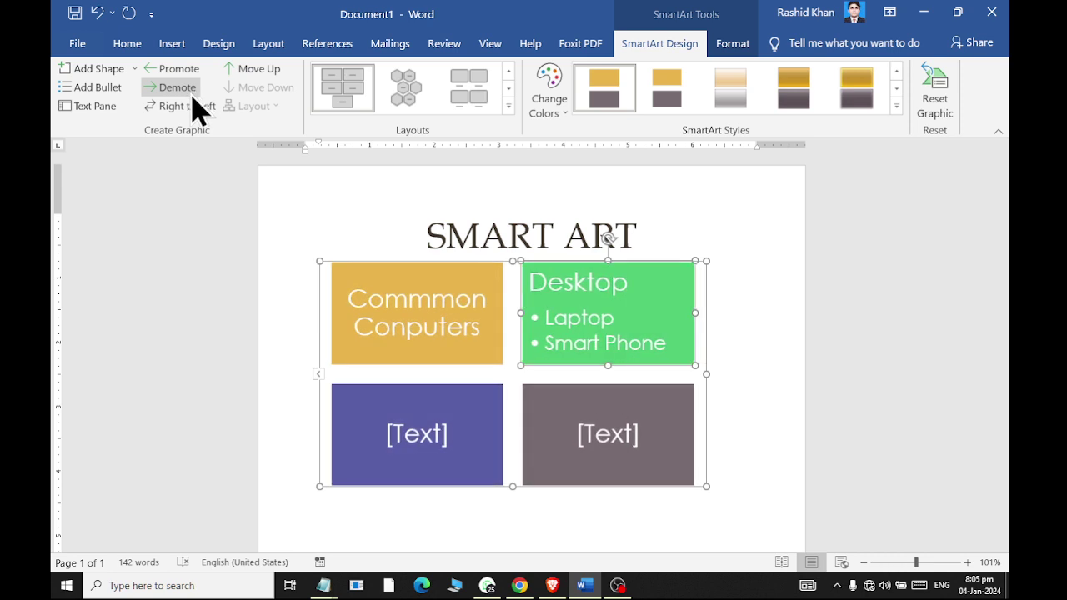
Promote Smart Phone and Laptop back into blocks of their own.
{"action": "left_click", "coordinate": [574, 342]}
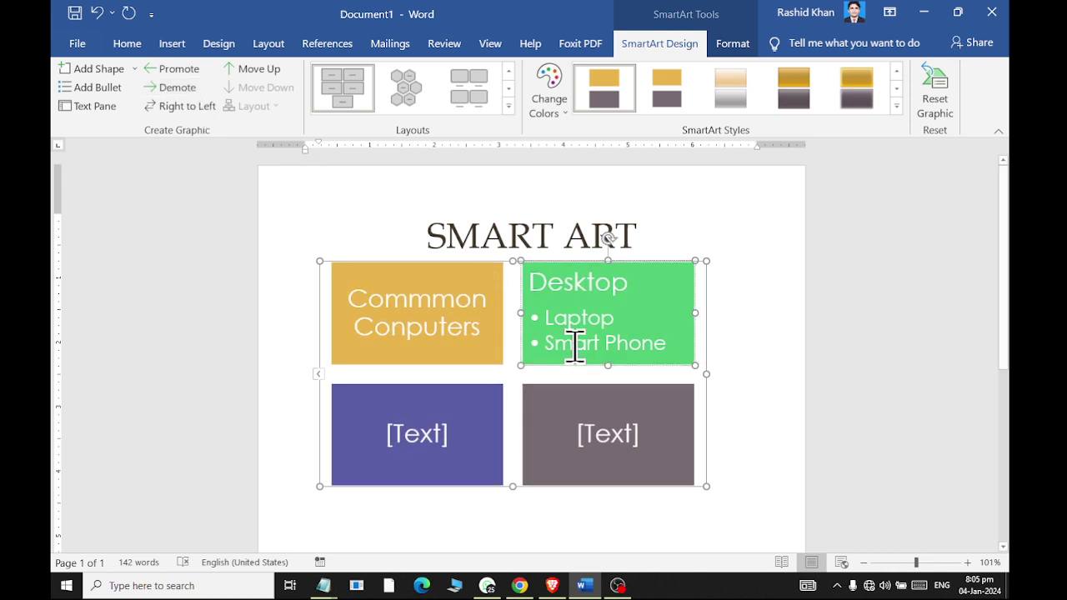
{"action": "left_click", "coordinate": [174, 69]}
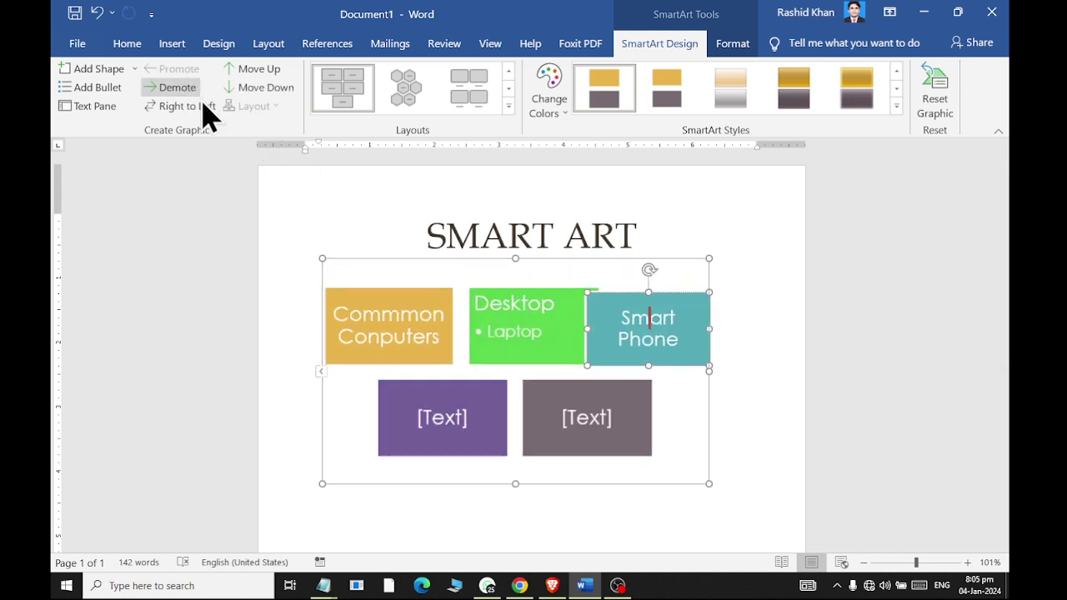
{"action": "left_click", "coordinate": [489, 334]}
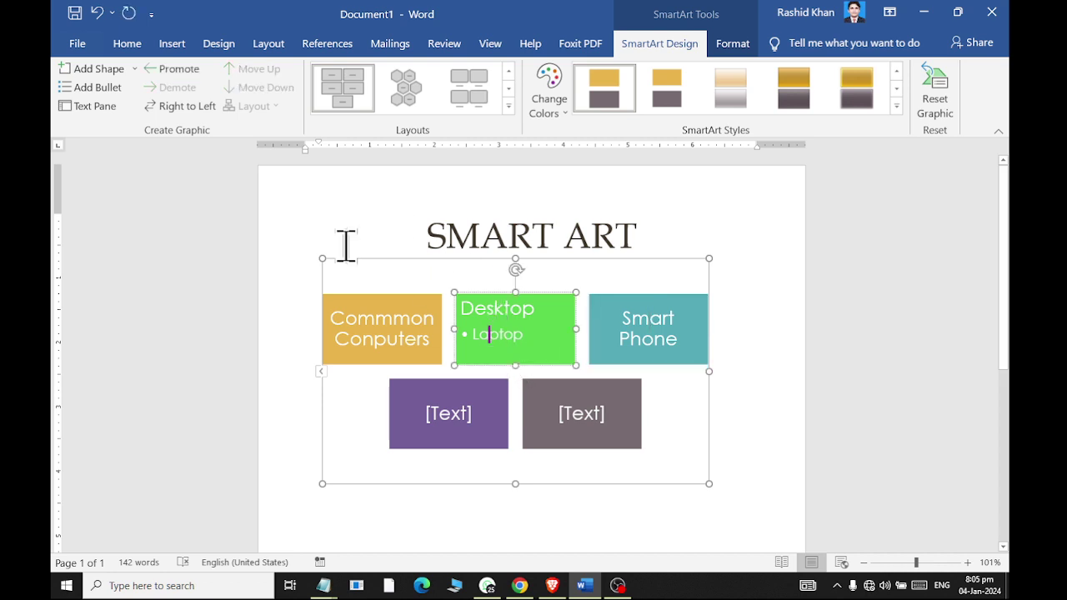
{"action": "left_click", "coordinate": [174, 68]}
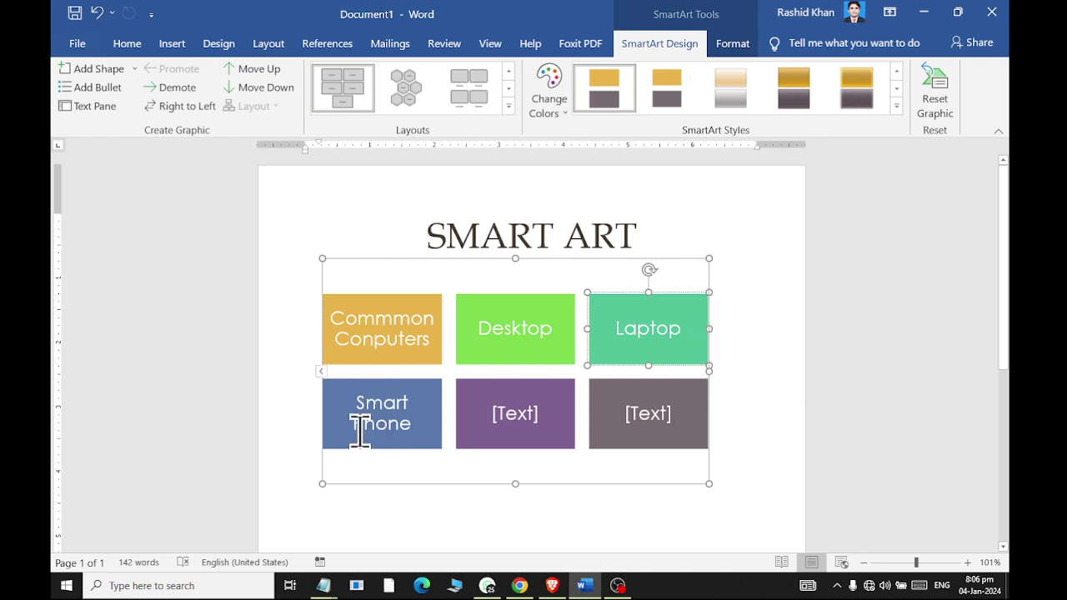
Toggle Right to Left several times, leaving the diagram in left-to-right order.
{"action": "left_click", "coordinate": [205, 125]}
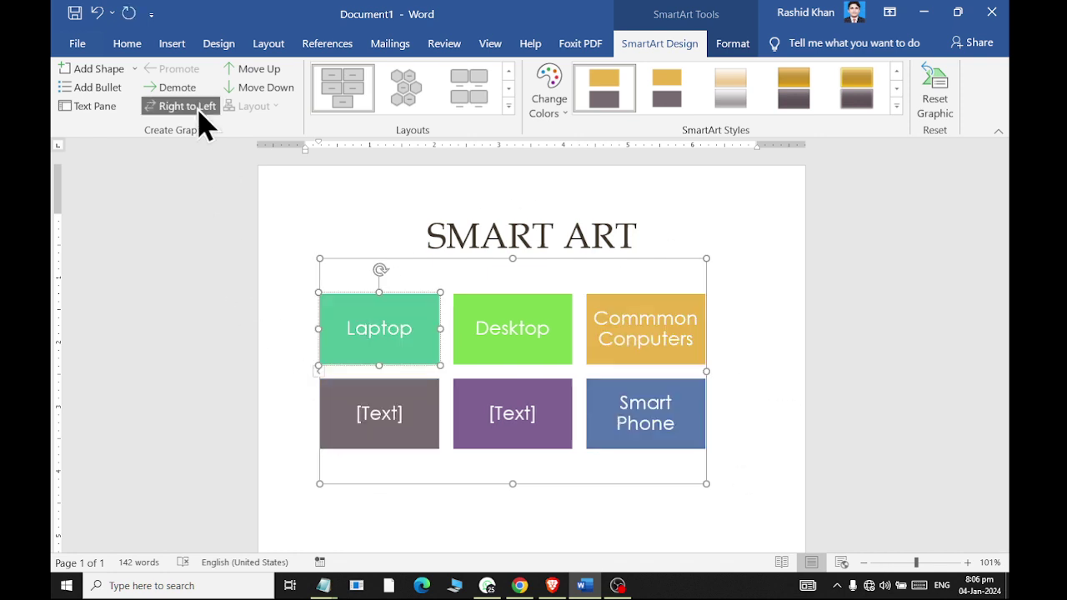
{"action": "left_click", "coordinate": [200, 112]}
{"action": "left_click", "coordinate": [200, 112]}
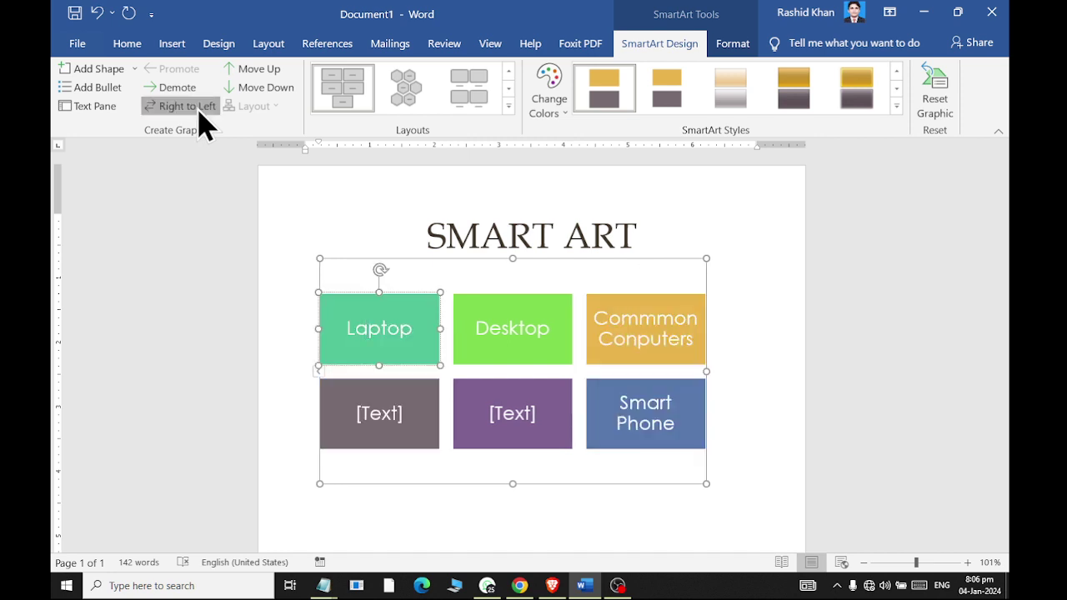
{"action": "left_click", "coordinate": [200, 111]}
{"action": "left_click", "coordinate": [198, 111]}
{"action": "left_click", "coordinate": [198, 111]}
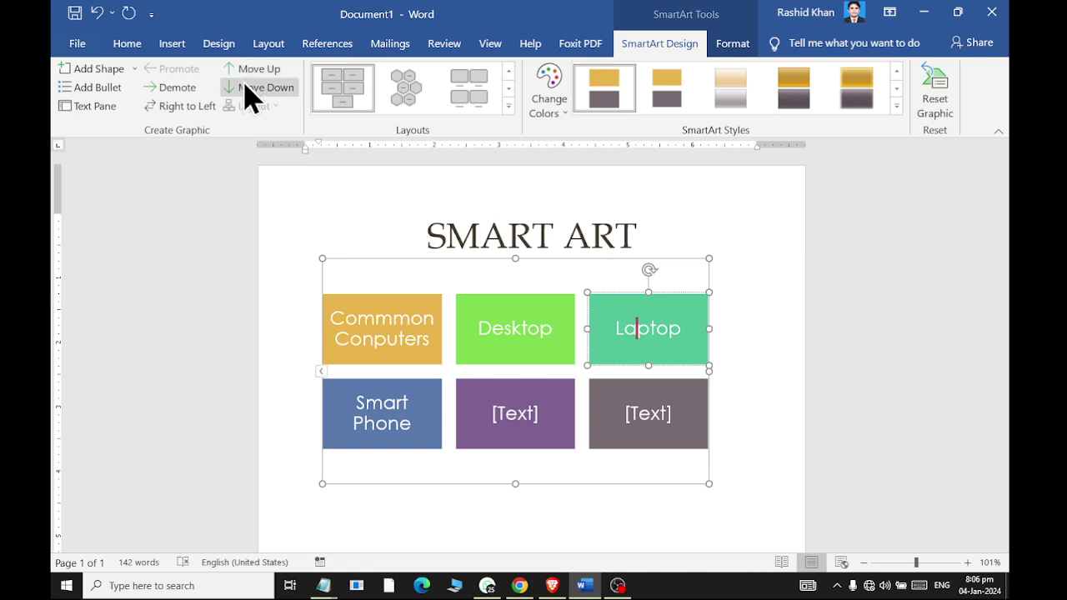
Move Commmon Computers down three places and back up three with Move Down/Move Up.
{"action": "left_click", "coordinate": [422, 358]}
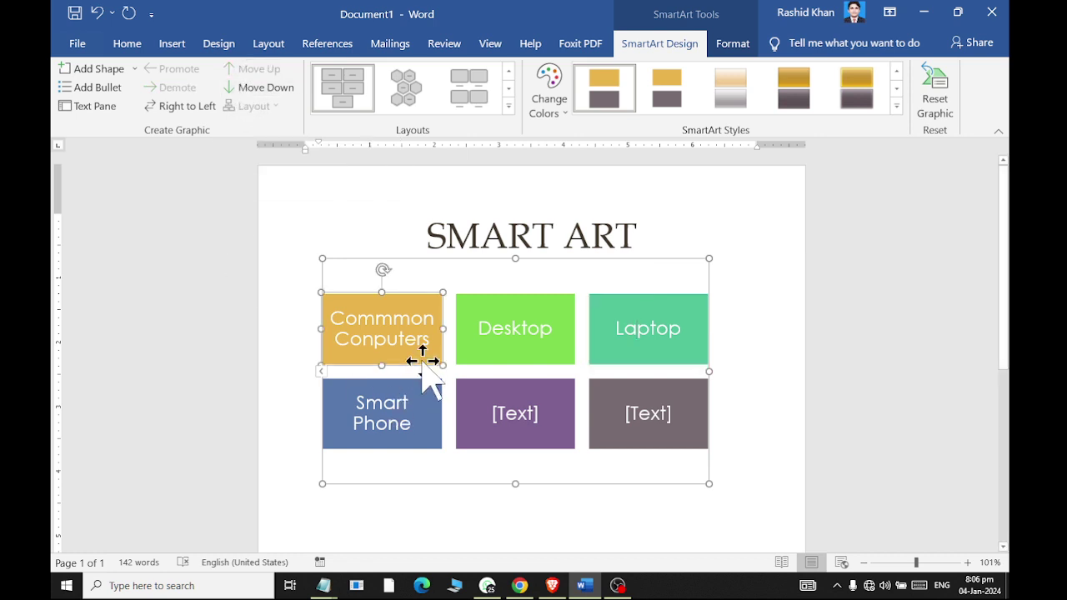
{"action": "left_click", "coordinate": [268, 93]}
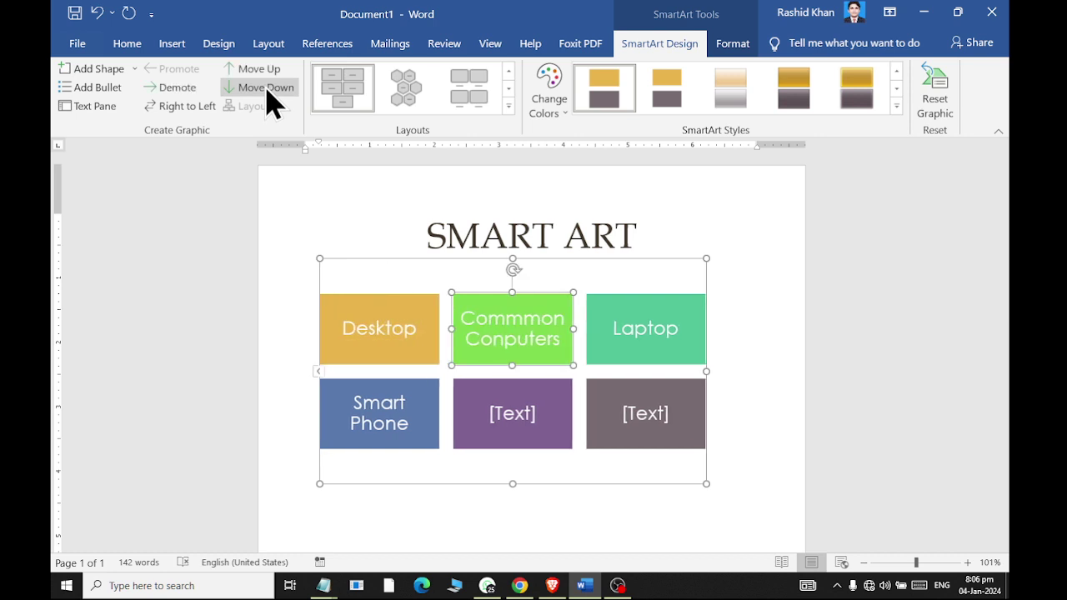
{"action": "left_click", "coordinate": [267, 94]}
{"action": "left_click", "coordinate": [268, 94]}
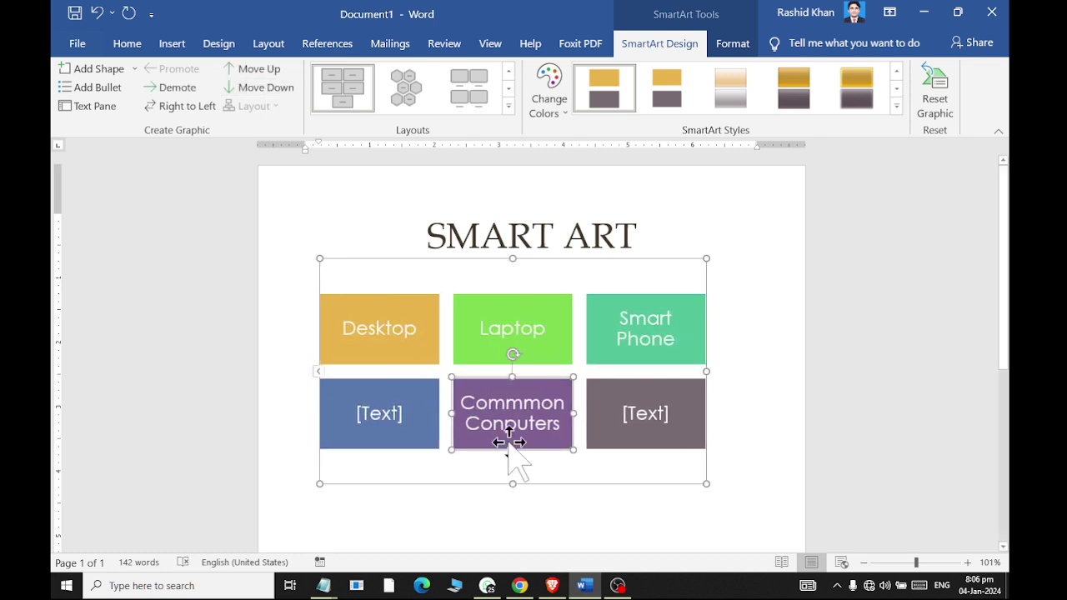
{"action": "left_click", "coordinate": [246, 77]}
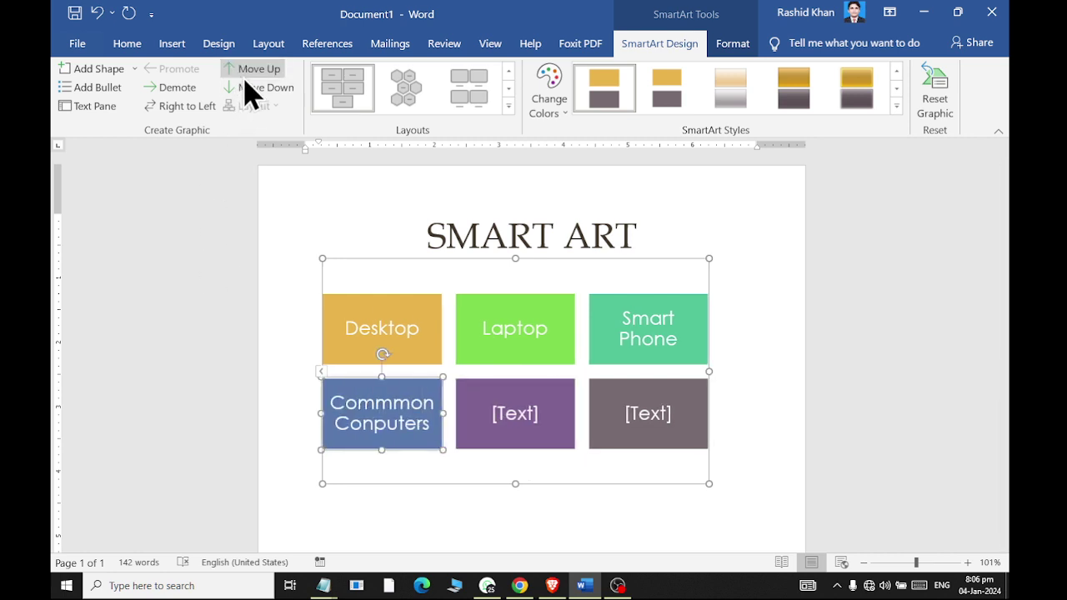
{"action": "left_click", "coordinate": [246, 77]}
{"action": "left_click", "coordinate": [246, 77]}
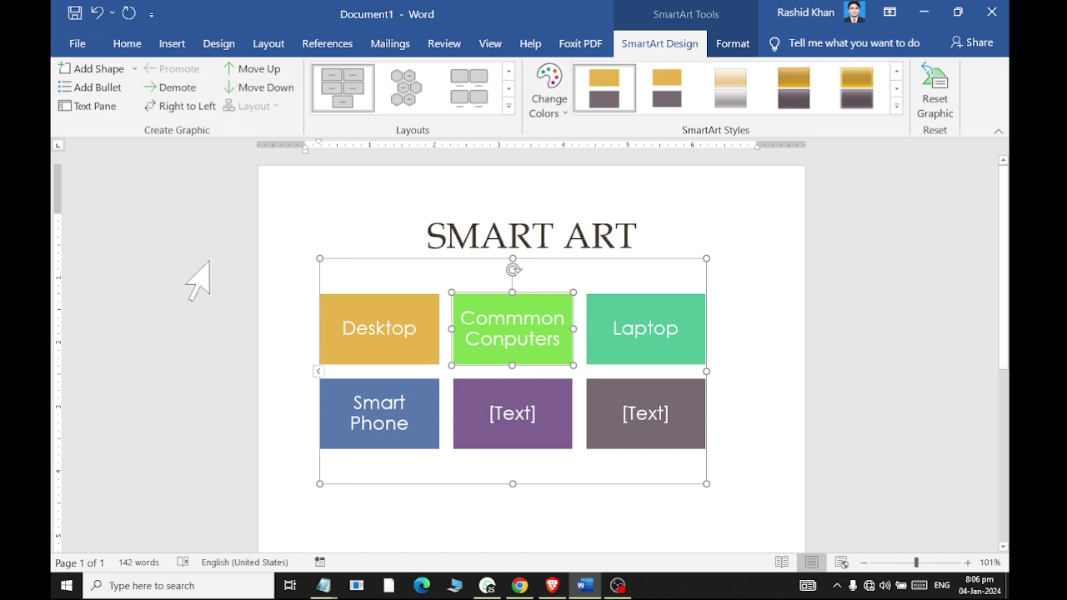
{"action": "left_click", "coordinate": [134, 70]}
Reselect the SmartArt and show its Text Pane from SmartArt Design.
{"action": "left_click", "coordinate": [755, 367]}
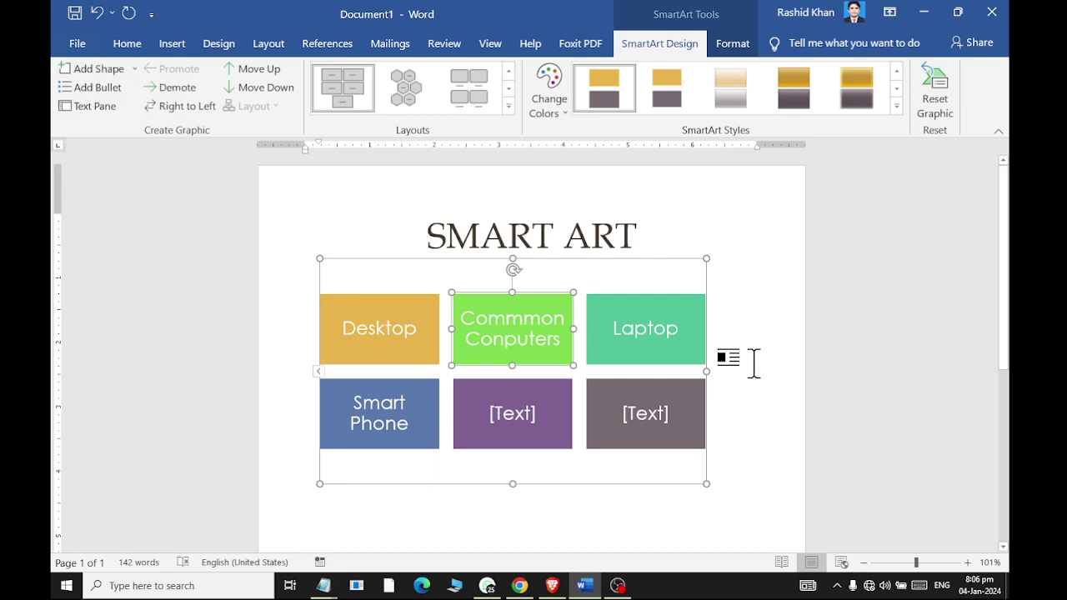
{"action": "left_click", "coordinate": [753, 363]}
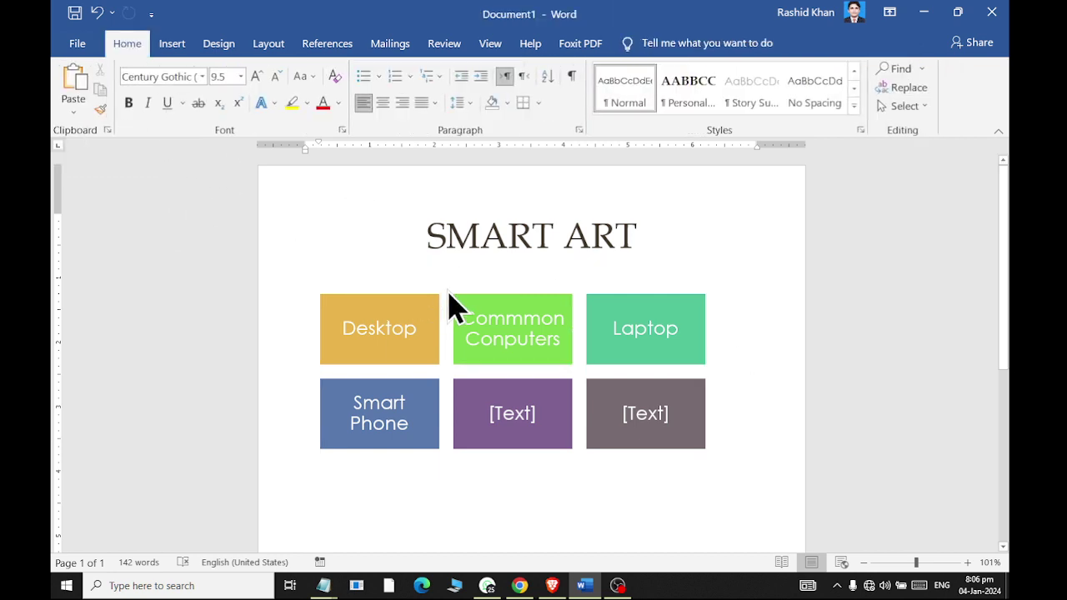
{"action": "left_click", "coordinate": [445, 288]}
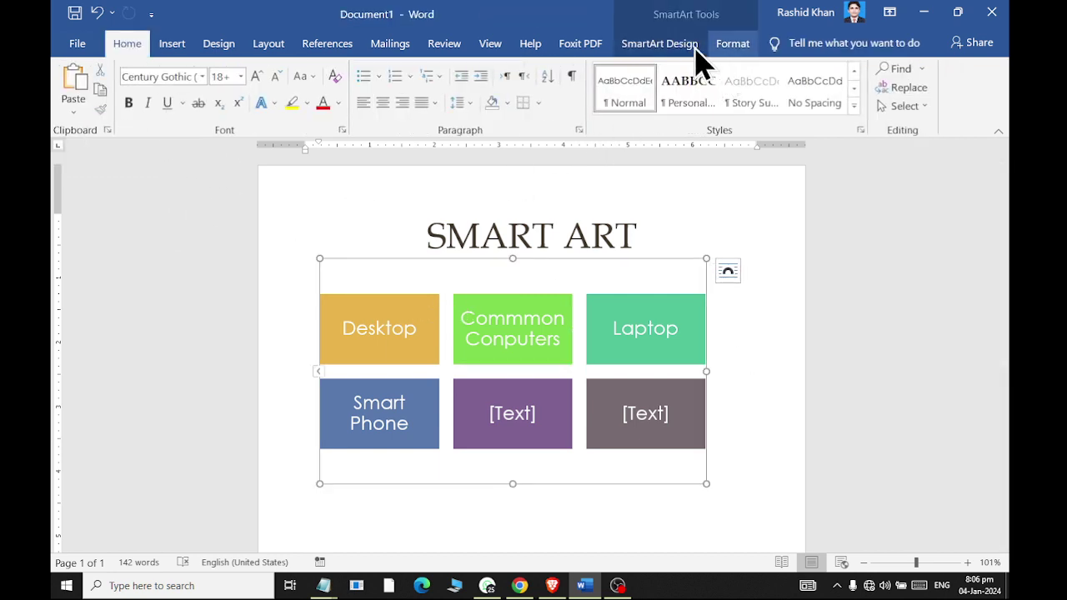
{"action": "left_click", "coordinate": [667, 43]}
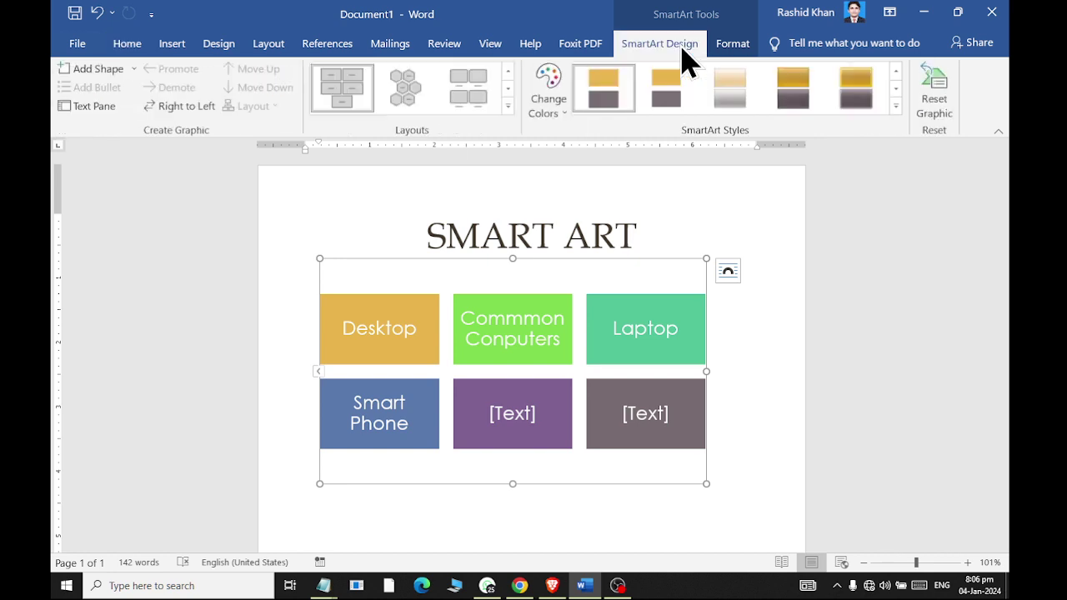
{"action": "left_click", "coordinate": [87, 108]}
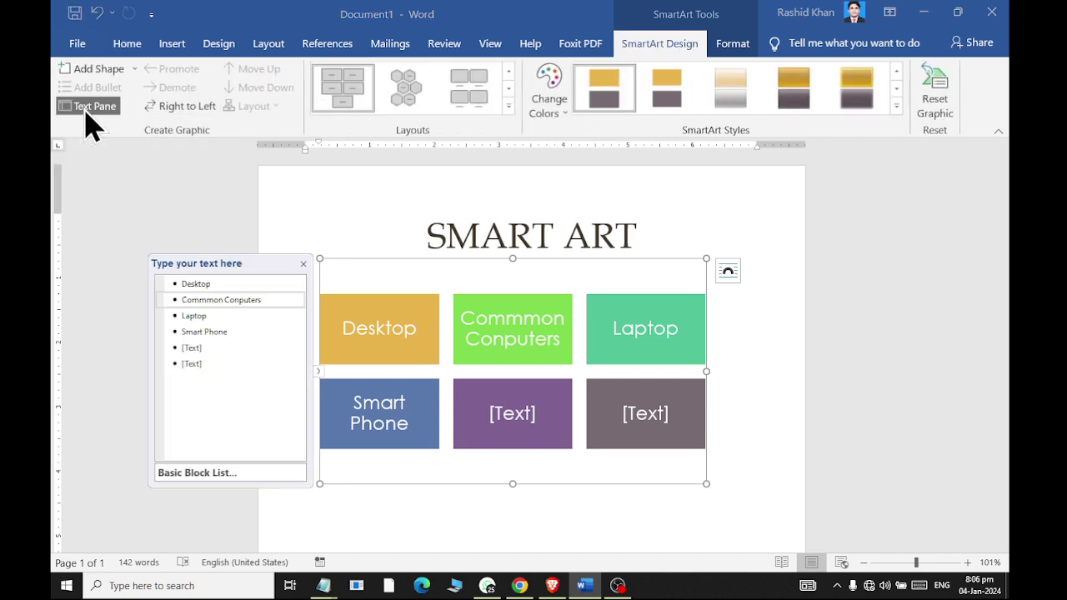
Delete the outline bullets from the last one up, leaving one empty box.
{"action": "left_click", "coordinate": [232, 375]}
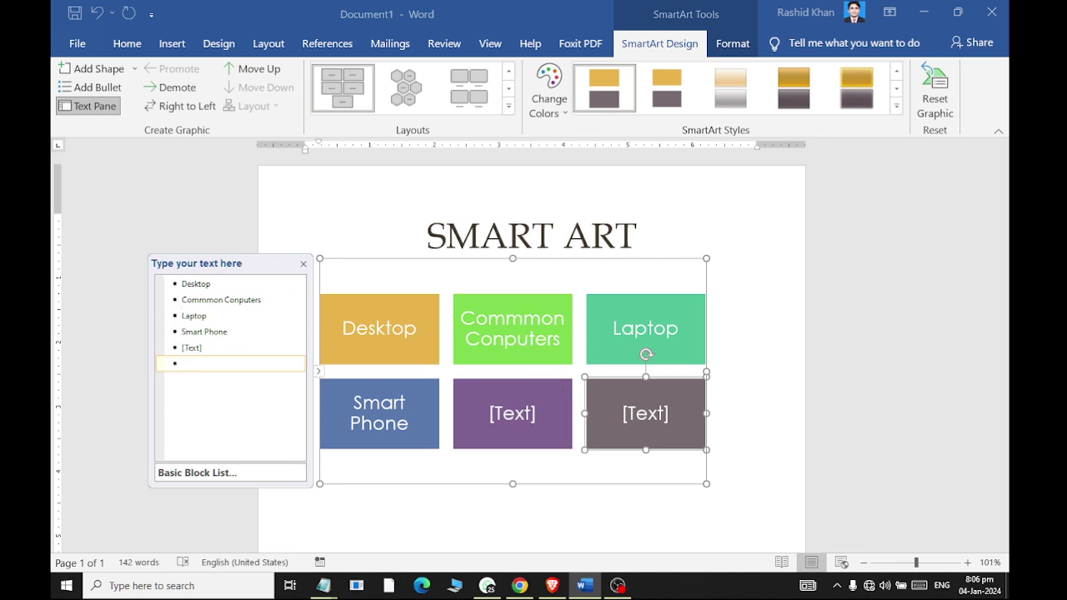
{"action": "key", "text": "BackSpace"}
{"action": "key", "text": "BackSpace"}
{"action": "key", "text": "BackSpace"}
{"action": "key", "text": "BackSpace"}
{"action": "key", "text": "BackSpace"}
{"action": "key", "text": "BackSpace"}
{"action": "key", "text": "BackSpace"}
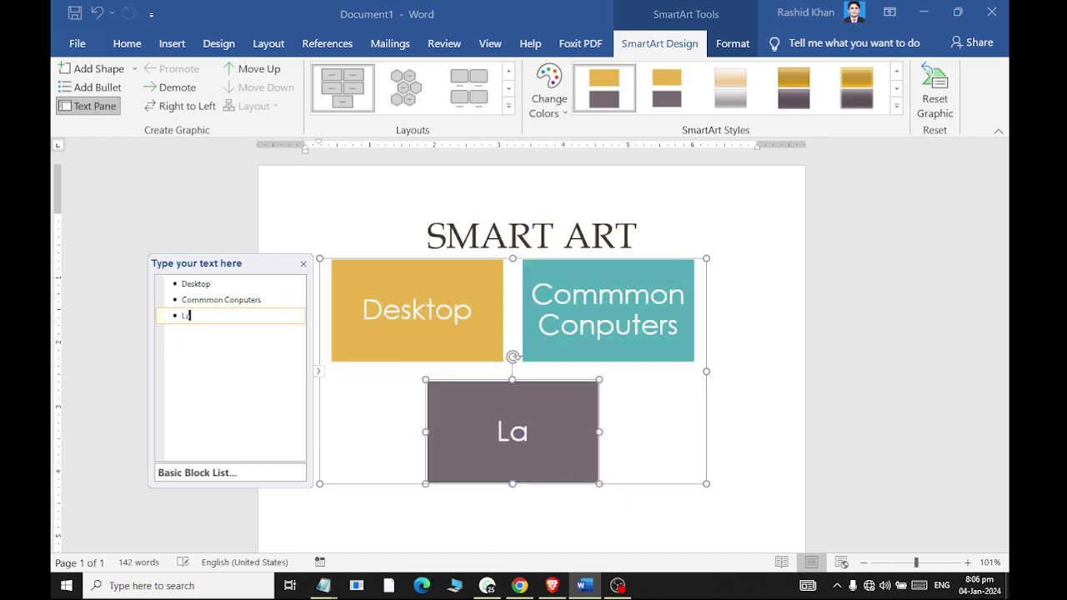
{"action": "key", "text": "BackSpace"}
{"action": "key", "text": "BackSpace"}
{"action": "key", "text": "BackSpace"}
{"action": "key", "text": "BackSpace"}
{"action": "key", "text": "BackSpace"}
{"action": "key", "text": "BackSpace"}
{"action": "key", "text": "BackSpace"}
{"action": "key", "text": "BackSpace"}
{"action": "key", "text": "BackSpace"}
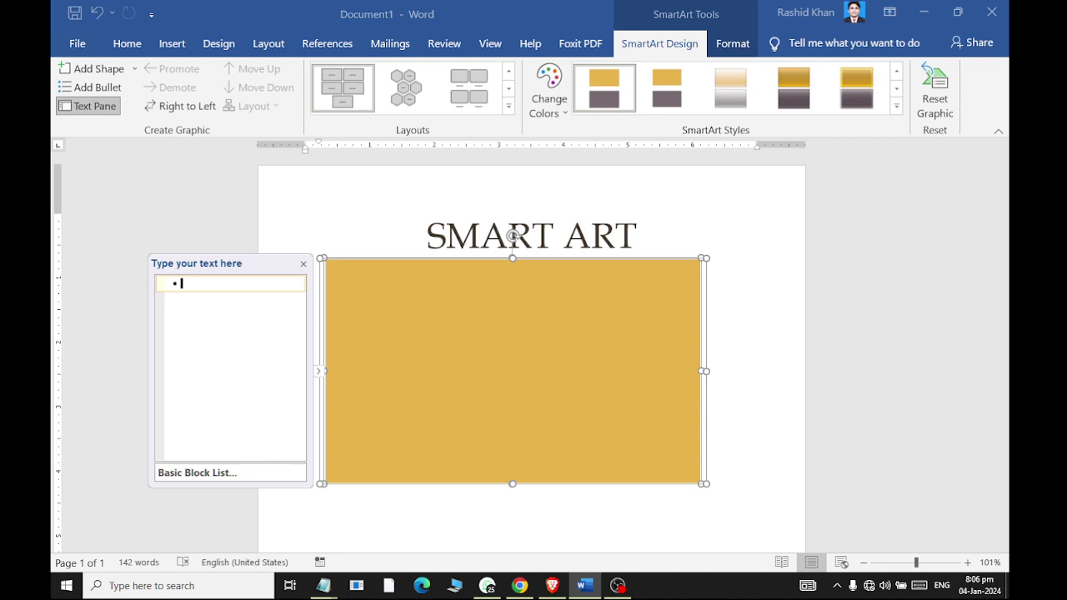
Enter Computer, Desktop, Laptop and Smart Phone as separate bullets in the Text Pane.
{"action": "type", "text": "Computer"}
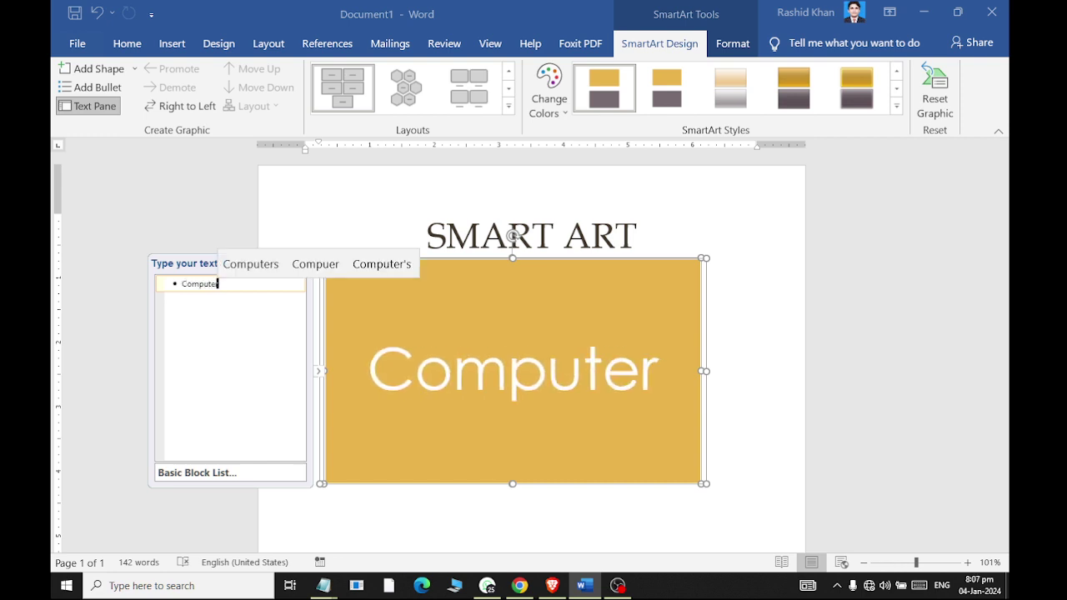
{"action": "key", "text": "Return"}
{"action": "type", "text": "De"}
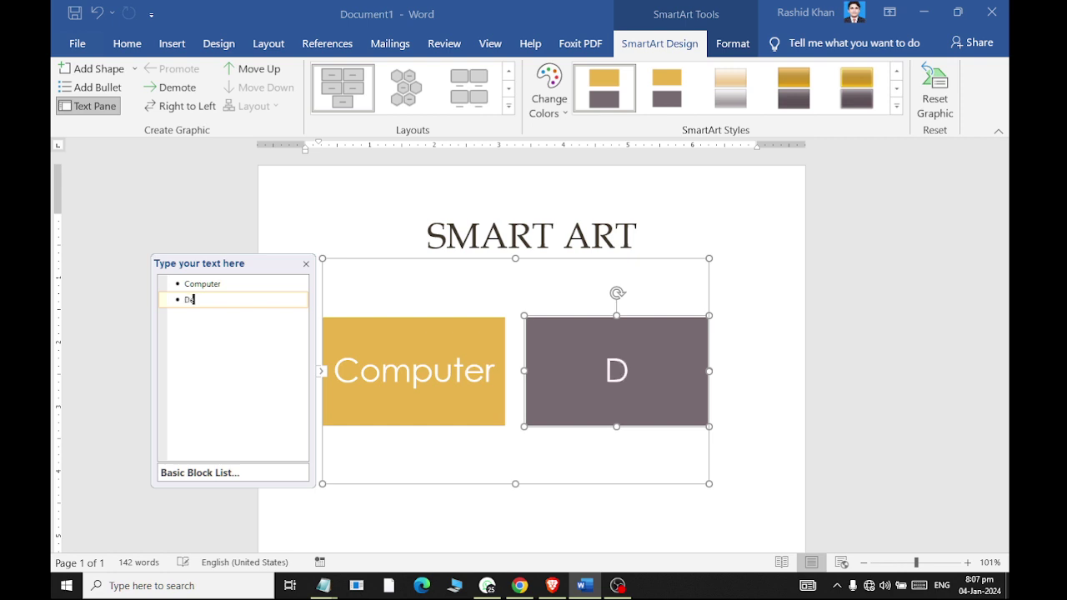
{"action": "type", "text": "sktop"}
{"action": "key", "text": "Return"}
{"action": "type", "text": "Laptop"}
{"action": "key", "text": "Return"}
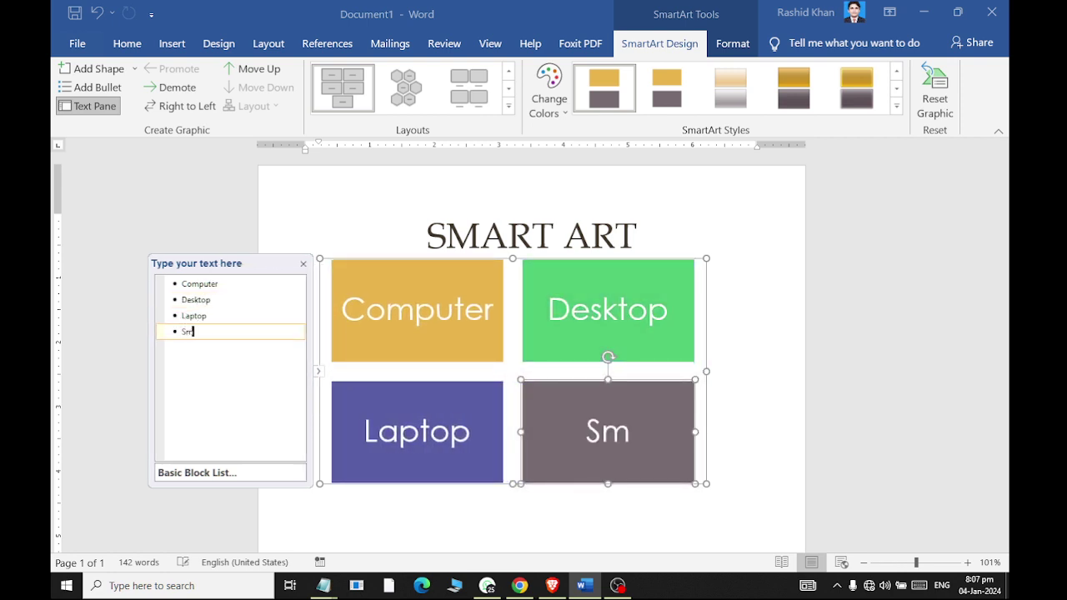
{"action": "type", "text": "art Phone"}
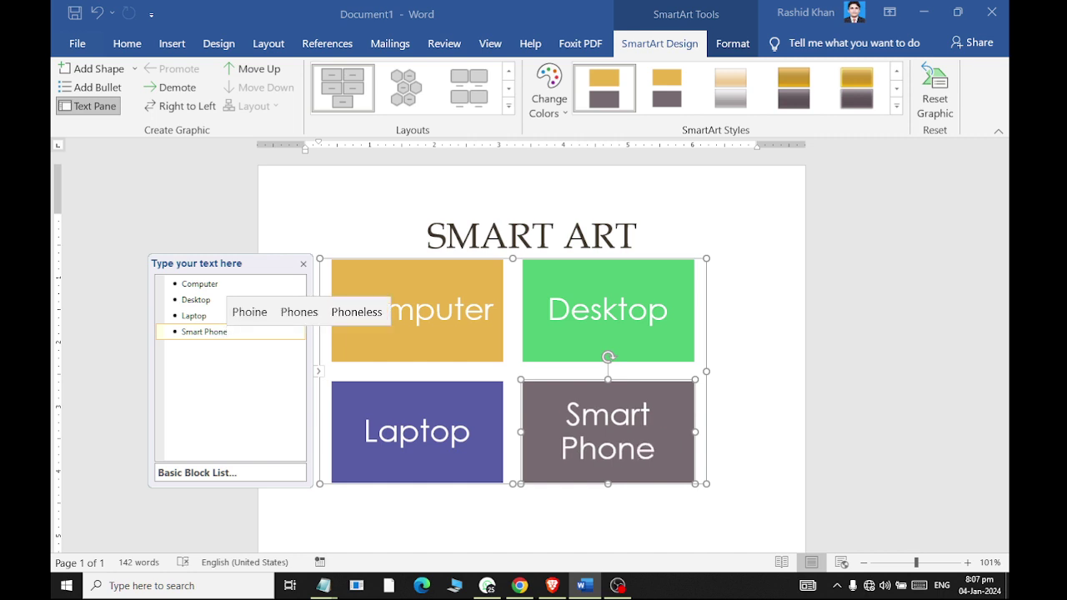
Remove the extra empty bullets after Smart Phone so only four items remain.
{"action": "key", "text": "Return"}
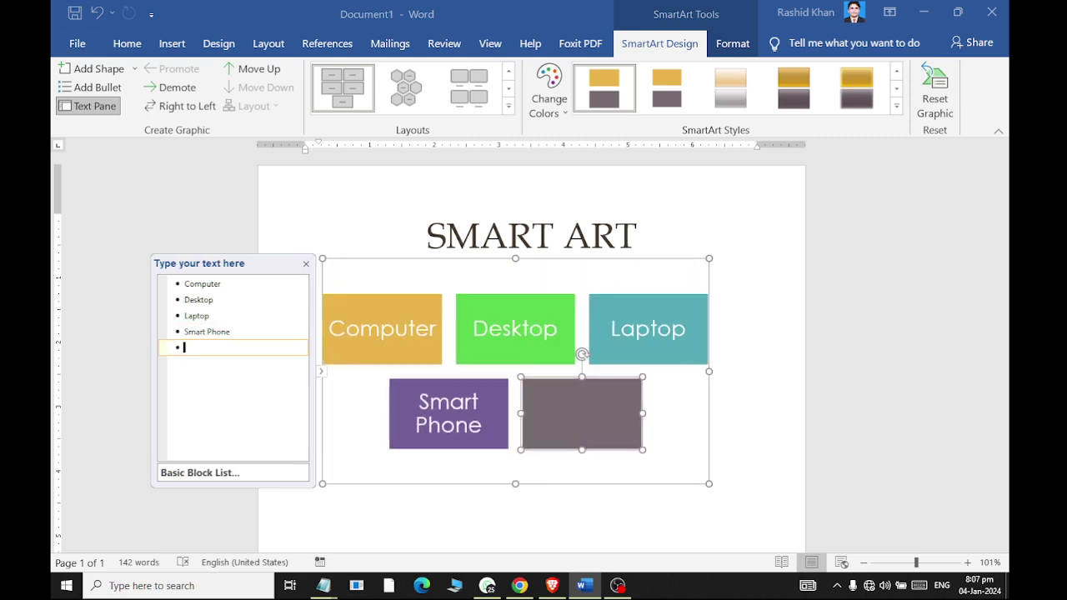
{"action": "key", "text": "BackSpace"}
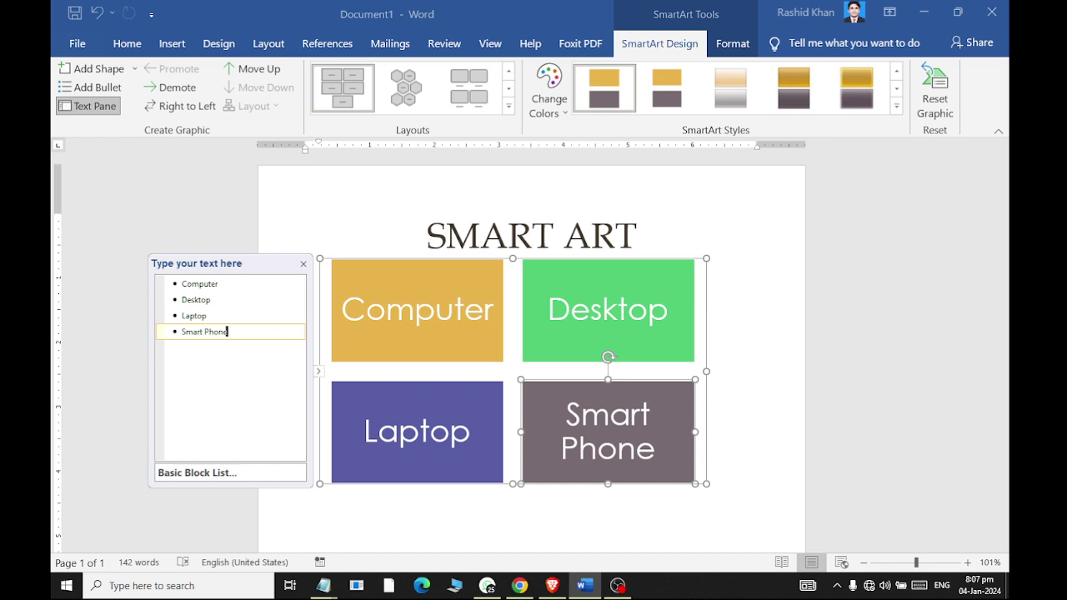
{"action": "type", "text": "\\"}
{"action": "key", "text": "BackSpace"}
{"action": "key", "text": "Return"}
{"action": "key", "text": "Return"}
{"action": "key", "text": "BackSpace"}
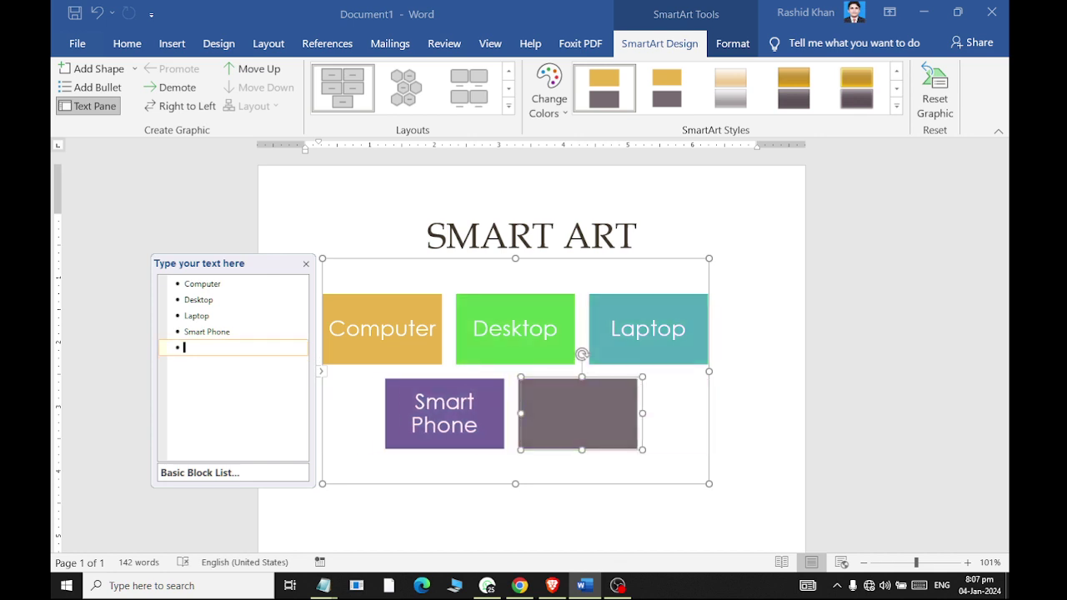
{"action": "key", "text": "BackSpace"}
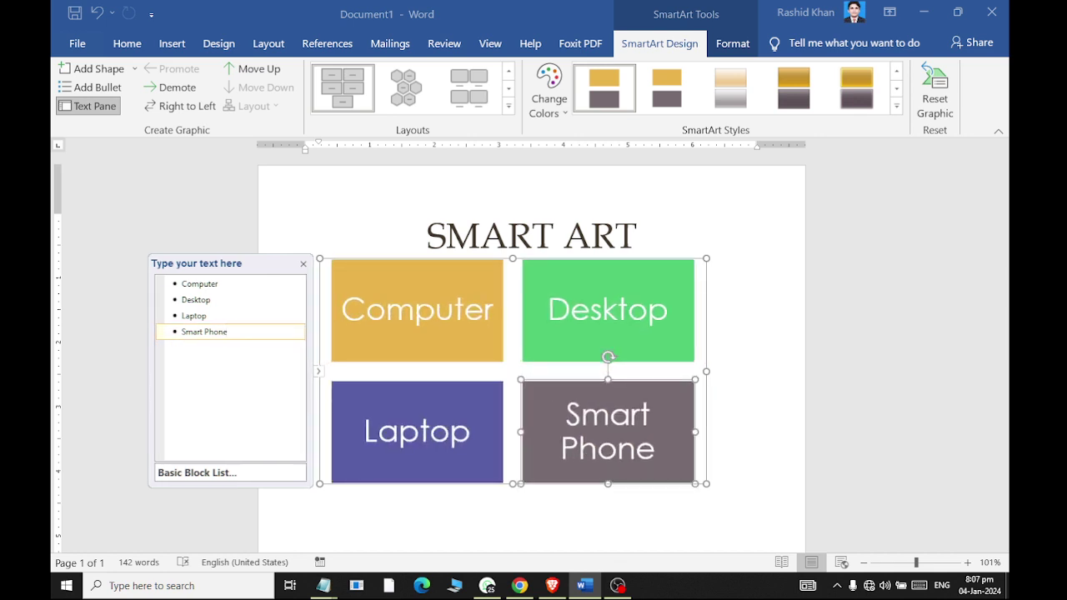
{"action": "left_click", "coordinate": [201, 316]}
Promote Smart Phone, Laptop and Desktop so each stands as its own top-level block beside Computer.
{"action": "left_click", "coordinate": [197, 300]}
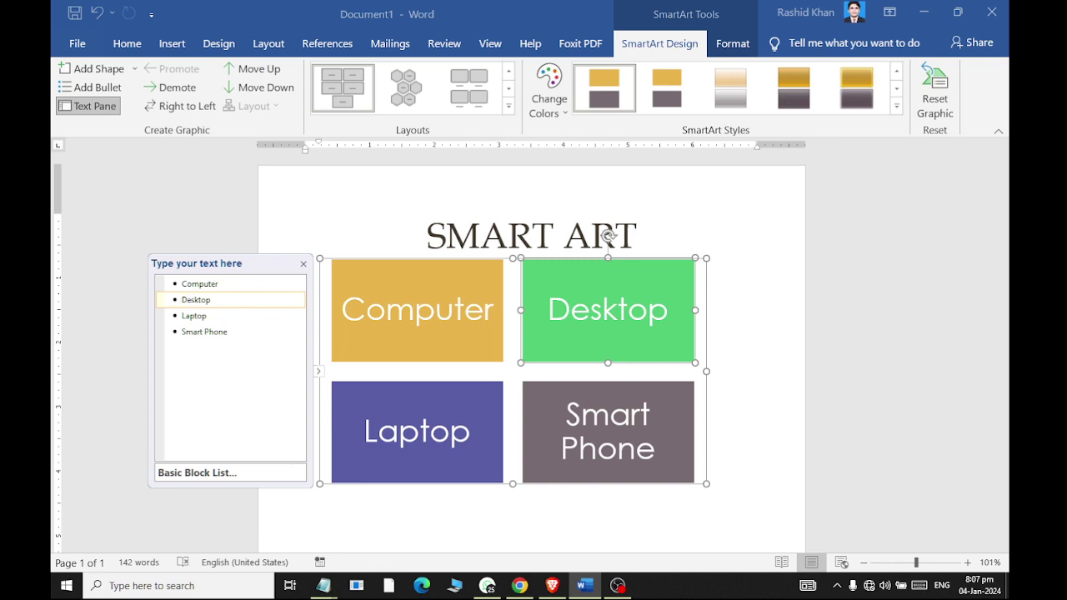
{"action": "key", "text": "Tab"}
{"action": "left_click", "coordinate": [197, 318]}
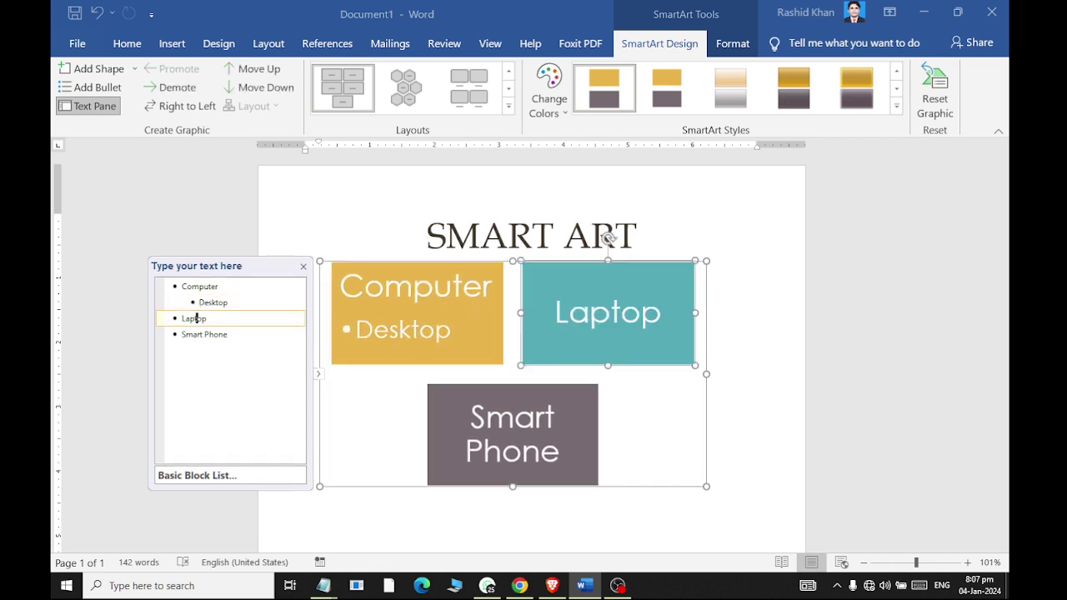
{"action": "key", "text": "Tab"}
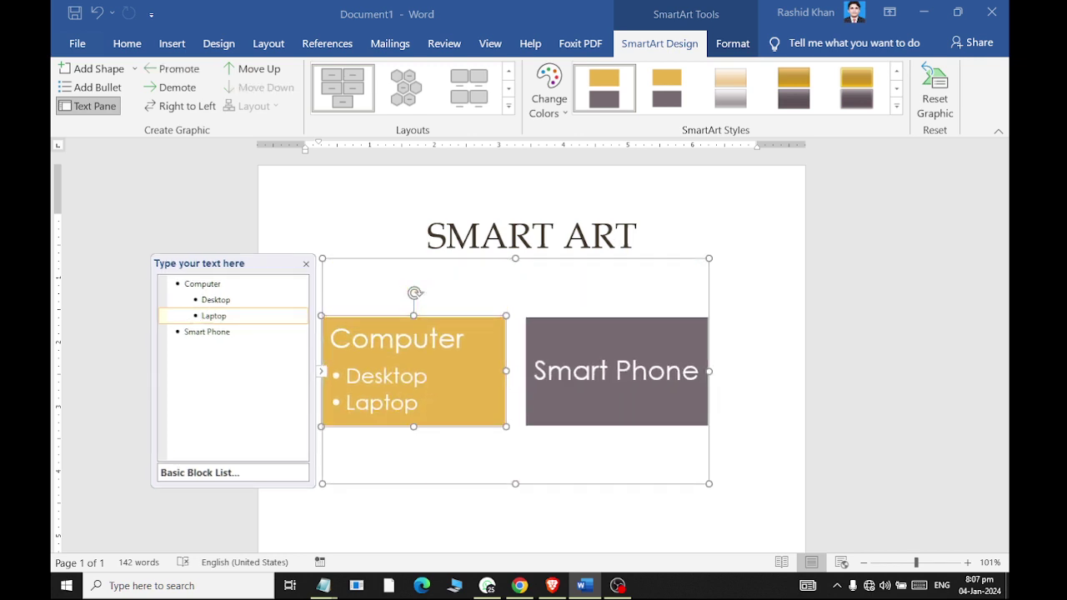
{"action": "left_click", "coordinate": [201, 332]}
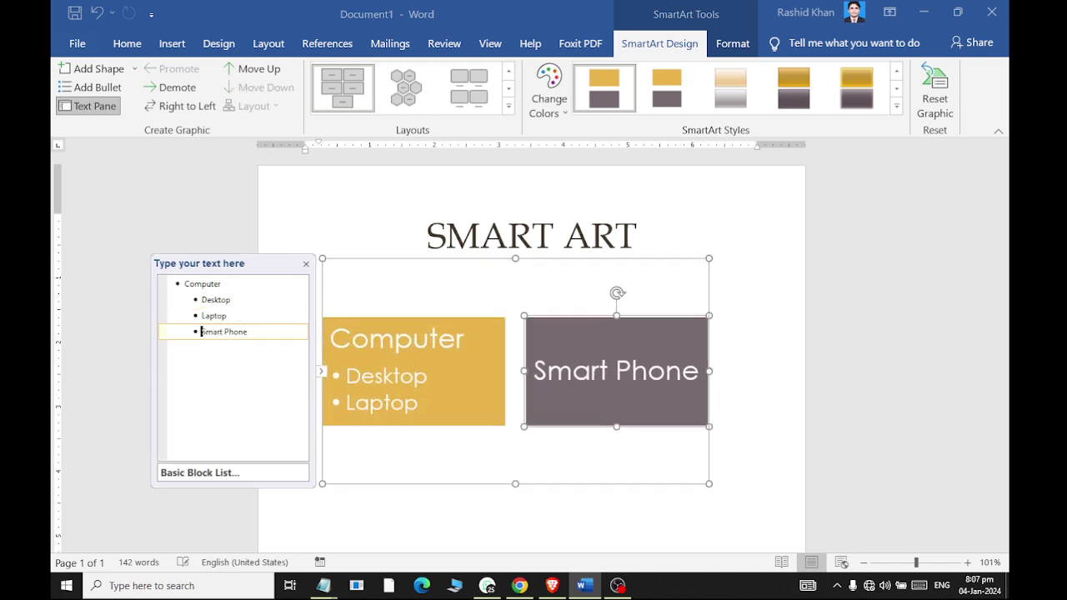
{"action": "key", "text": "Tab"}
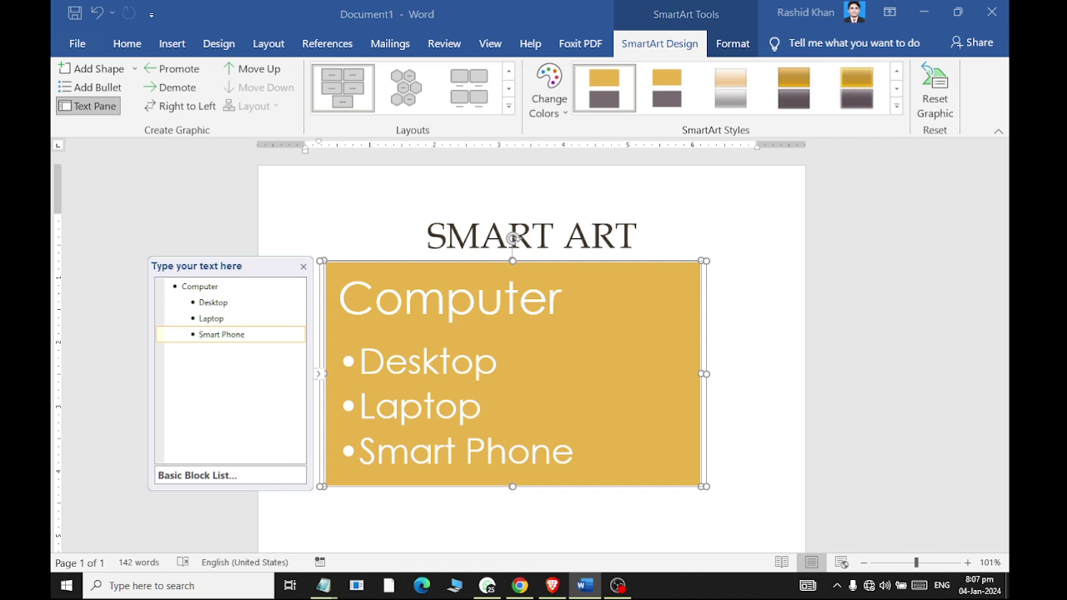
{"action": "key", "text": "shift+Tab"}
{"action": "left_click", "coordinate": [201, 316]}
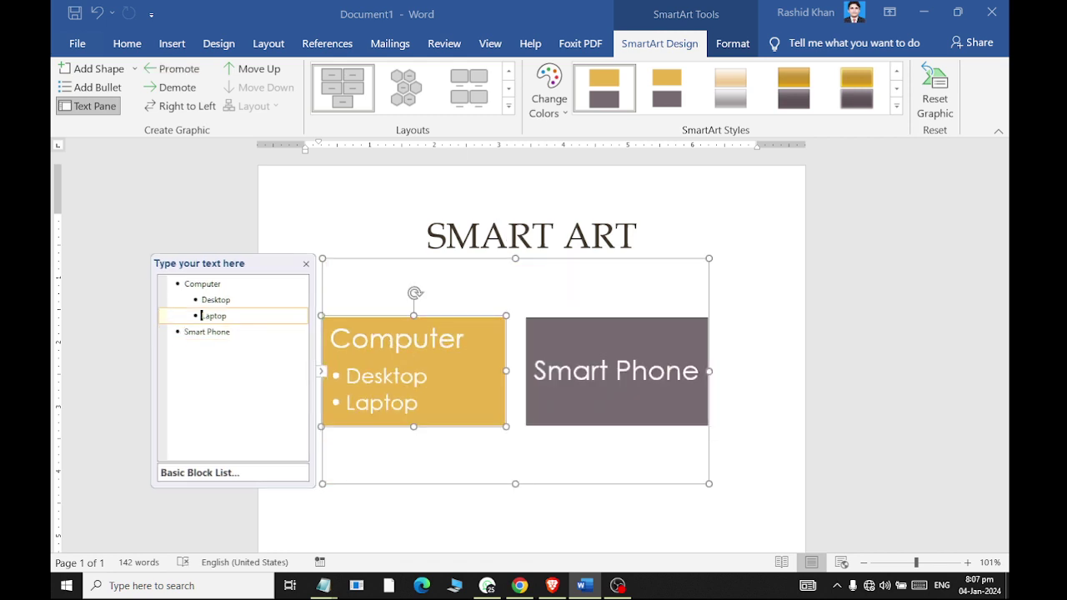
{"action": "key", "text": "shift+Tab"}
{"action": "key", "text": "Up"}
{"action": "key", "text": "shift+Tab"}
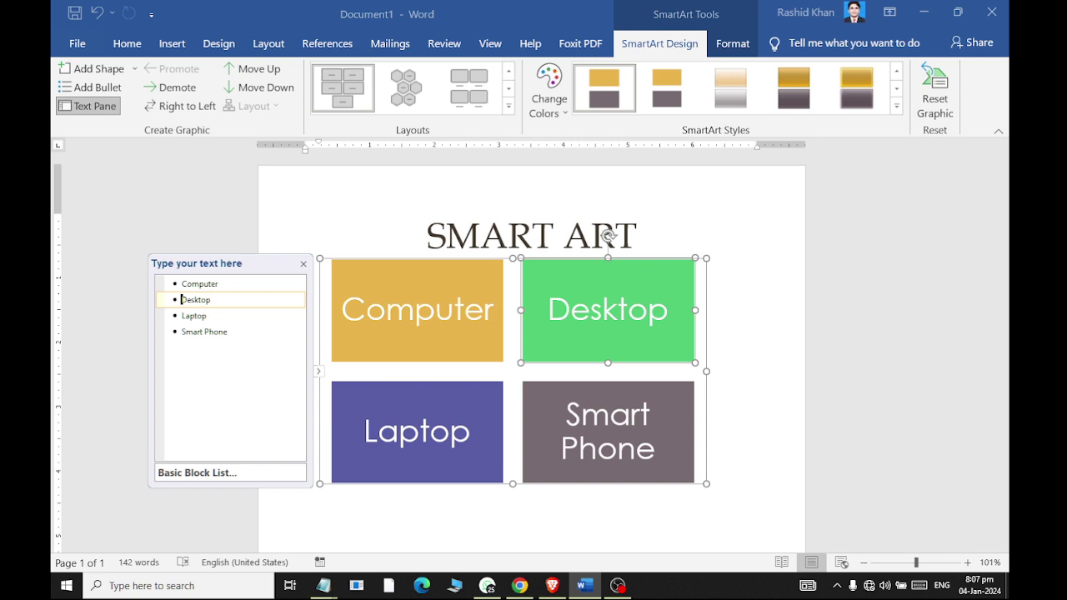
Delete the Desktop bullet and retype Desktop after Smart Phone.
{"action": "key", "text": "shift+Down"}
{"action": "key", "text": "shift+Down"}
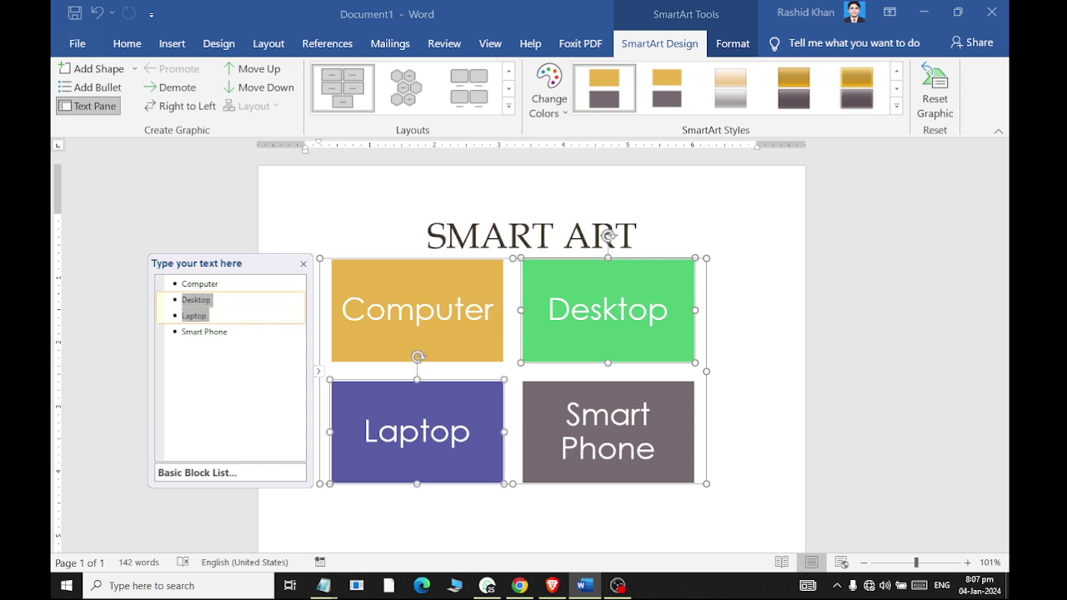
{"action": "left_click", "coordinate": [180, 299]}
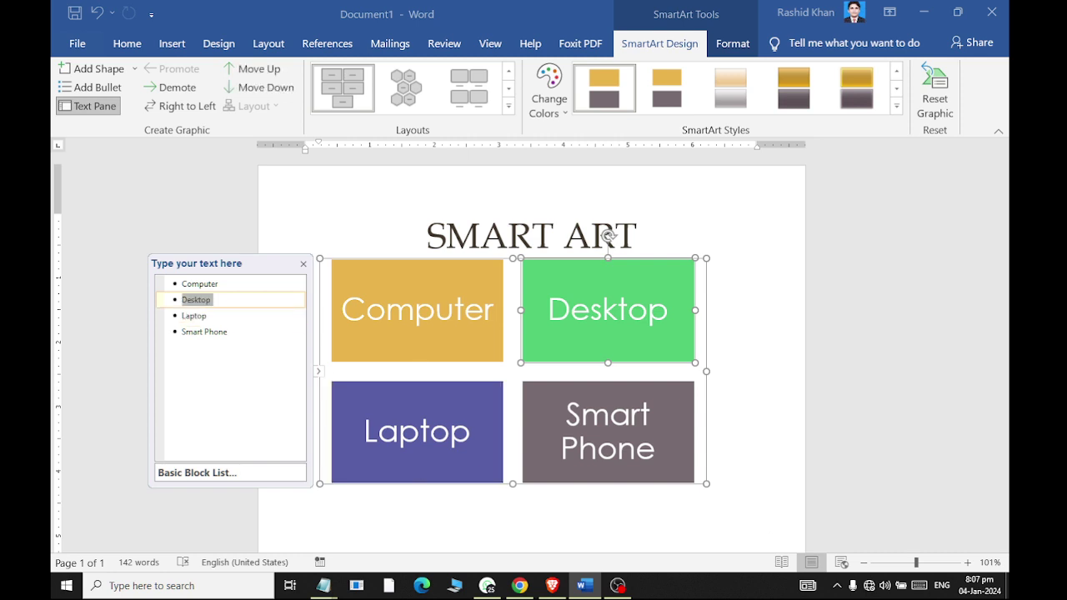
{"action": "key", "text": "Delete"}
{"action": "key", "text": "Delete"}
{"action": "key", "text": "Down"}
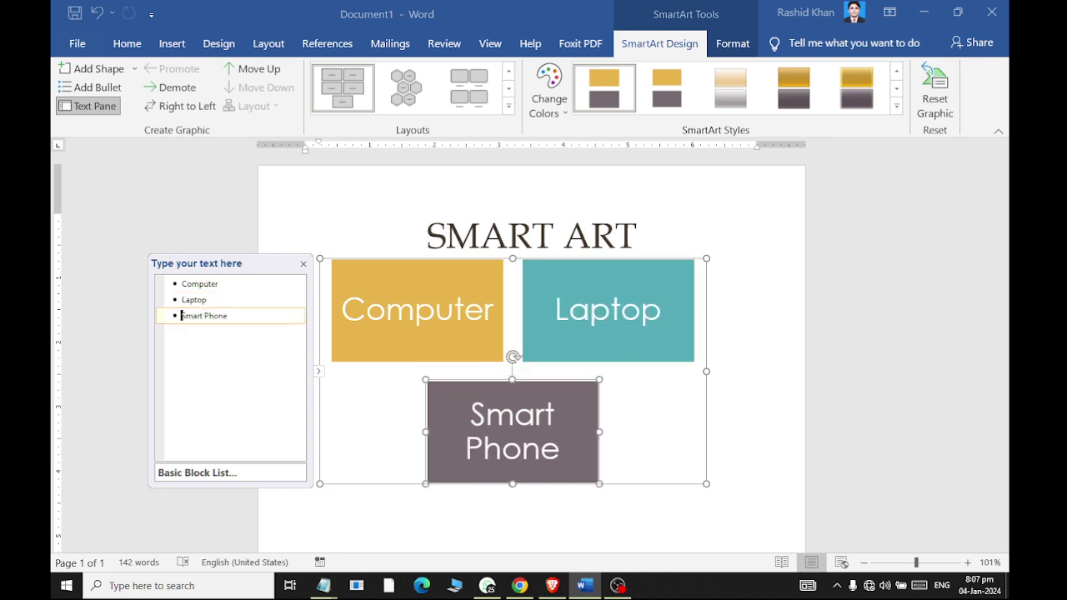
{"action": "key", "text": "Return"}
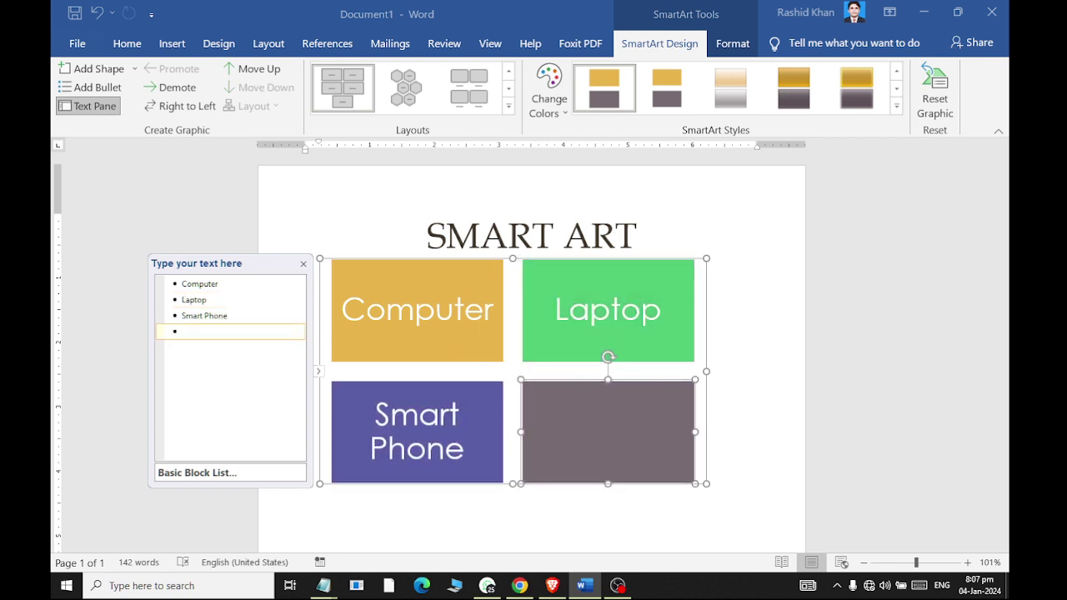
{"action": "type", "text": "Desktop"}
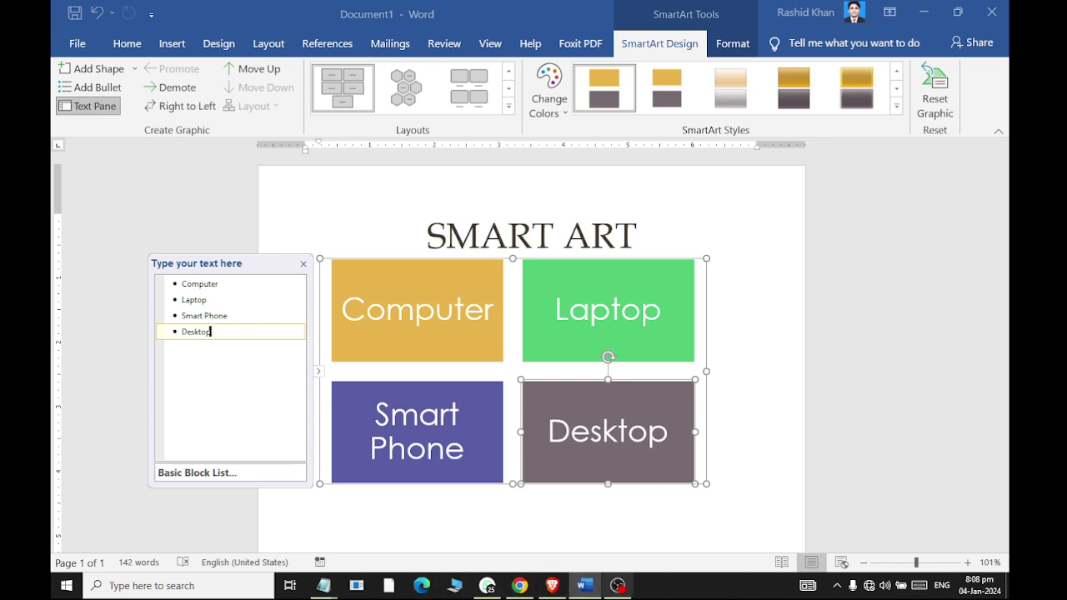
Move Laptop after Desktop and delete the leftover empty bullet.
{"action": "double_click", "coordinate": [193, 299]}
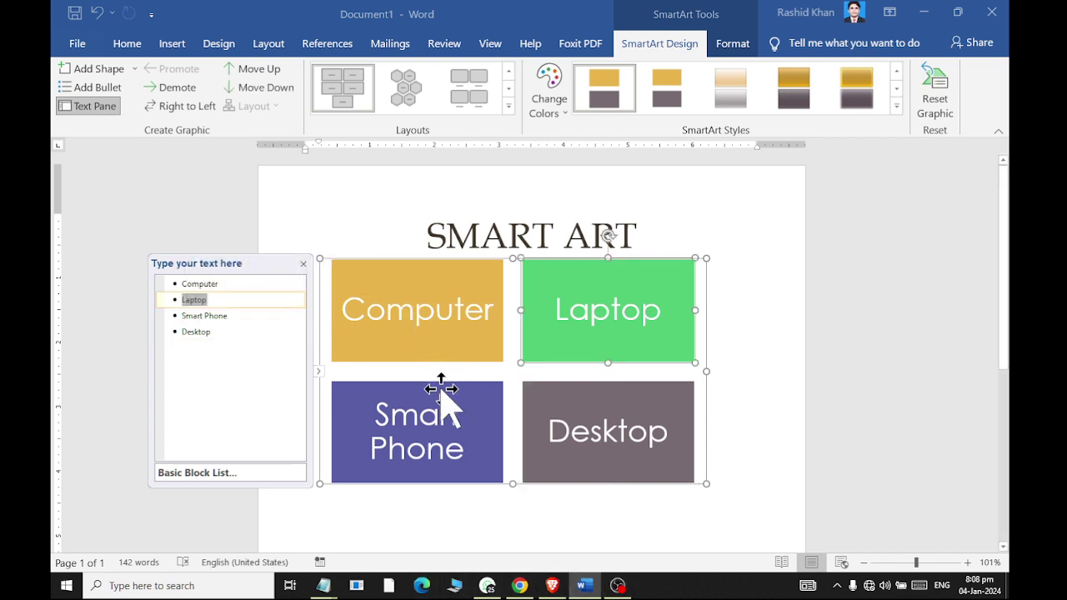
{"action": "left_click", "coordinate": [126, 43]}
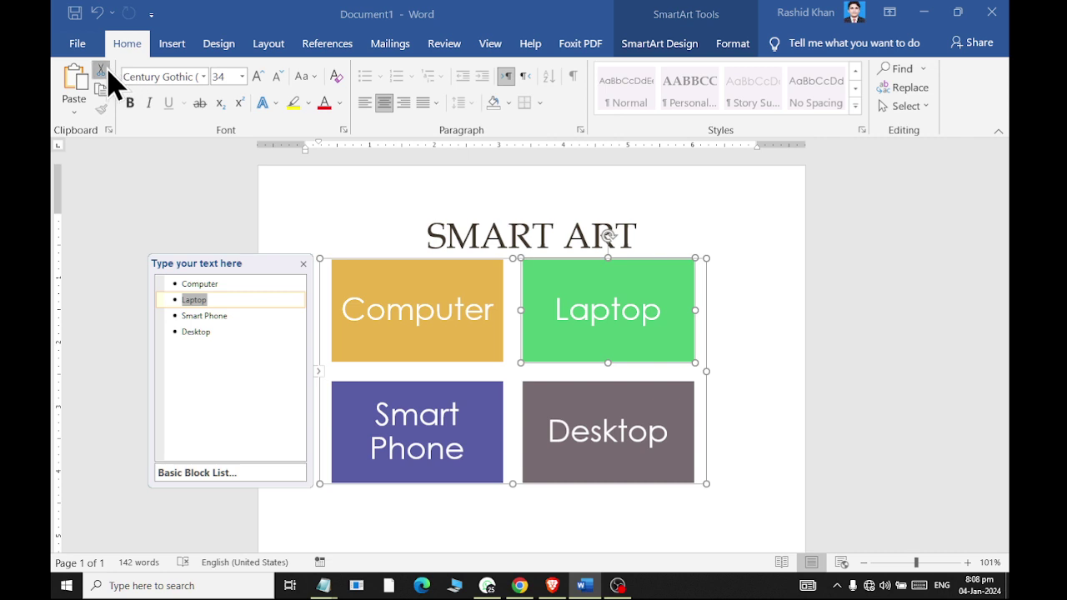
{"action": "key", "text": "Delete"}
{"action": "left_click", "coordinate": [219, 331]}
{"action": "key", "text": "Return"}
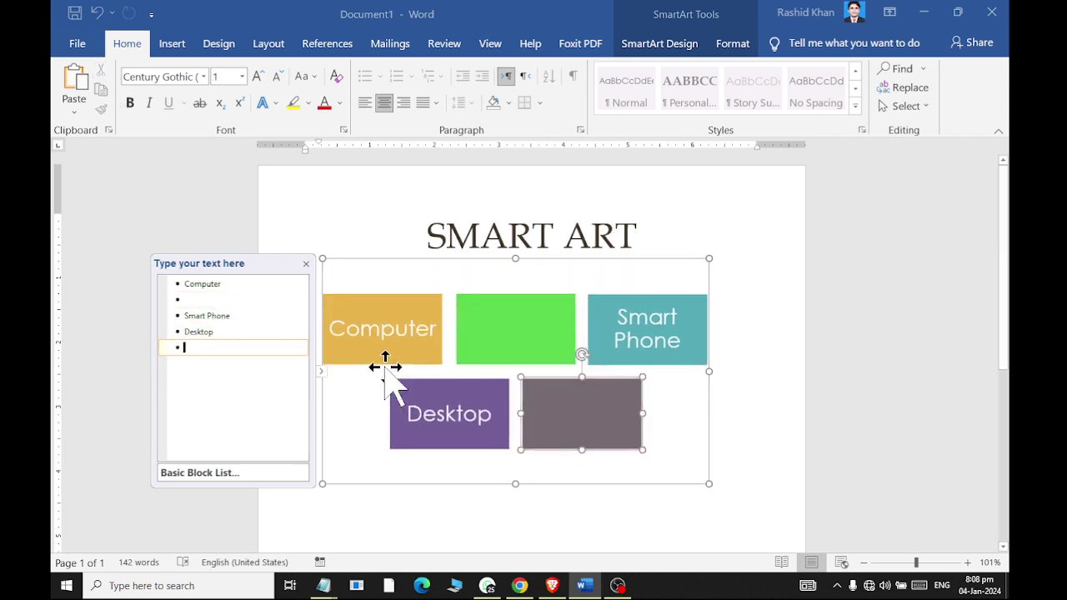
{"action": "type", "text": "Laptop"}
{"action": "left_click", "coordinate": [215, 298]}
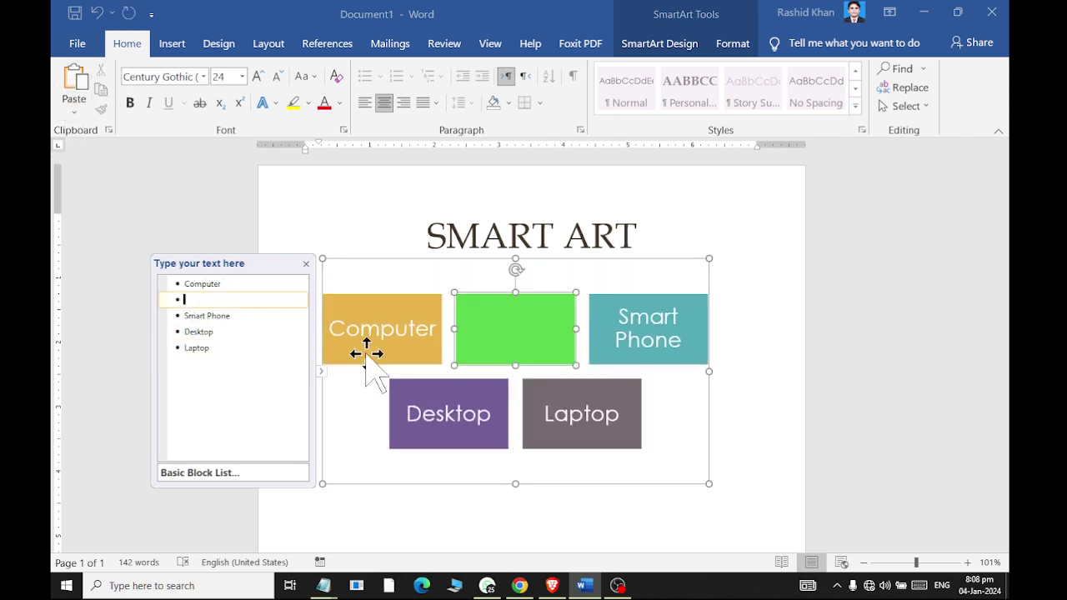
{"action": "key", "text": "BackSpace"}
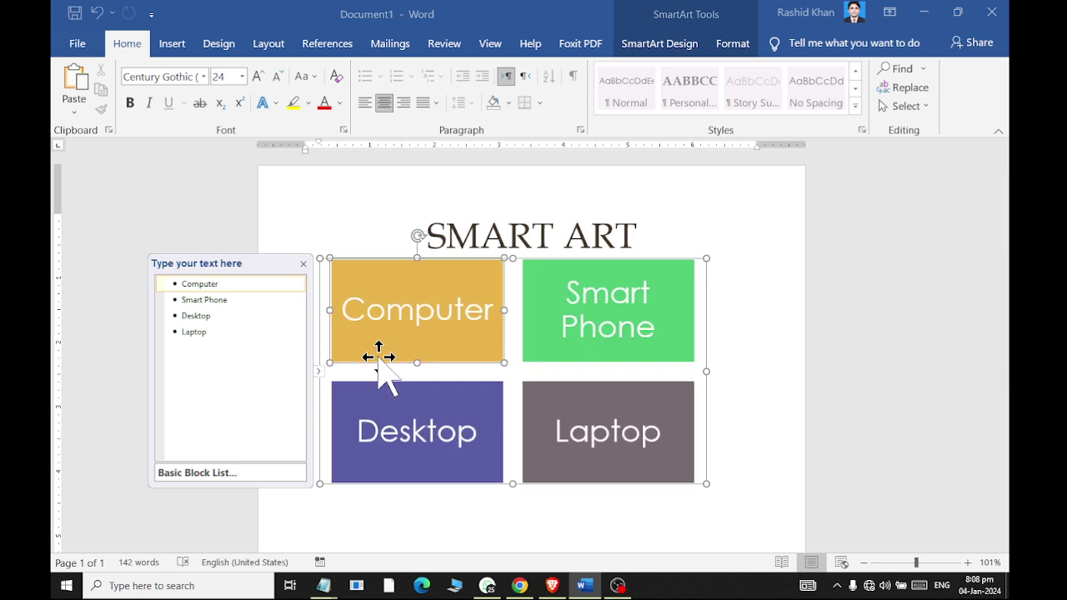
{"action": "left_click", "coordinate": [248, 334]}
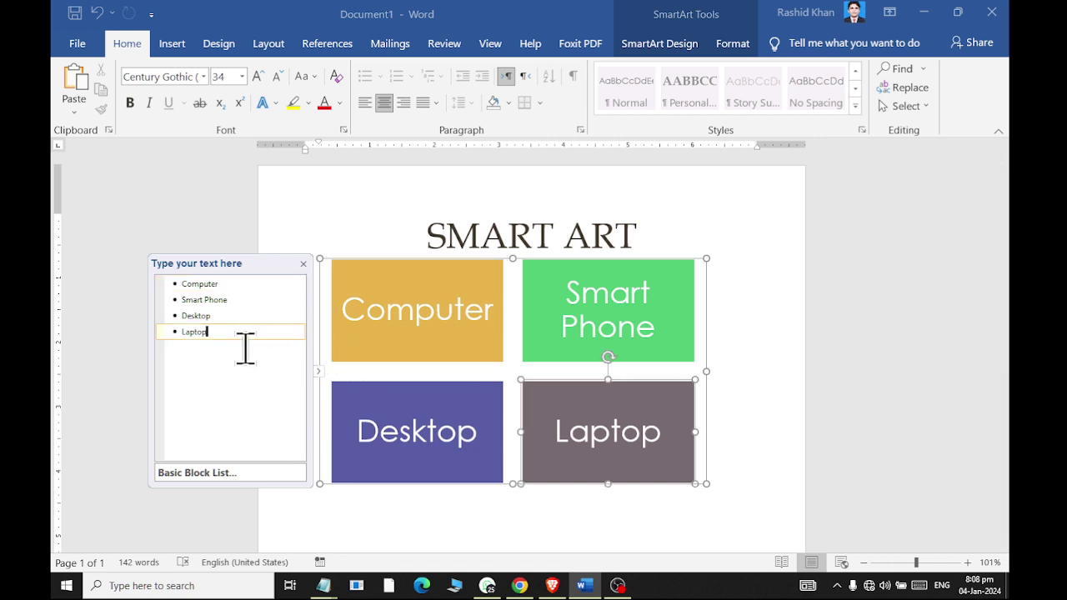
{"action": "left_click", "coordinate": [672, 52]}
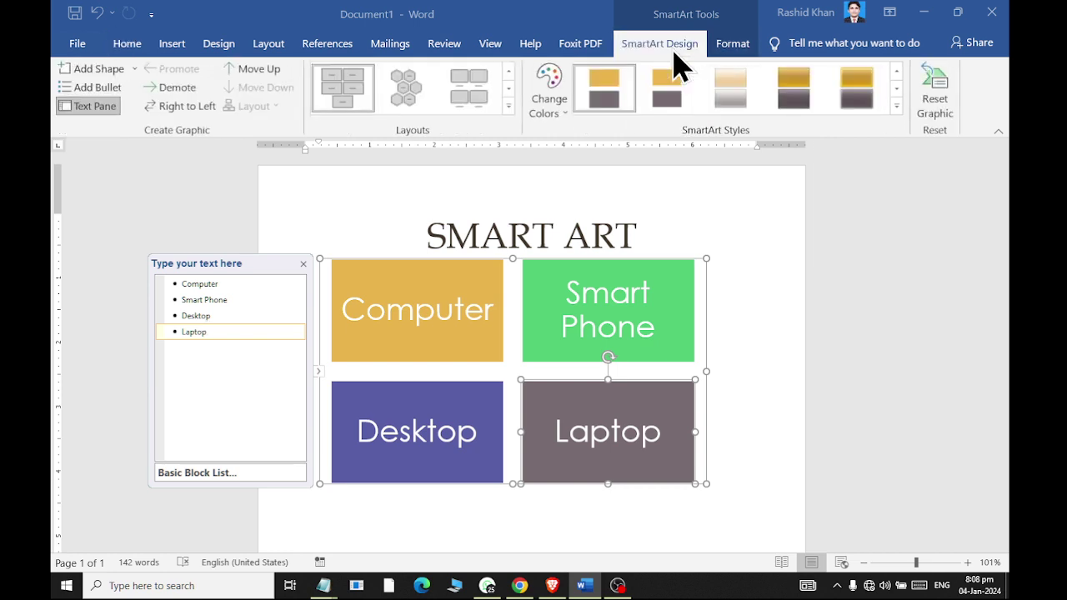
Switch the SmartArt layout to Picture Caption List from the Layouts gallery.
{"action": "left_click", "coordinate": [509, 107]}
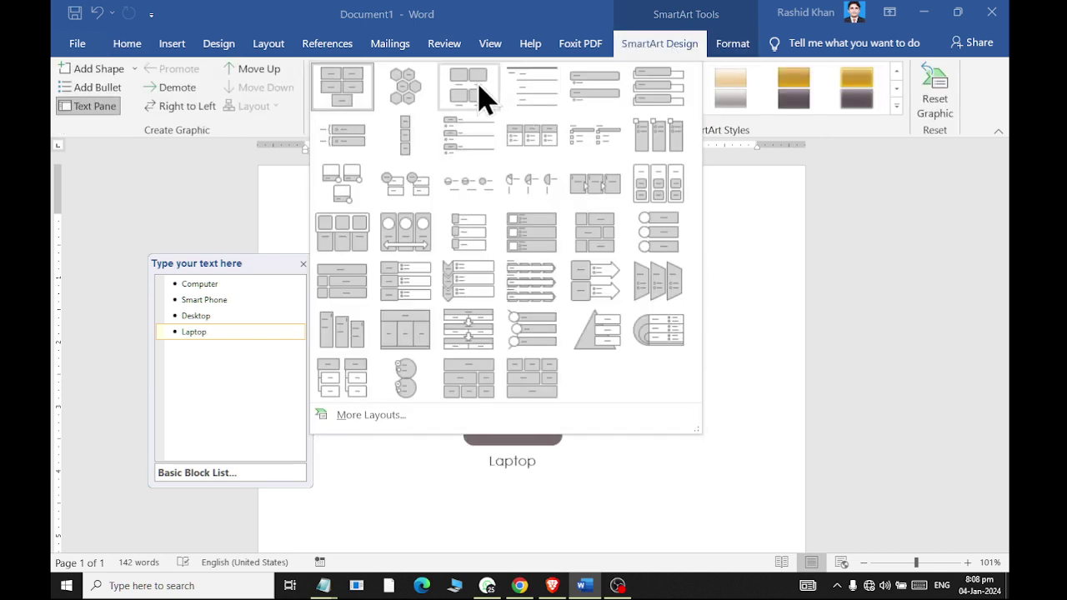
{"action": "left_click", "coordinate": [480, 91]}
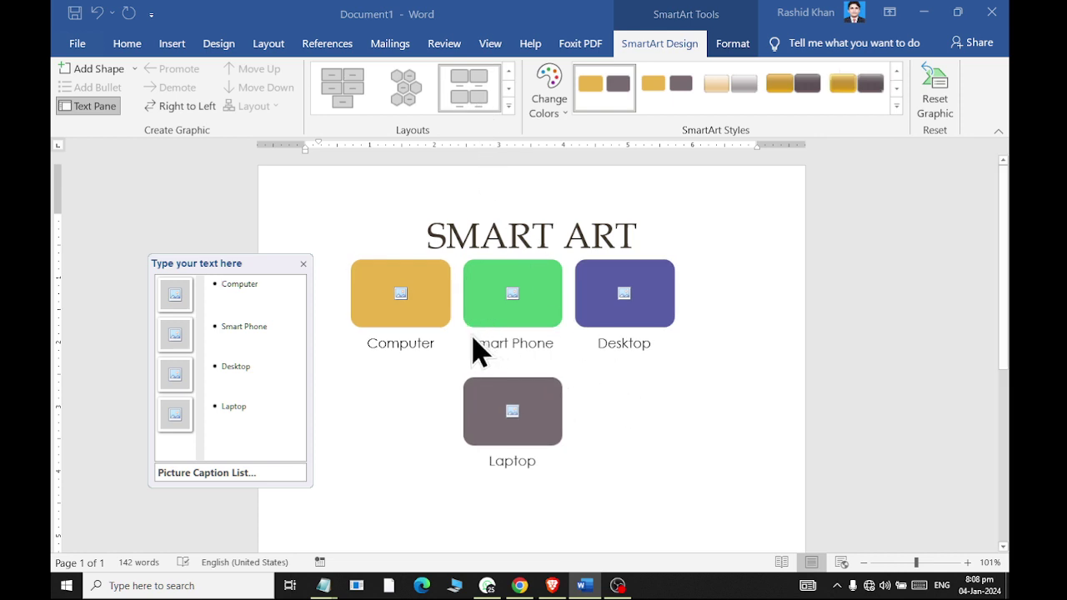
{"action": "left_click", "coordinate": [403, 313]}
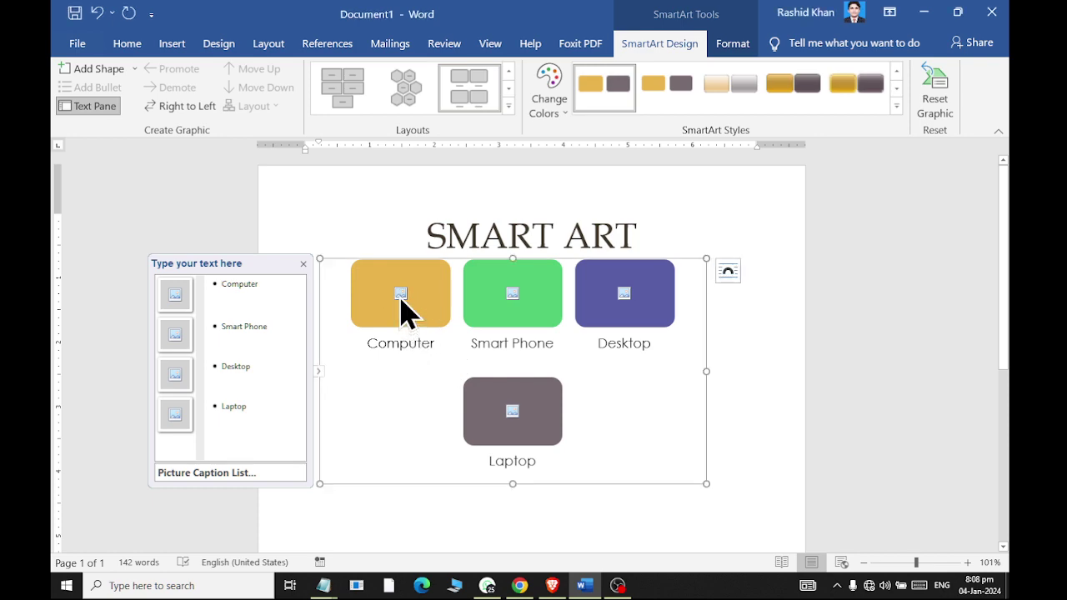
Insert OIG (3).jpeg from the Documents 'latest' folder into the Computer placeholder.
{"action": "left_click", "coordinate": [401, 295]}
{"action": "left_click", "coordinate": [400, 302]}
{"action": "left_click", "coordinate": [577, 328]}
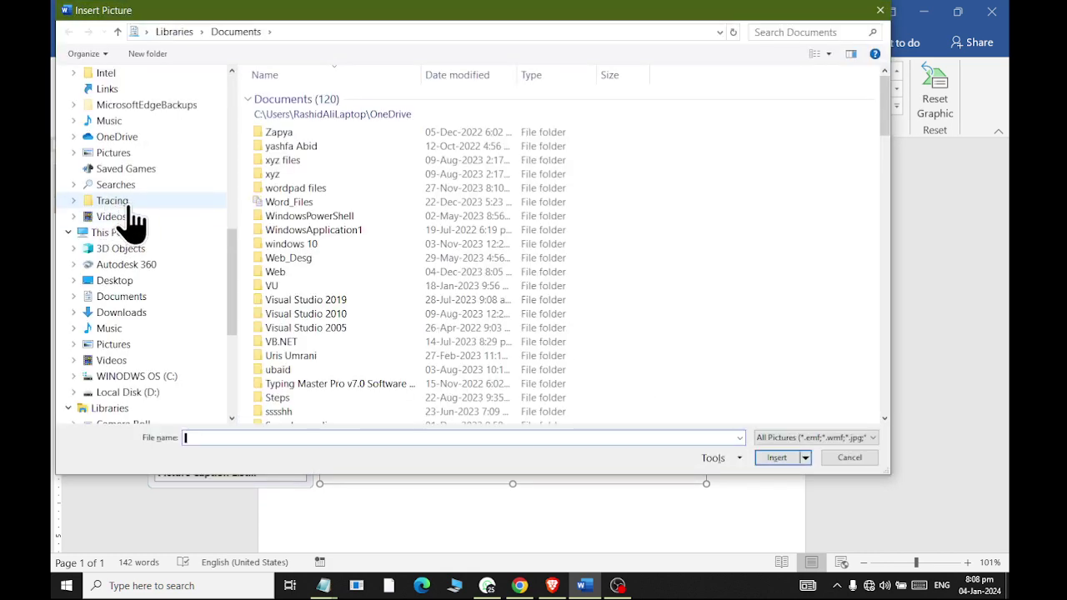
{"action": "left_click", "coordinate": [121, 295]}
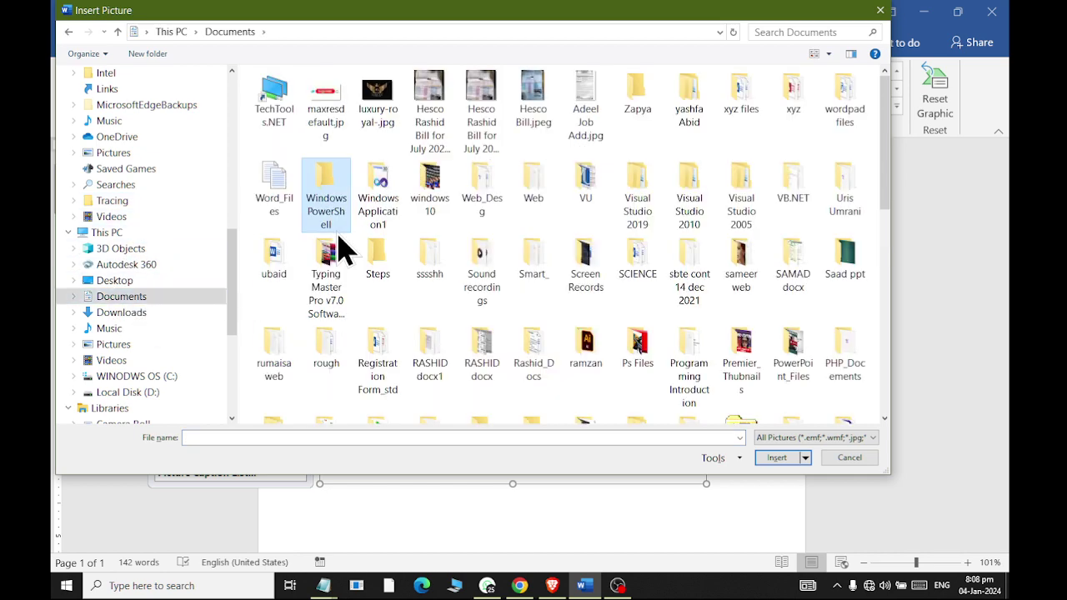
{"action": "type", "text": "latest"}
{"action": "key", "text": "Return"}
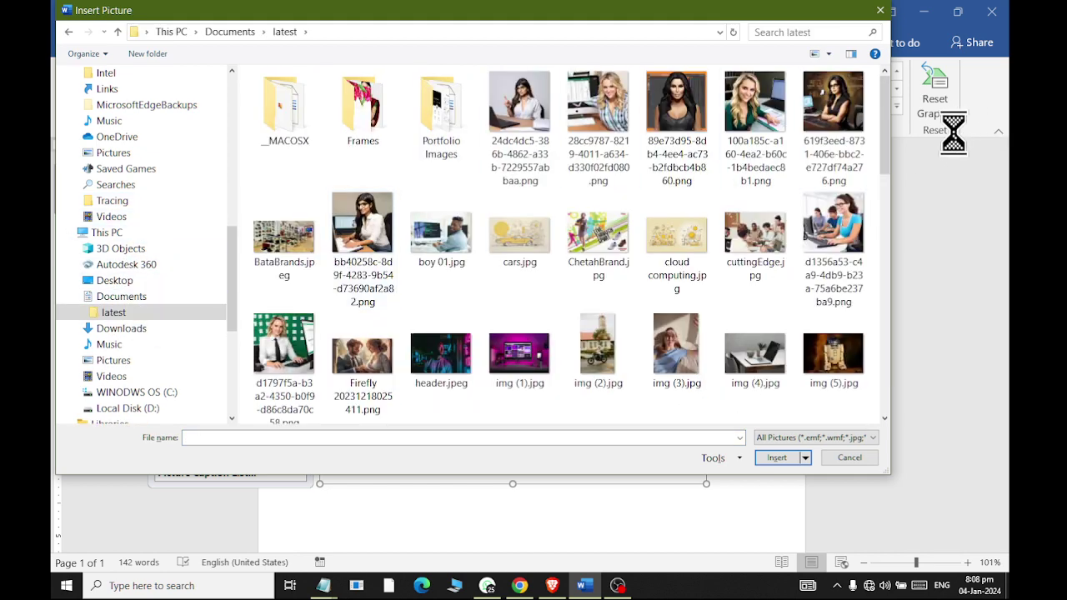
{"action": "left_click_drag", "start_coordinate": [887, 177], "coordinate": [890, 244]}
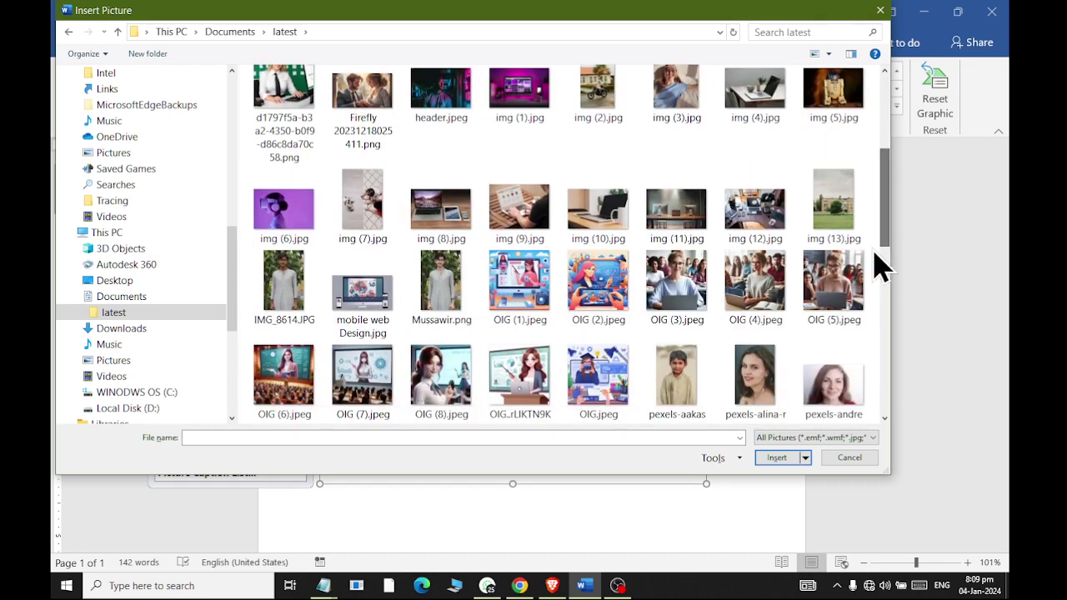
{"action": "double_click", "coordinate": [671, 308]}
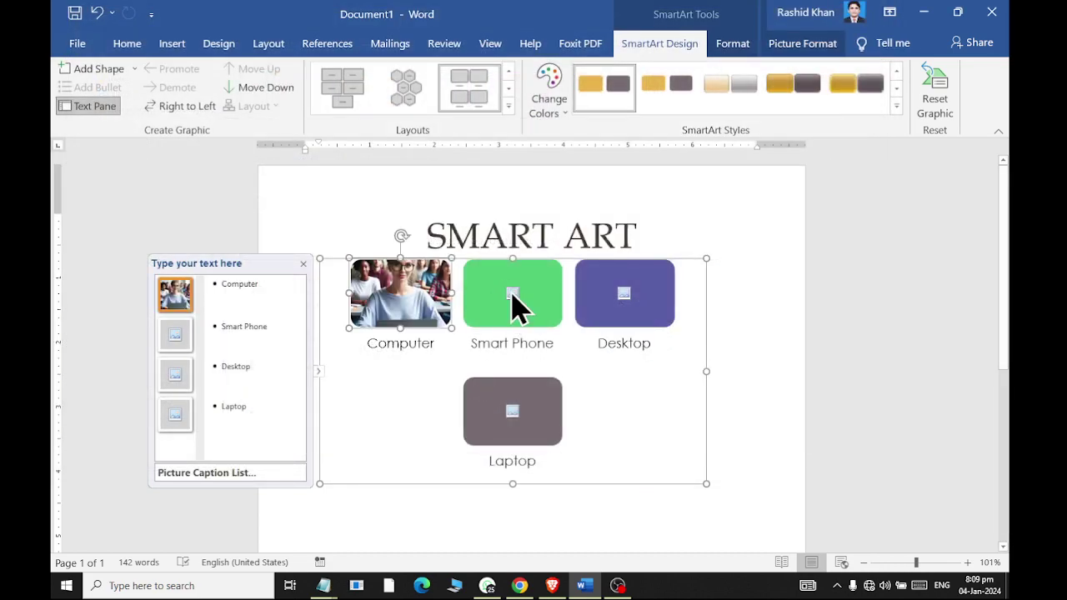
Insert OIG (4).jpeg into Smart Phone and OIG (5).jpeg into Desktop from local files.
{"action": "left_click", "coordinate": [512, 293]}
{"action": "left_click", "coordinate": [534, 333]}
{"action": "left_click", "coordinate": [384, 237]}
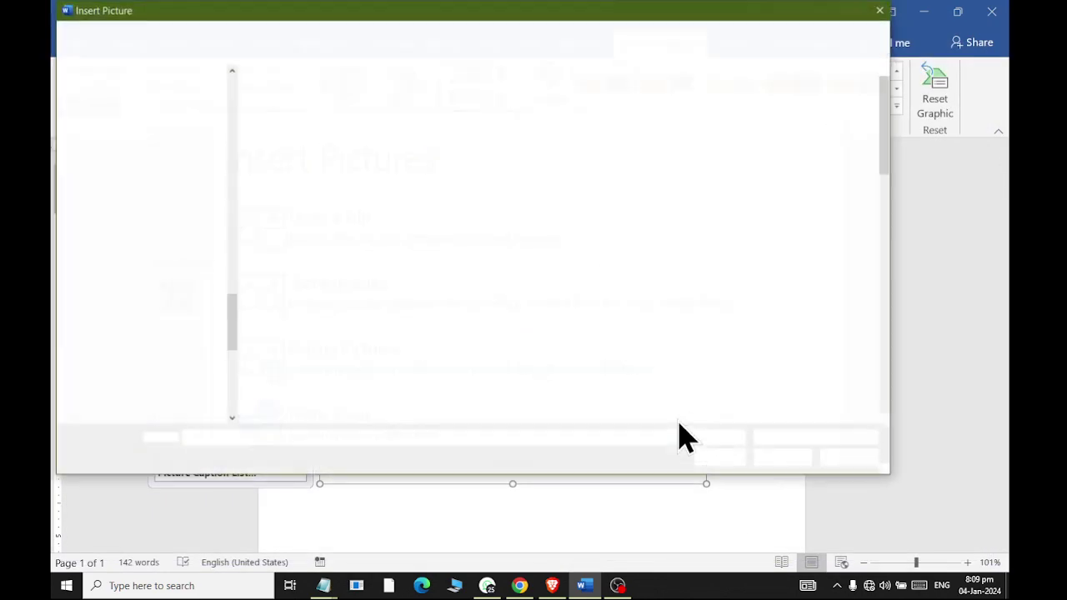
{"action": "scroll", "coordinate": [842, 325], "scroll_direction": "down", "scroll_amount": 1}
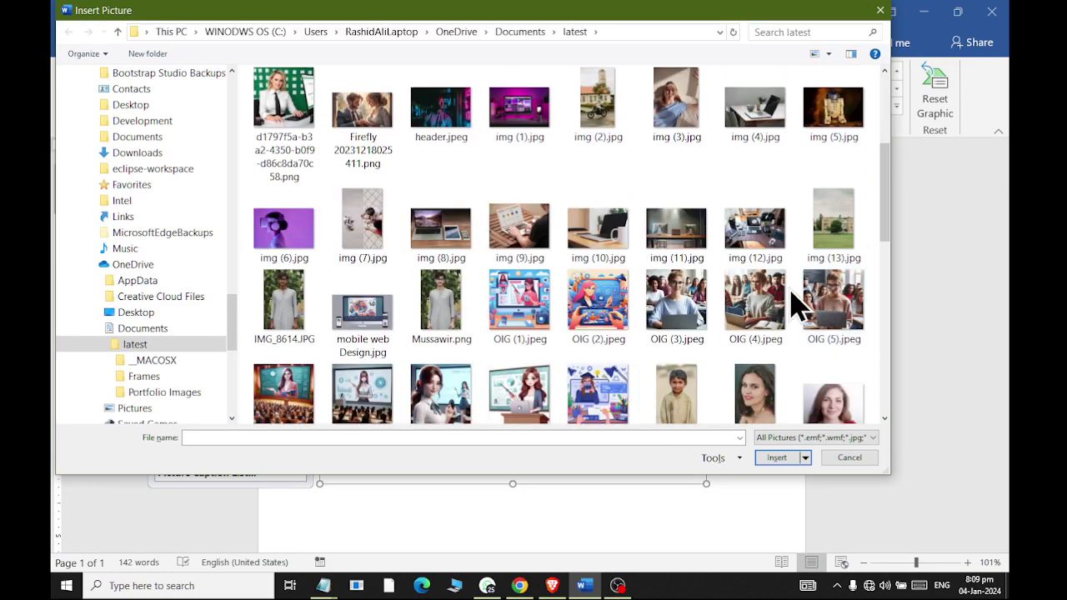
{"action": "double_click", "coordinate": [750, 305]}
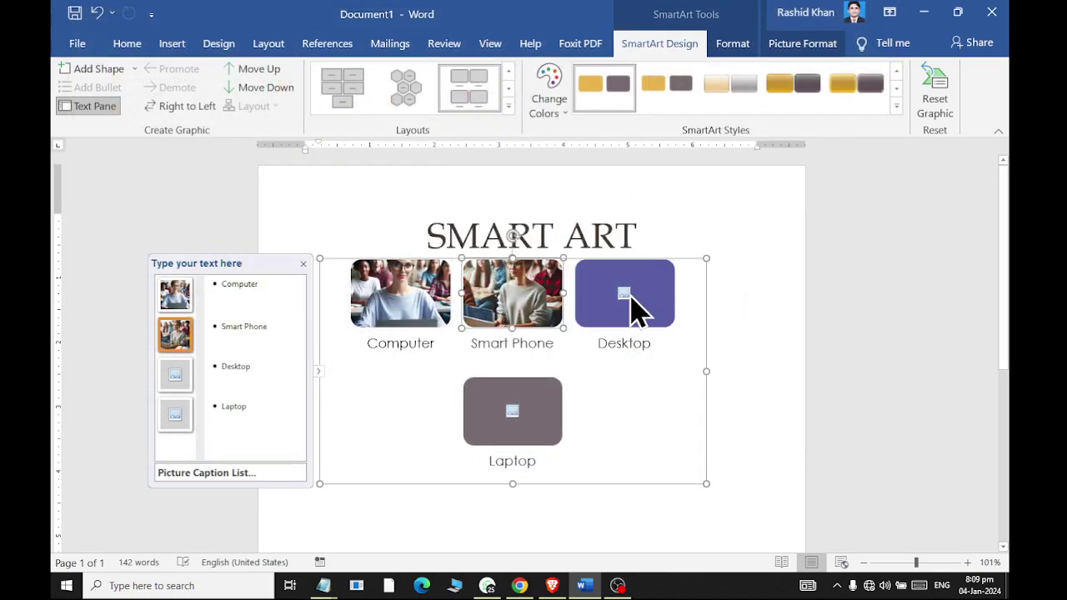
{"action": "left_click", "coordinate": [631, 300]}
{"action": "left_click", "coordinate": [598, 243]}
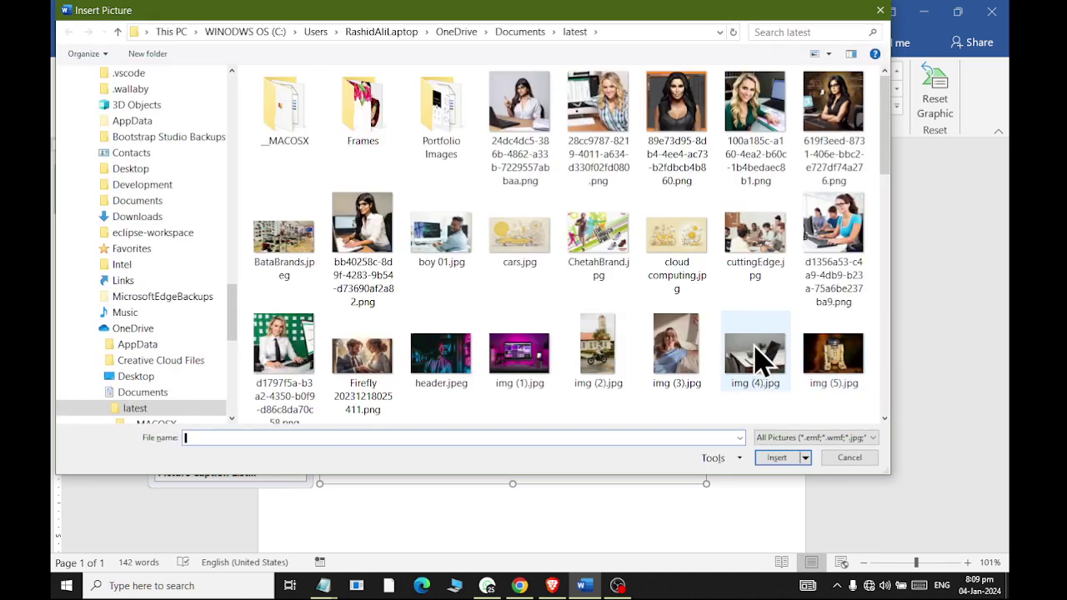
{"action": "scroll", "coordinate": [862, 370], "scroll_direction": "down", "scroll_amount": 2}
{"action": "scroll", "coordinate": [850, 364], "scroll_direction": "down", "scroll_amount": 2}
{"action": "double_click", "coordinate": [827, 282]}
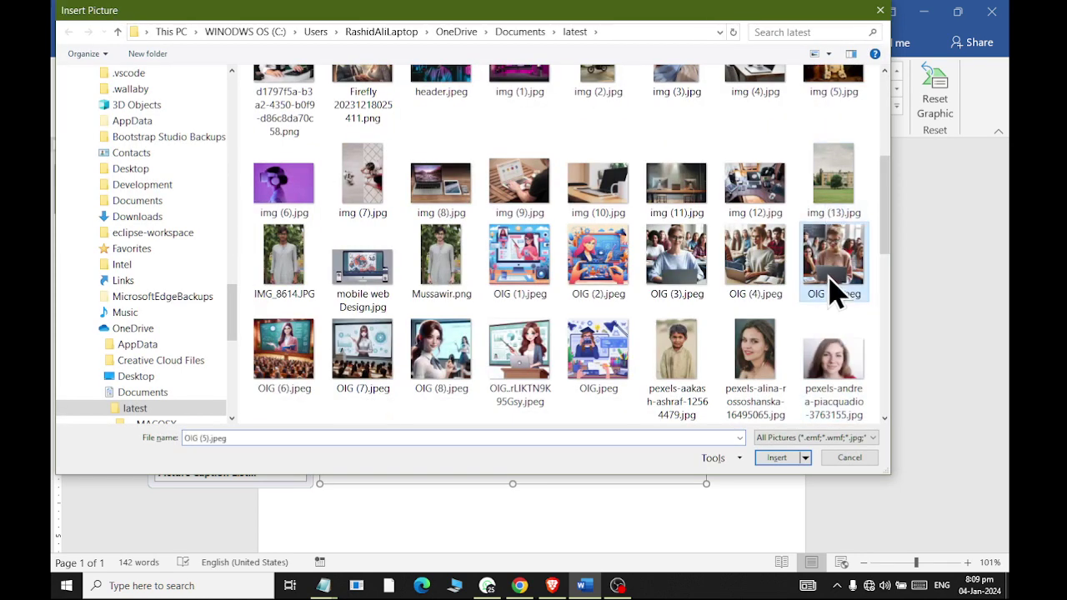
Fill the Laptop placeholder with the illustrated picture from a local file.
{"action": "left_click", "coordinate": [518, 425]}
{"action": "left_click", "coordinate": [519, 430]}
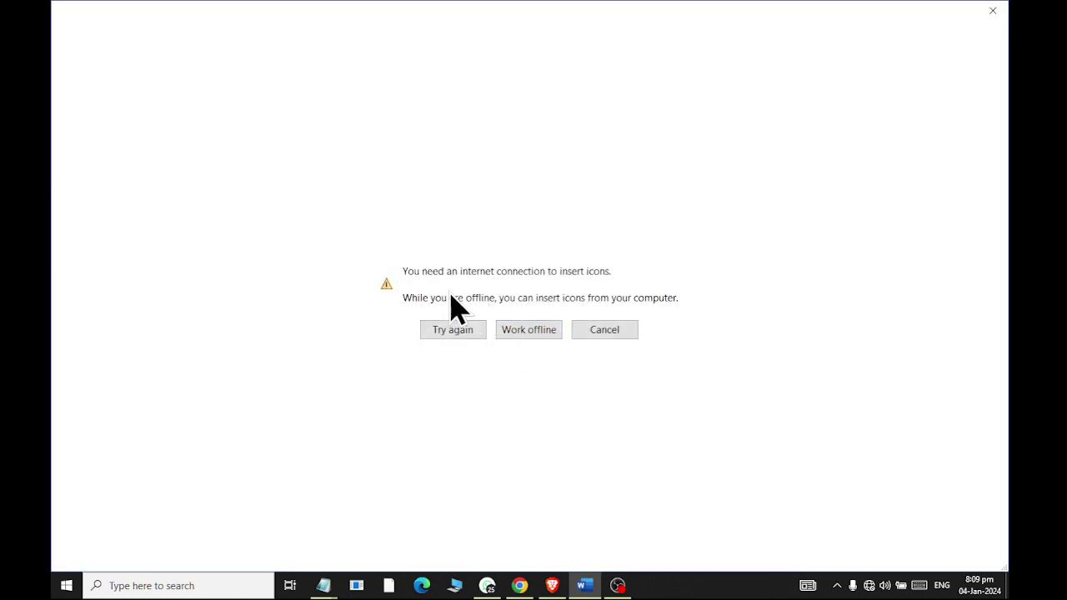
{"action": "left_click", "coordinate": [510, 327]}
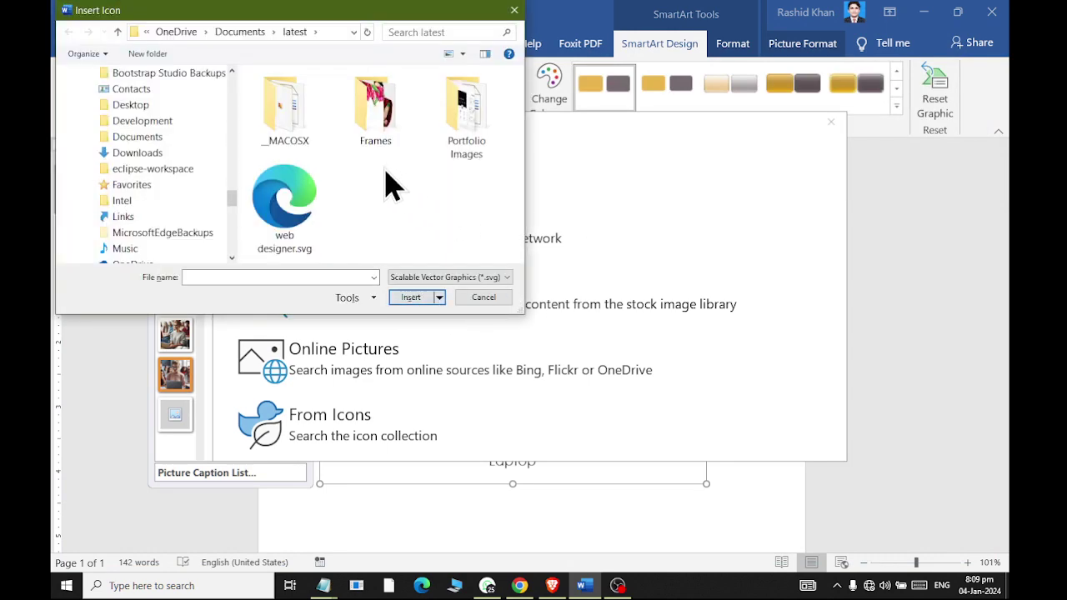
{"action": "left_click", "coordinate": [471, 298]}
{"action": "left_click", "coordinate": [342, 229]}
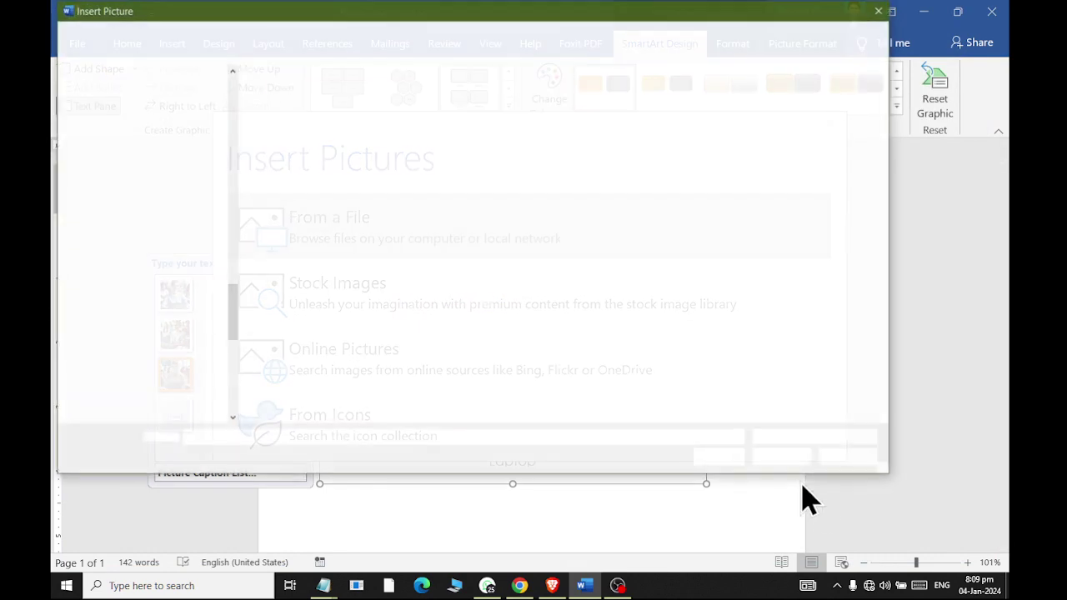
{"action": "scroll", "coordinate": [458, 350], "scroll_direction": "down", "scroll_amount": 3}
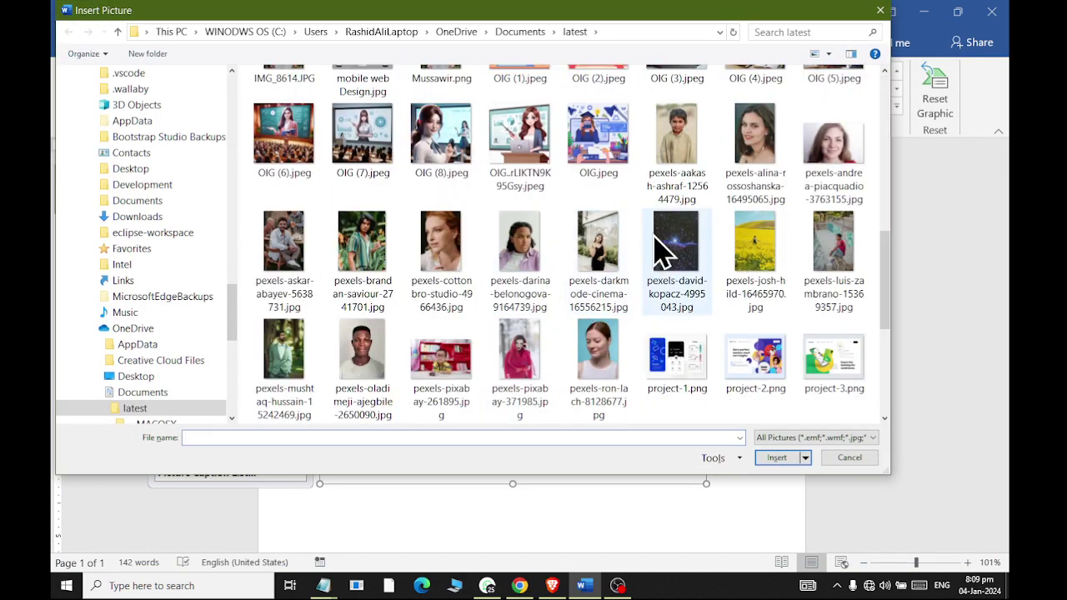
{"action": "double_click", "coordinate": [508, 171]}
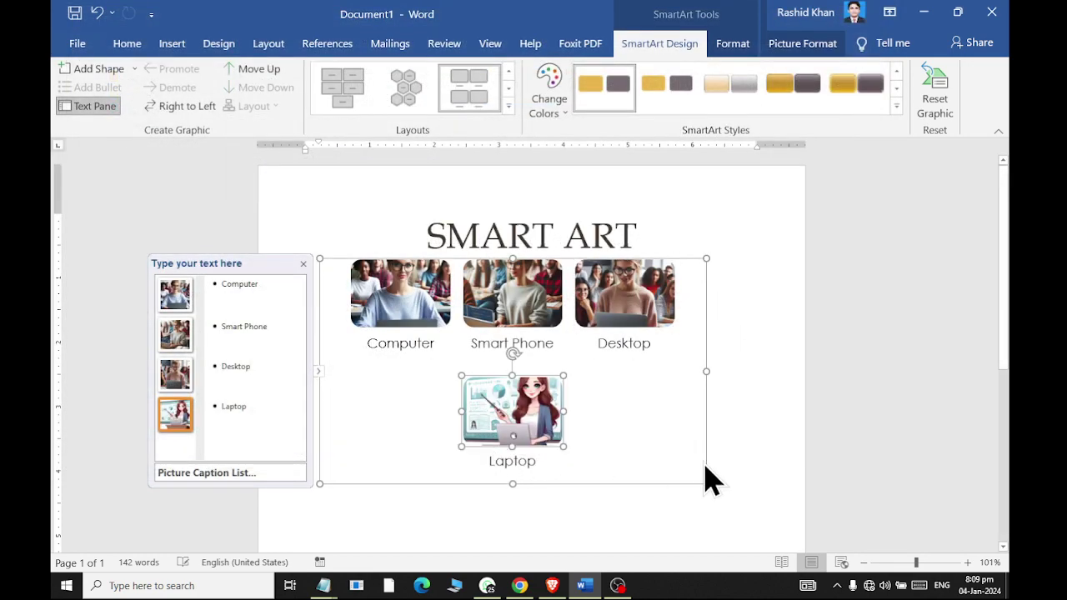
Set the SmartArt's wrapping to In Front of Text and drag it lower beneath the heading.
{"action": "left_click", "coordinate": [798, 455]}
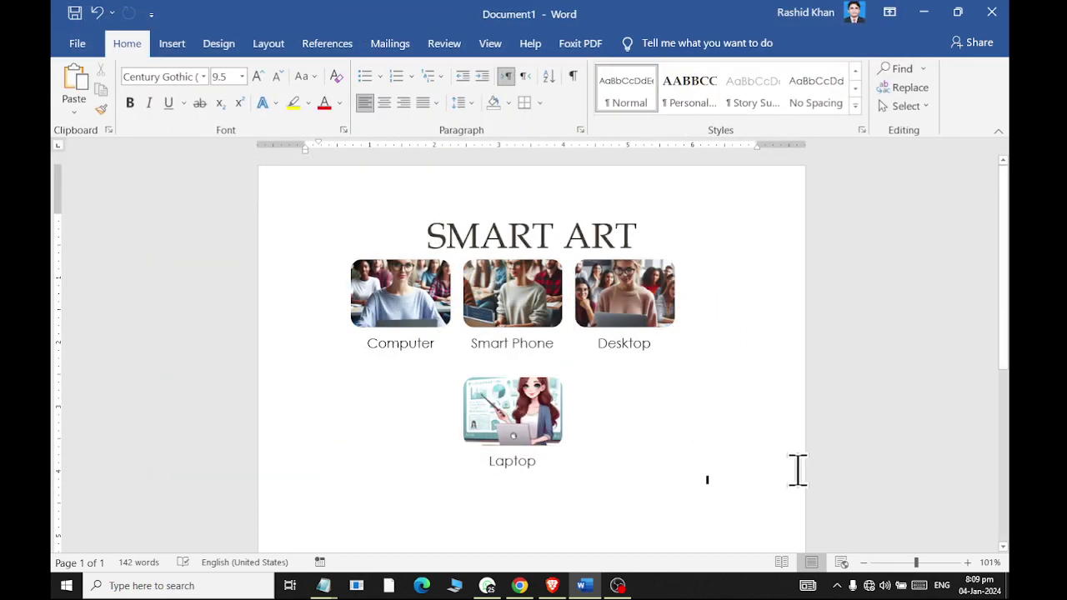
{"action": "left_click", "coordinate": [677, 365]}
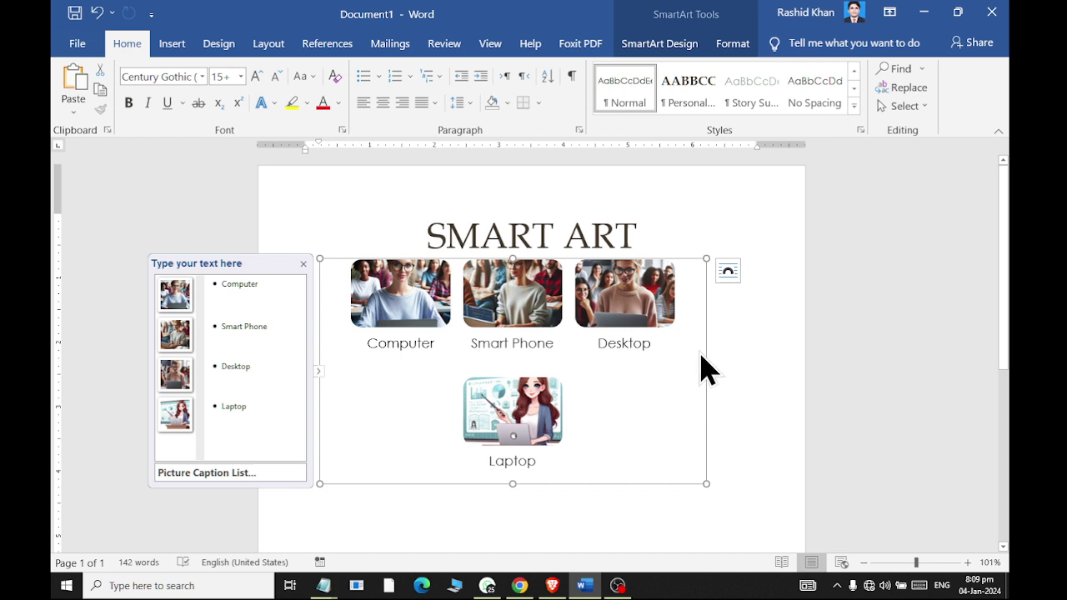
{"action": "left_click", "coordinate": [706, 418]}
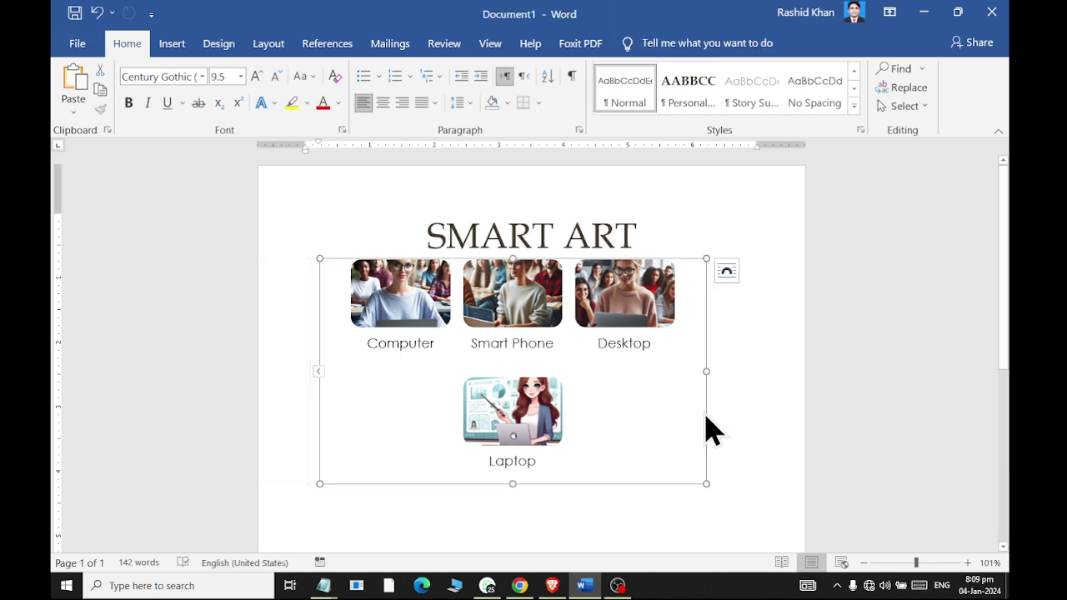
{"action": "left_click", "coordinate": [706, 405]}
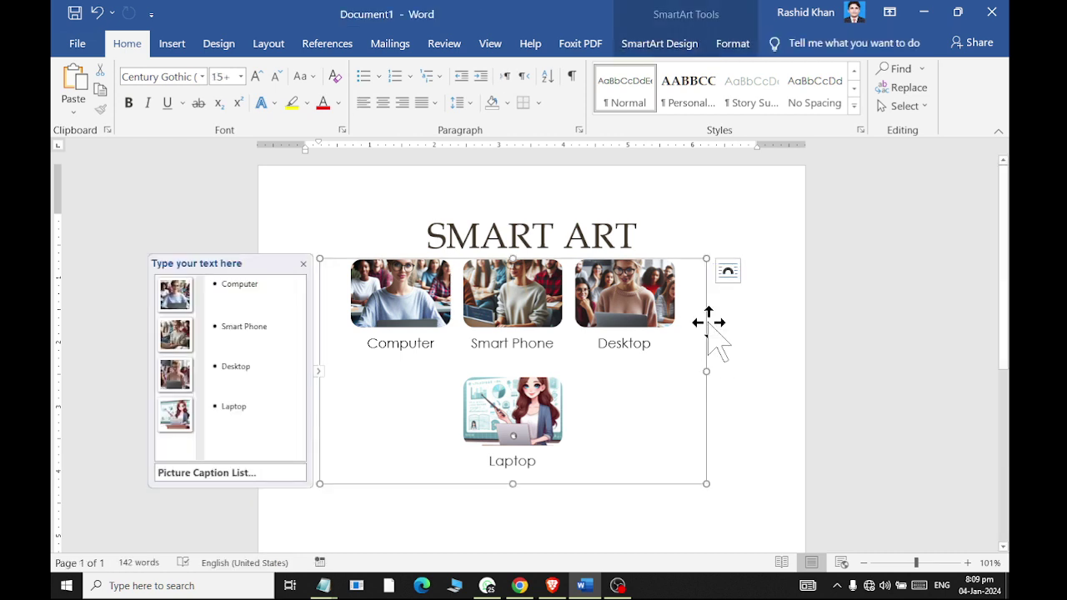
{"action": "left_click", "coordinate": [737, 275]}
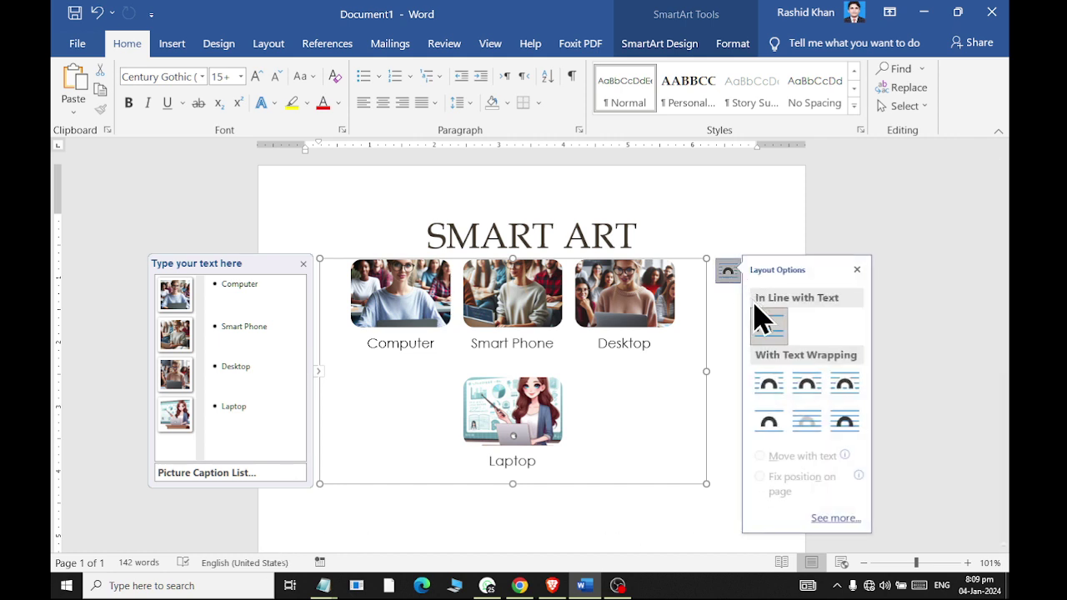
{"action": "left_click", "coordinate": [846, 430]}
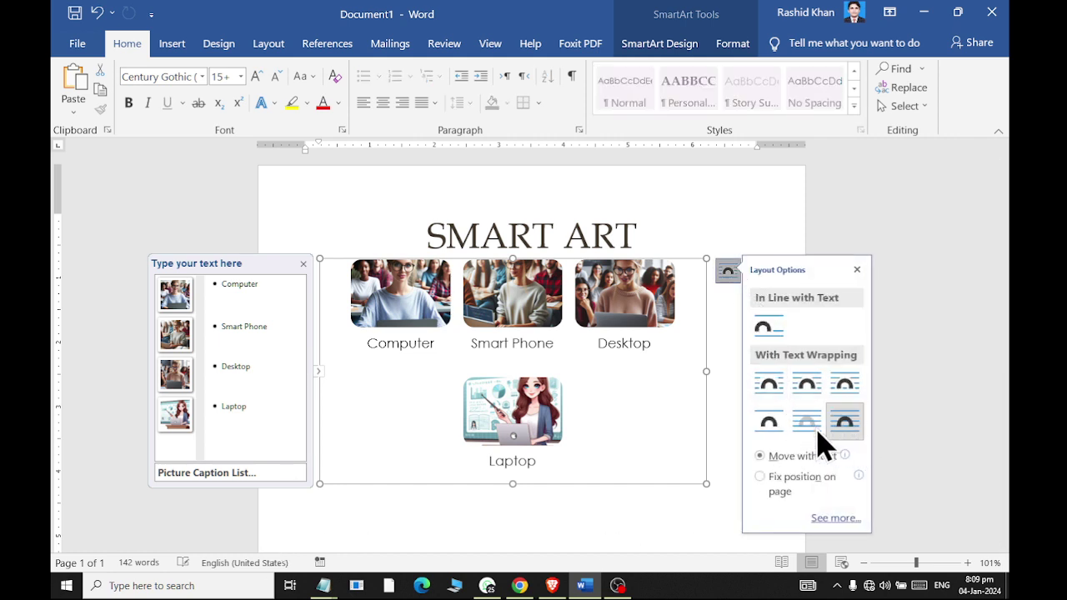
{"action": "left_click", "coordinate": [680, 494]}
{"action": "mouse_move", "coordinate": [680, 495]}
{"action": "left_mouse_down"}
{"action": "mouse_move", "coordinate": [725, 529]}
{"action": "mouse_move", "coordinate": [691, 536]}
{"action": "left_mouse_up"}
Generate sample paragraphs under the SMART ART heading with the =rand() function.
{"action": "left_click", "coordinate": [417, 215]}
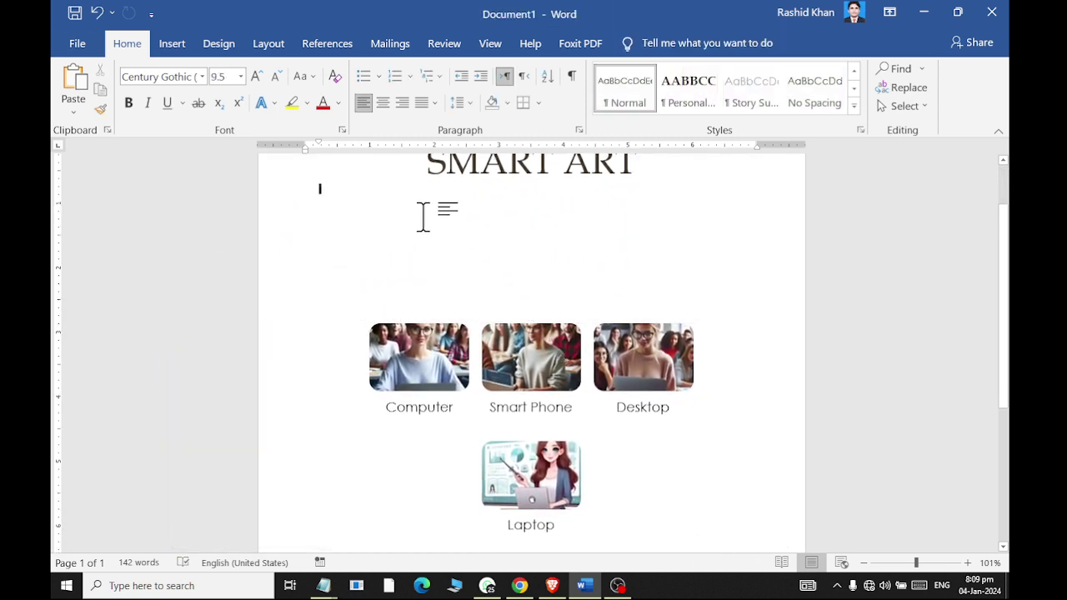
{"action": "type", "text": "=rand(200"}
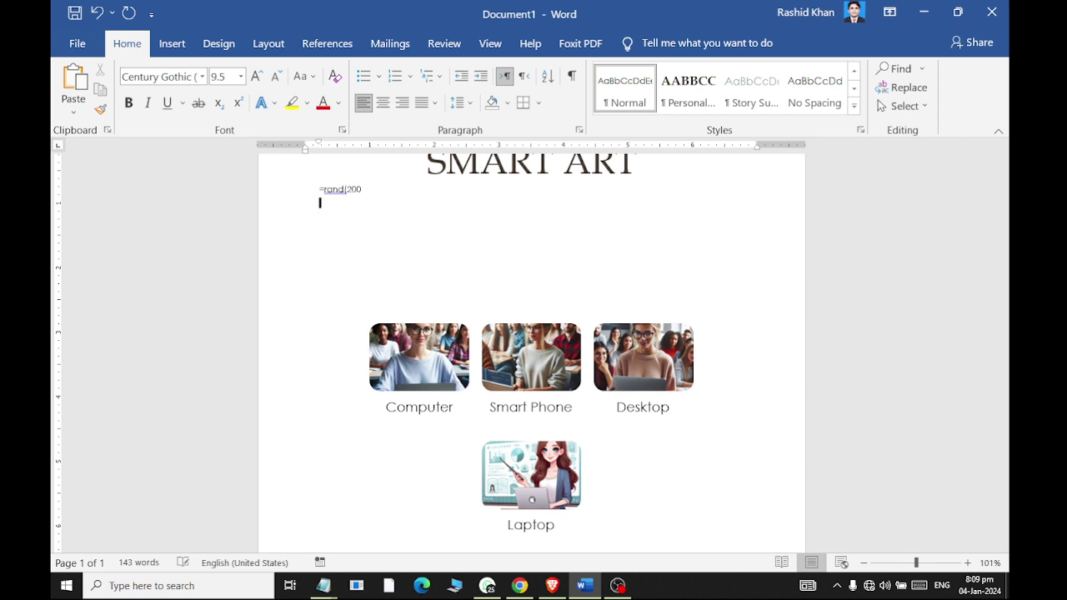
{"action": "type", "text": ")"}
{"action": "key", "text": "Return"}
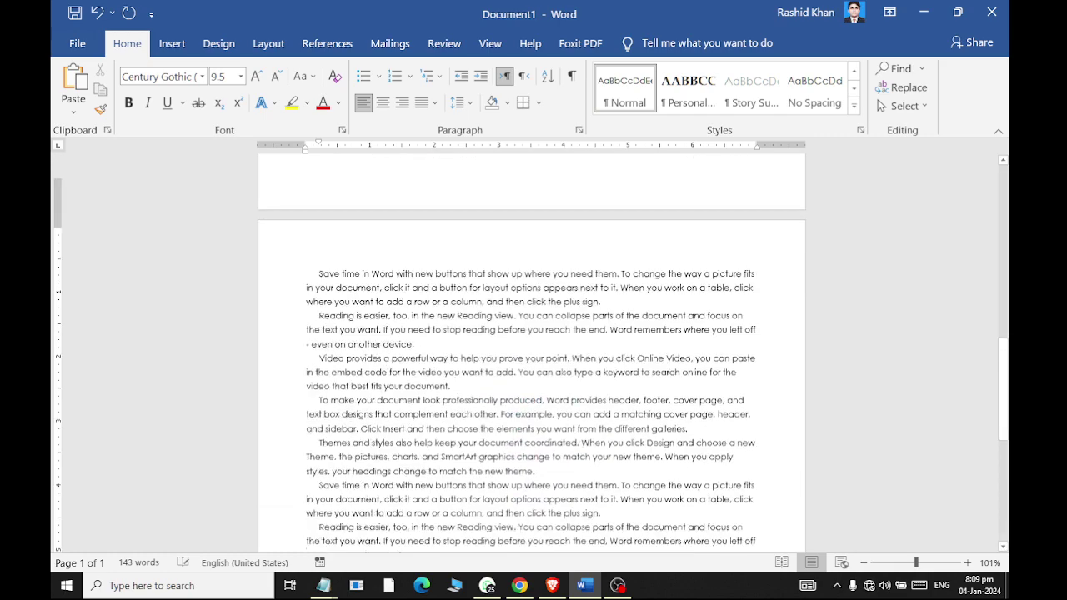
{"action": "key", "text": "ctrl+z"}
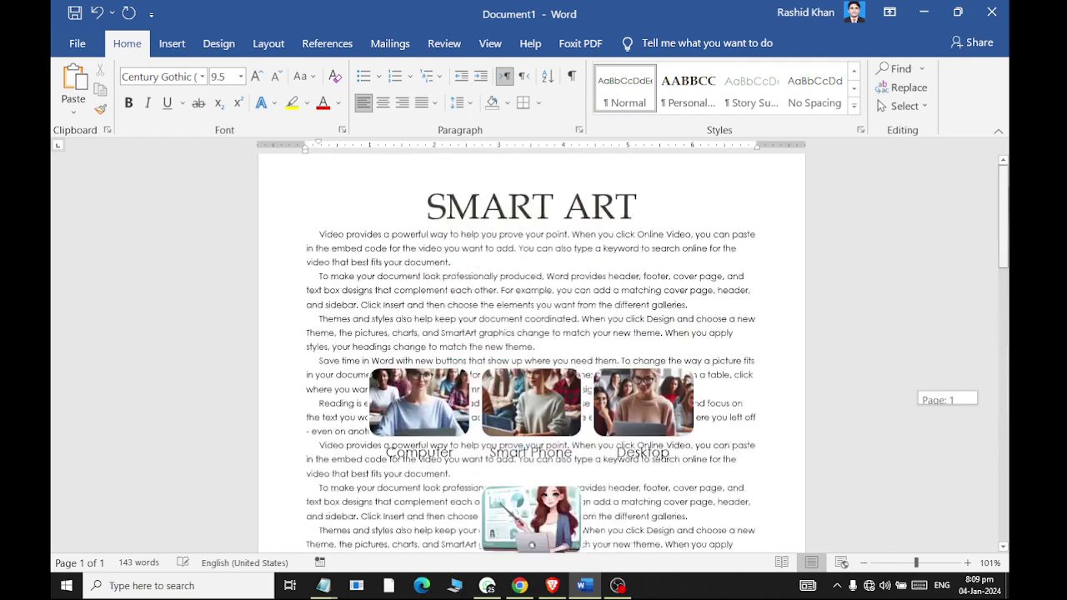
Move the SmartArt into the paragraphs and set its text wrapping to Square.
{"action": "left_click", "coordinate": [594, 414]}
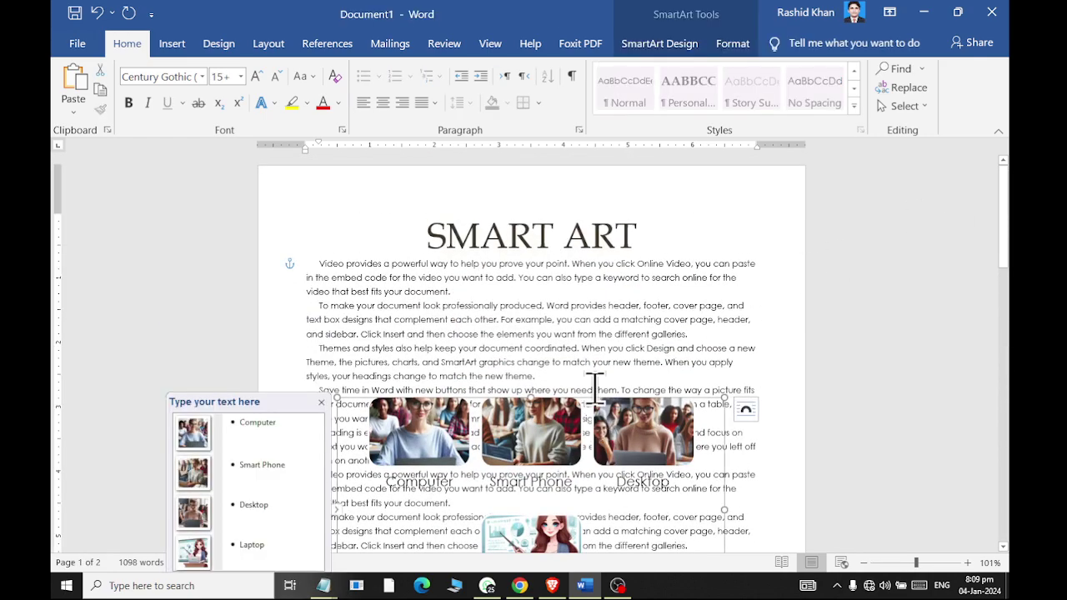
{"action": "left_click_drag", "start_coordinate": [594, 391], "coordinate": [635, 287]}
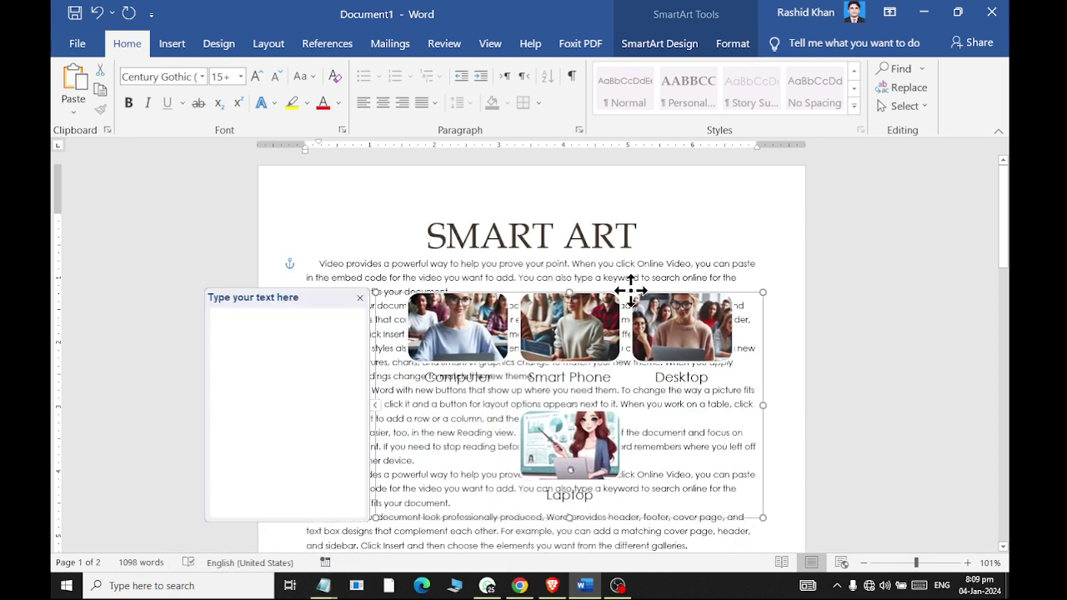
{"action": "left_click", "coordinate": [733, 44]}
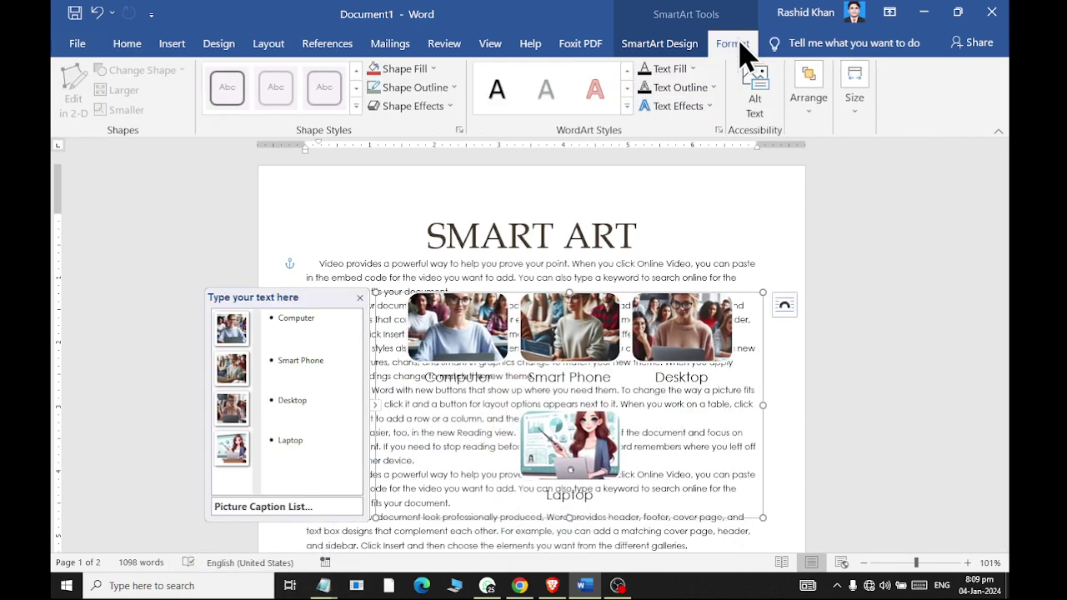
{"action": "left_click", "coordinate": [784, 307]}
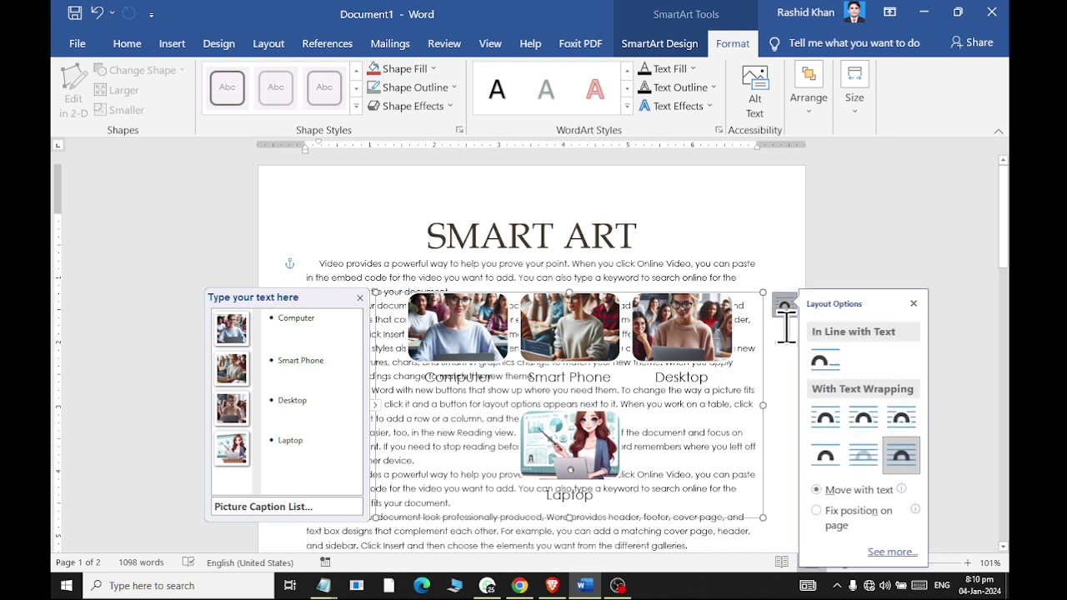
{"action": "left_click", "coordinate": [863, 421]}
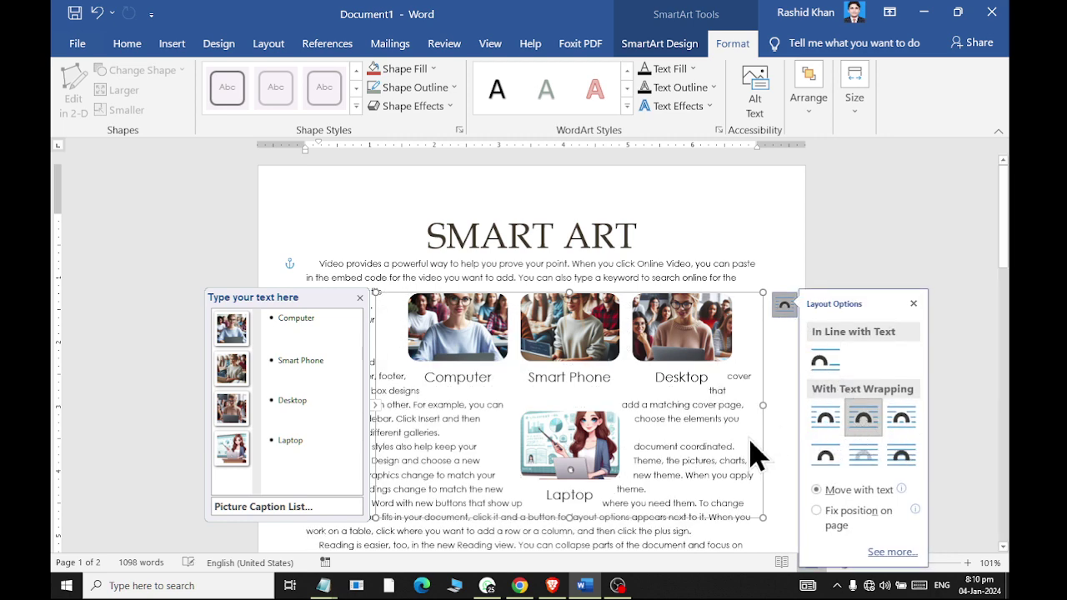
{"action": "left_click_drag", "start_coordinate": [763, 459], "coordinate": [720, 449]}
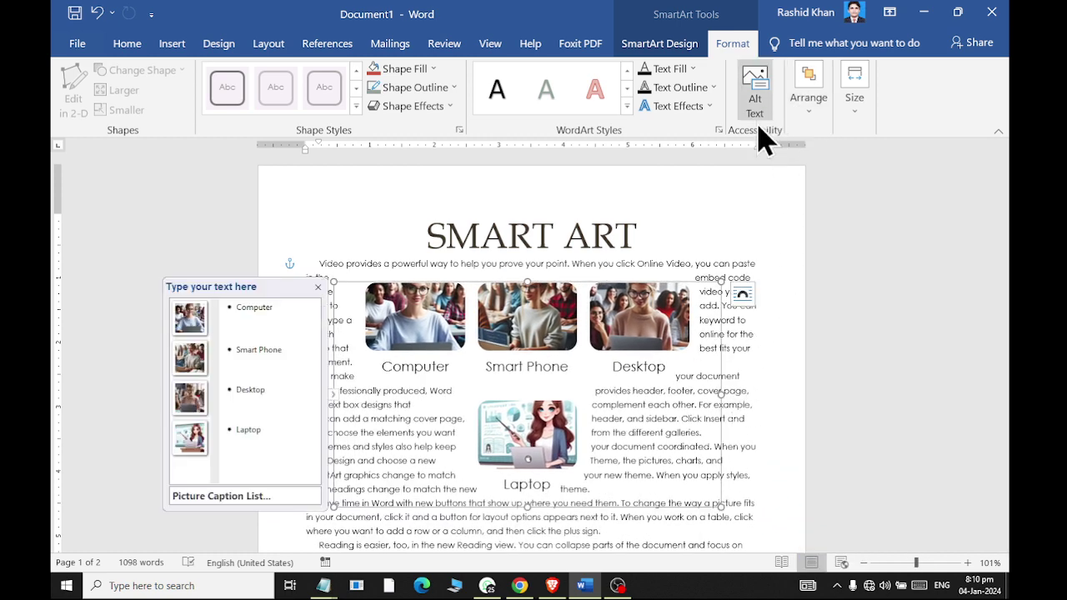
{"action": "left_click", "coordinate": [744, 297]}
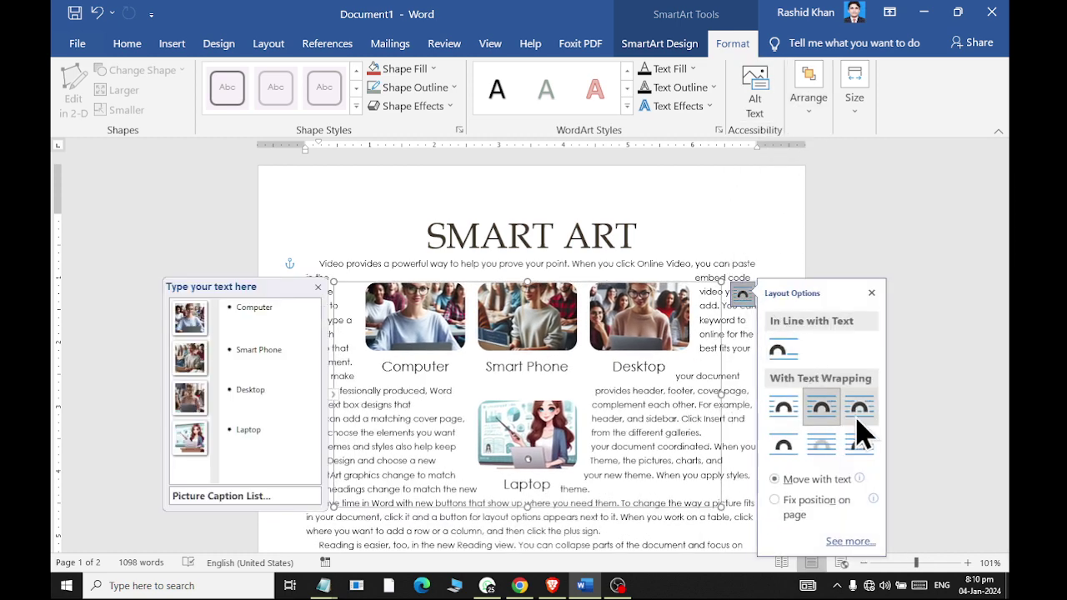
{"action": "left_click", "coordinate": [782, 408]}
{"action": "left_click", "coordinate": [824, 450]}
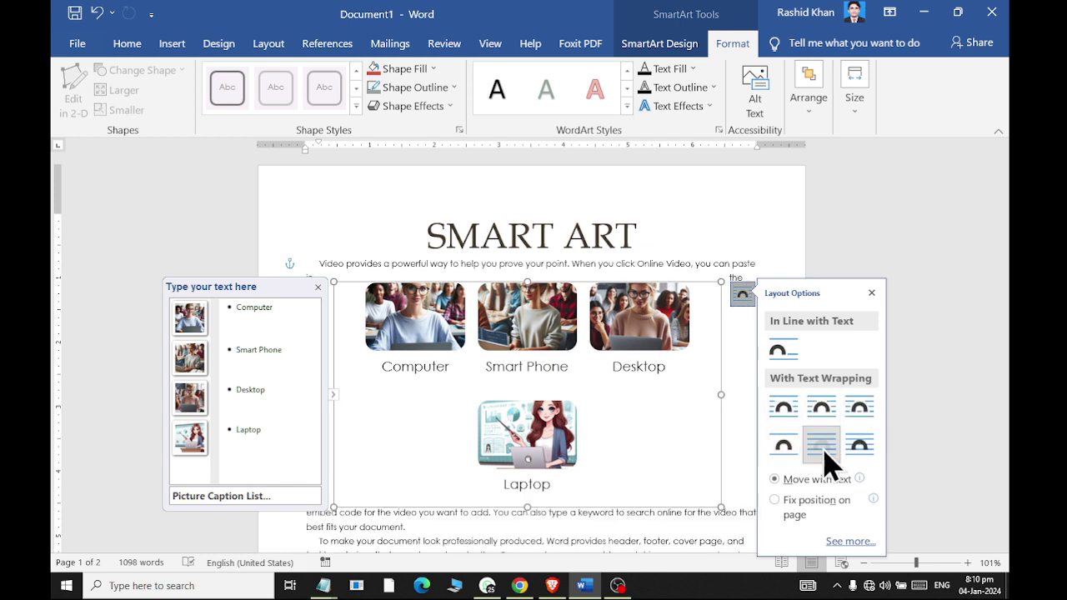
{"action": "left_click", "coordinate": [788, 450]}
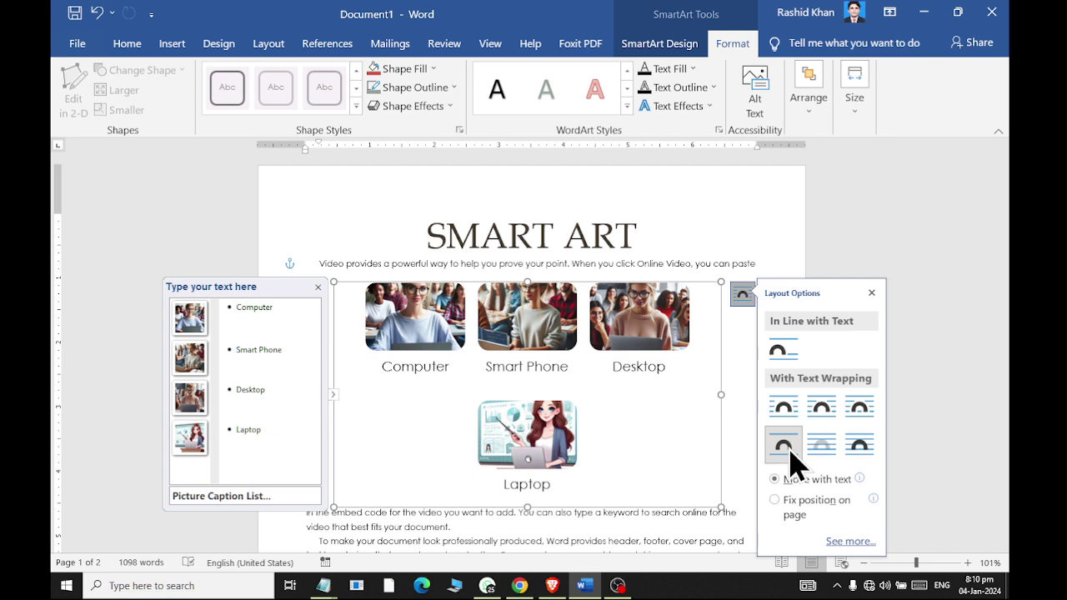
{"action": "left_click", "coordinate": [861, 454]}
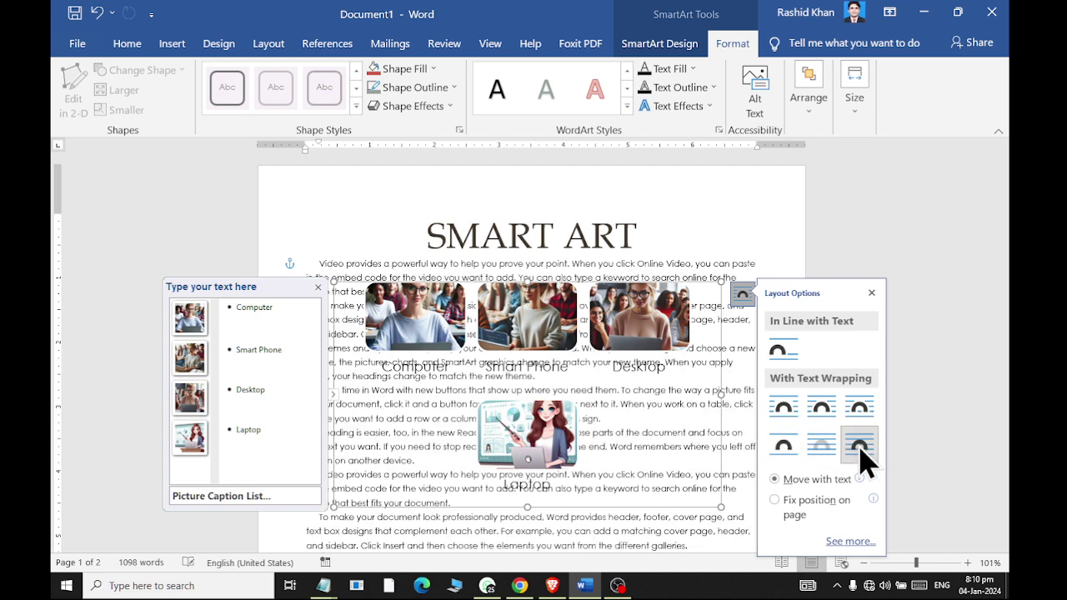
{"action": "left_click", "coordinate": [825, 411]}
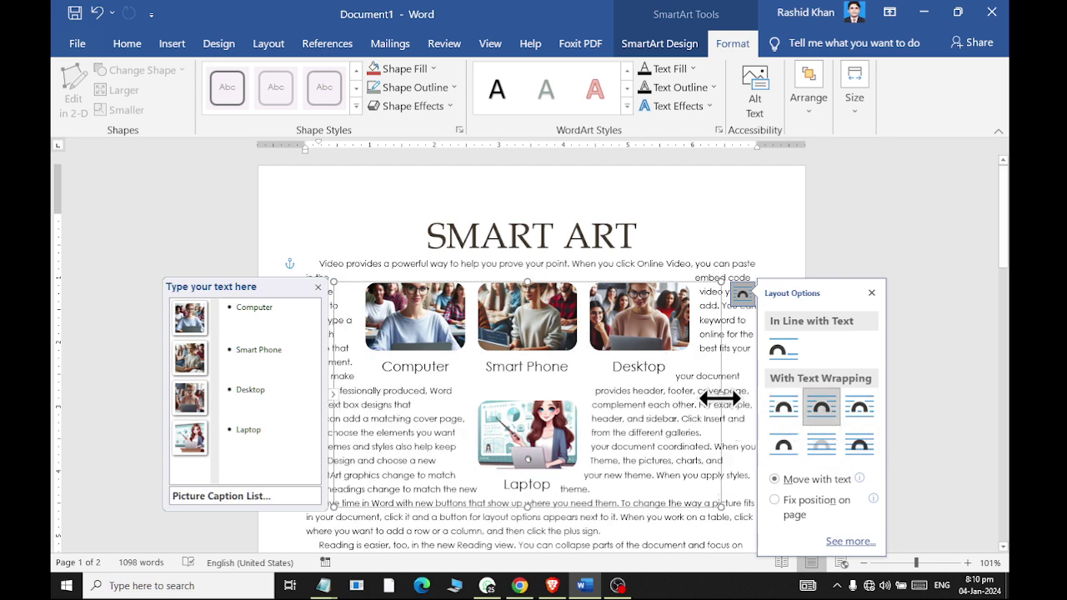
Resize the SmartArt into a compact 2x2 grid at the right of the paragraphs.
{"action": "left_click_drag", "start_coordinate": [726, 391], "coordinate": [784, 388]}
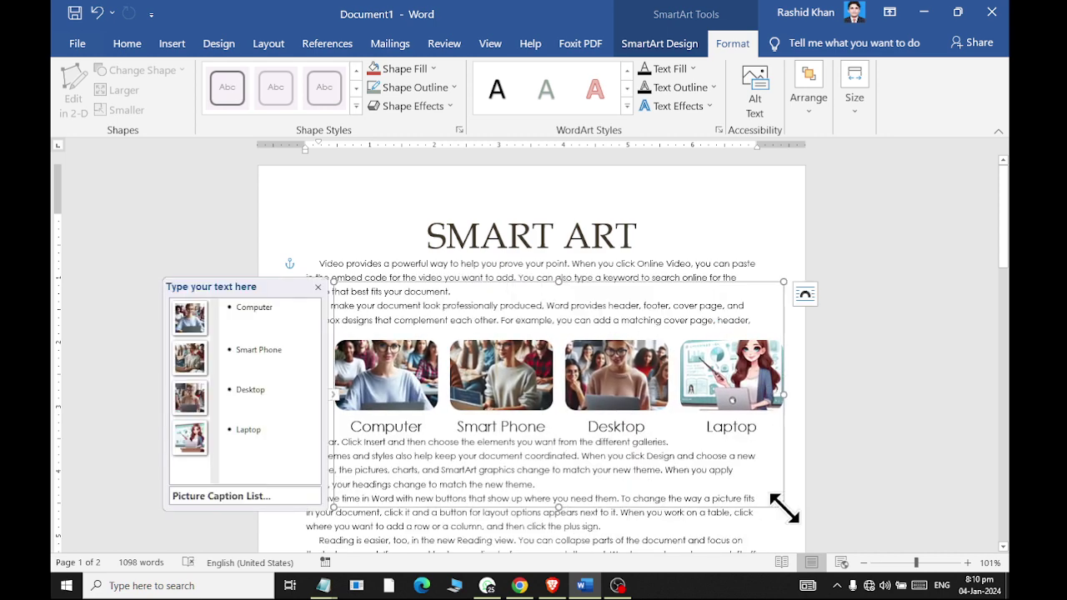
{"action": "left_click_drag", "start_coordinate": [783, 506], "coordinate": [469, 381]}
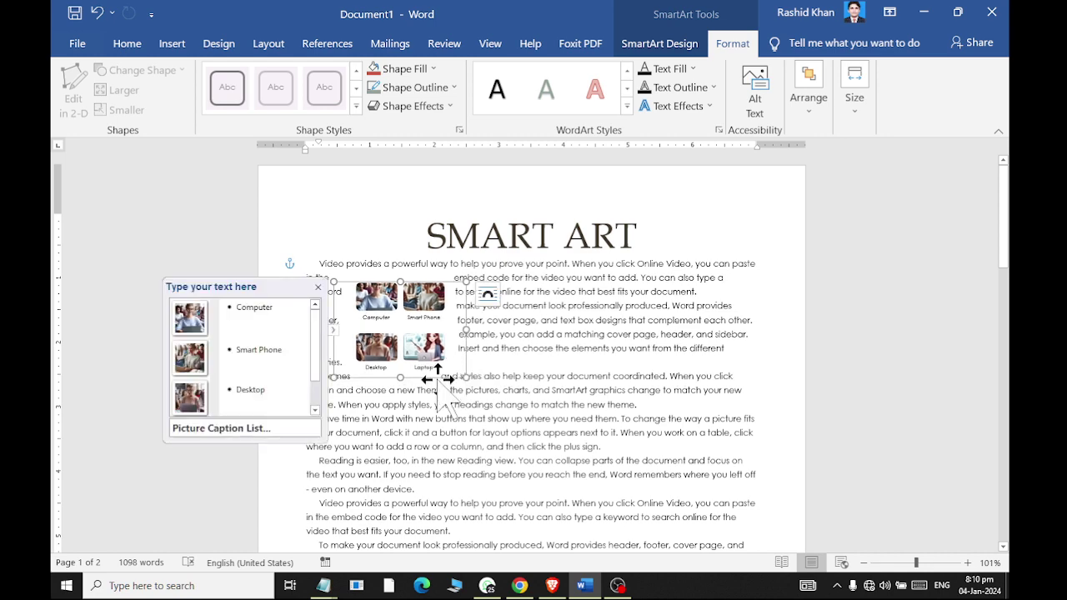
{"action": "left_click_drag", "start_coordinate": [437, 379], "coordinate": [740, 366]}
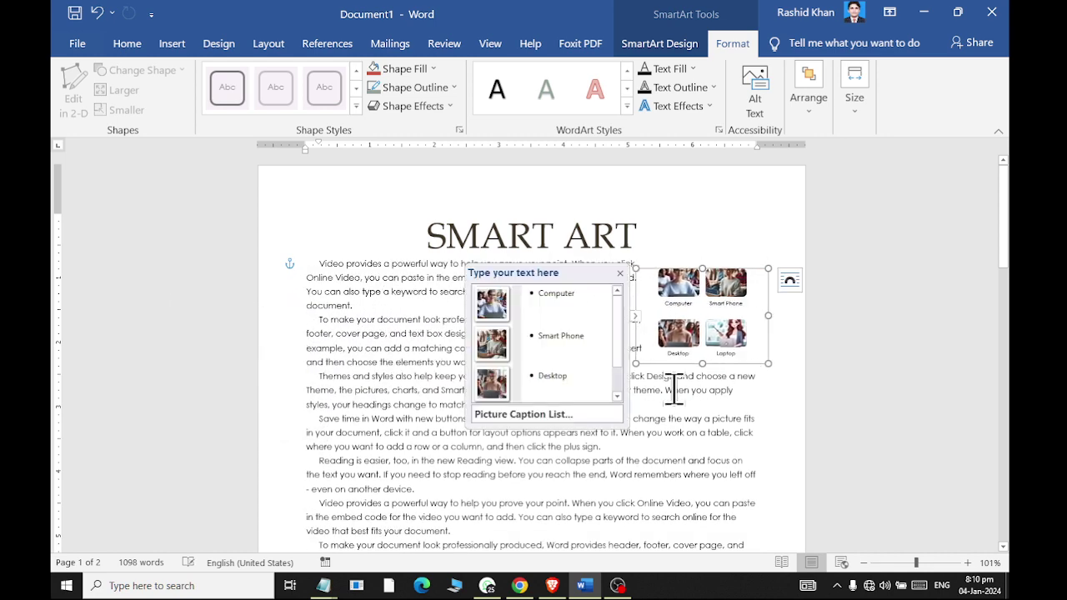
{"action": "left_click", "coordinate": [396, 435]}
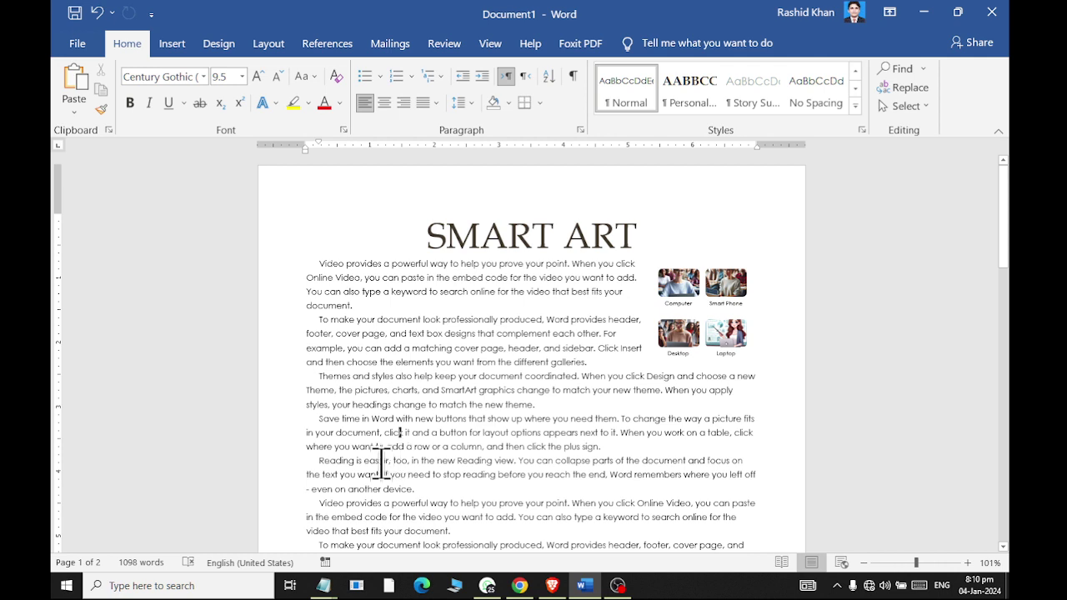